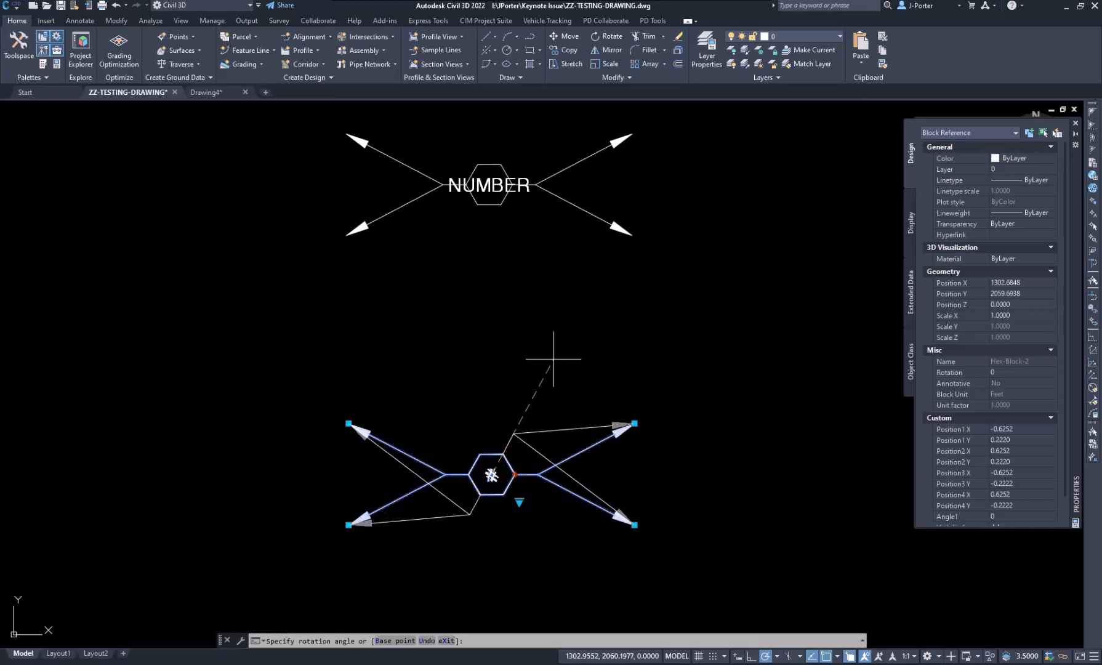
Rotate the lower block's hexagon to 52° with its rotation grip and return it to 0°
click(586, 351)
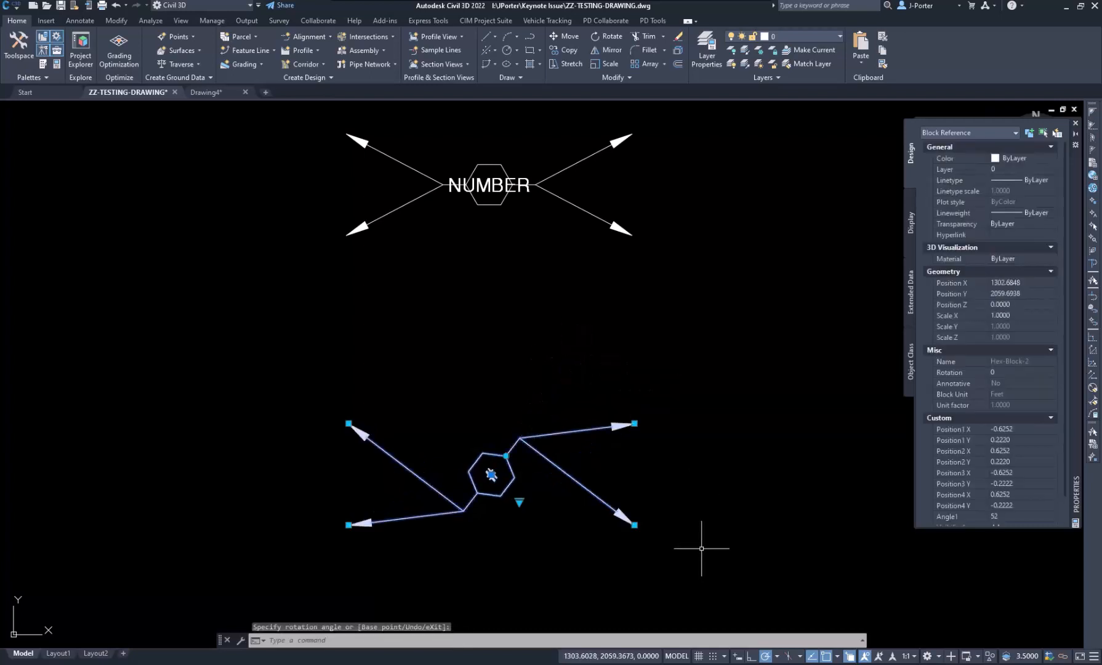
click(506, 455)
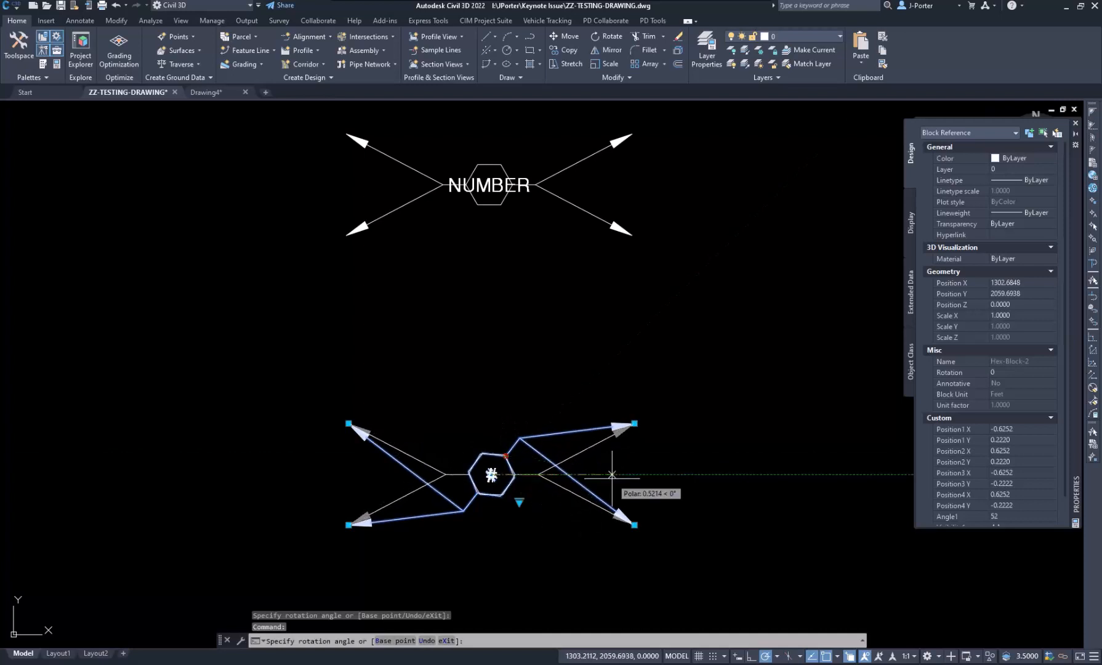
click(664, 474)
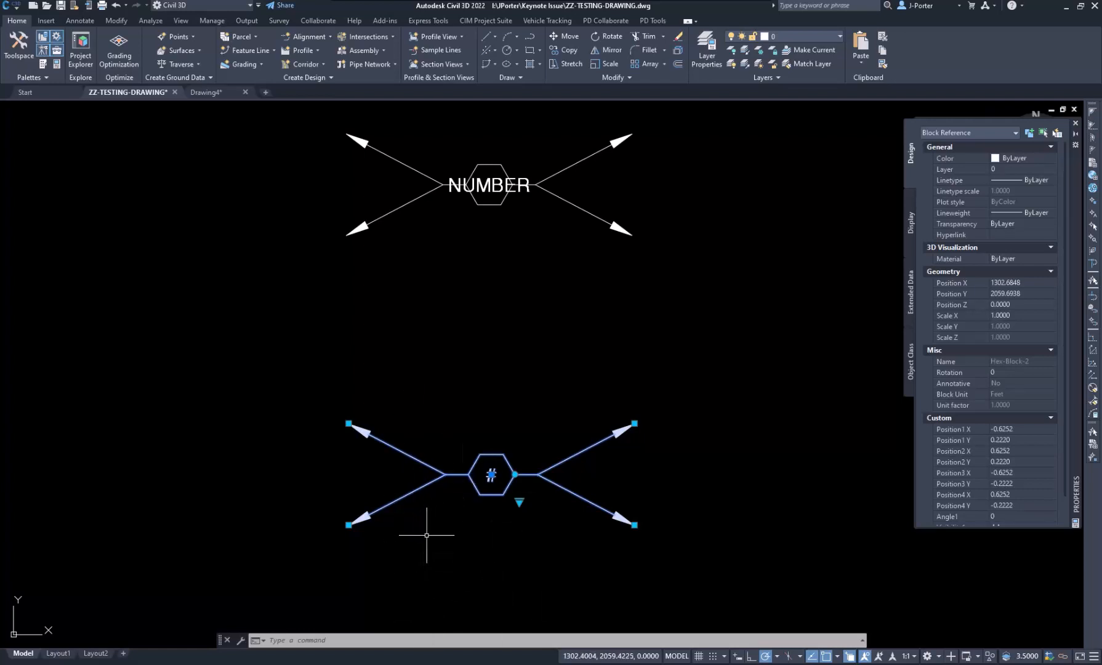
click(348, 423)
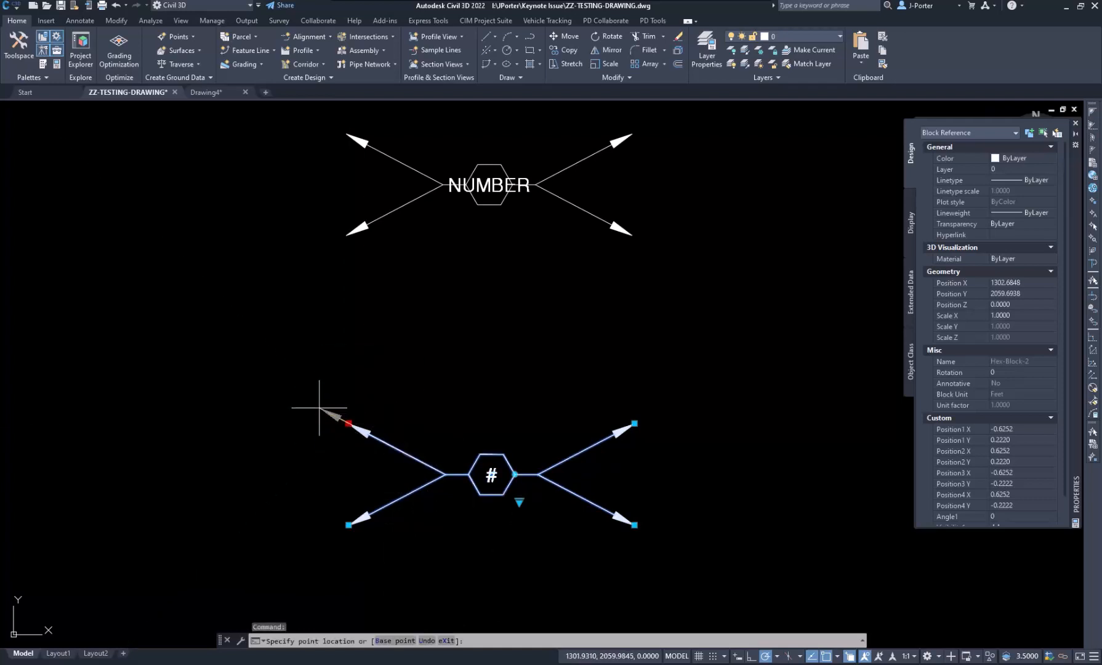
key(Escape)
click(515, 474)
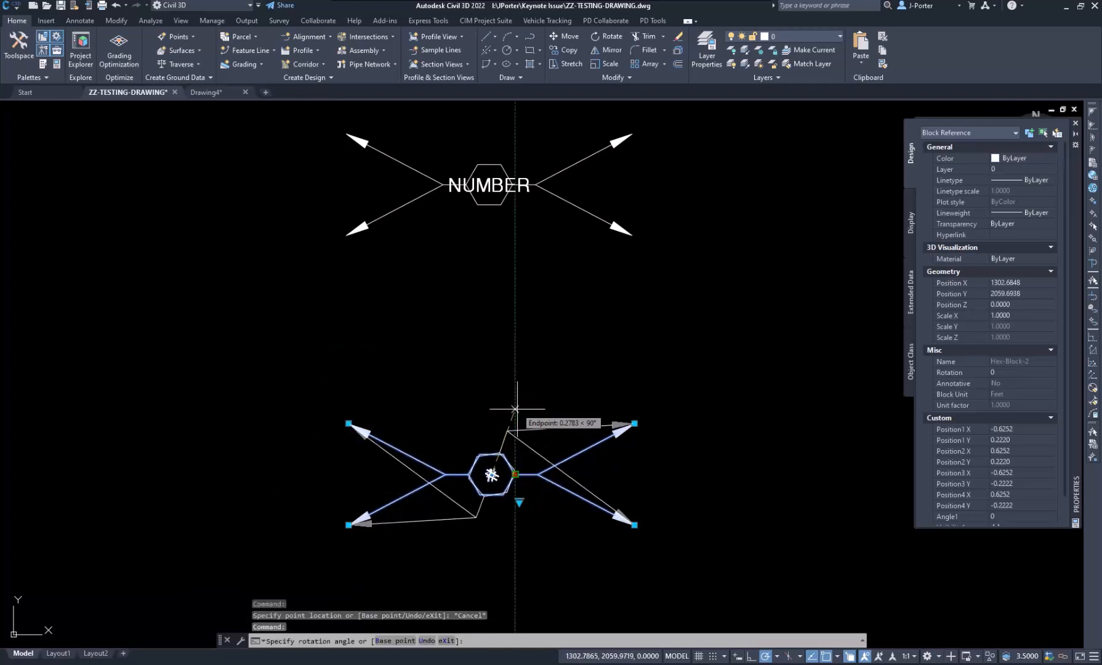
key(Escape)
key(Escape)
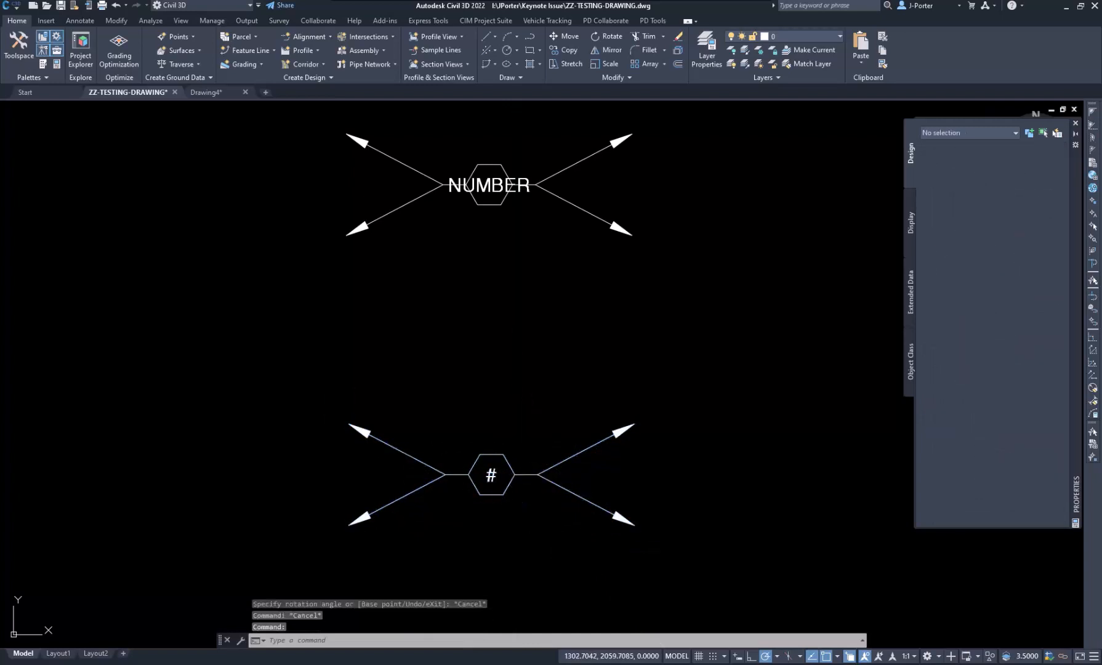
Inspect the lower block's NUMBER attribute and its Insert Field option, leaving the value unedited
double_click(491, 472)
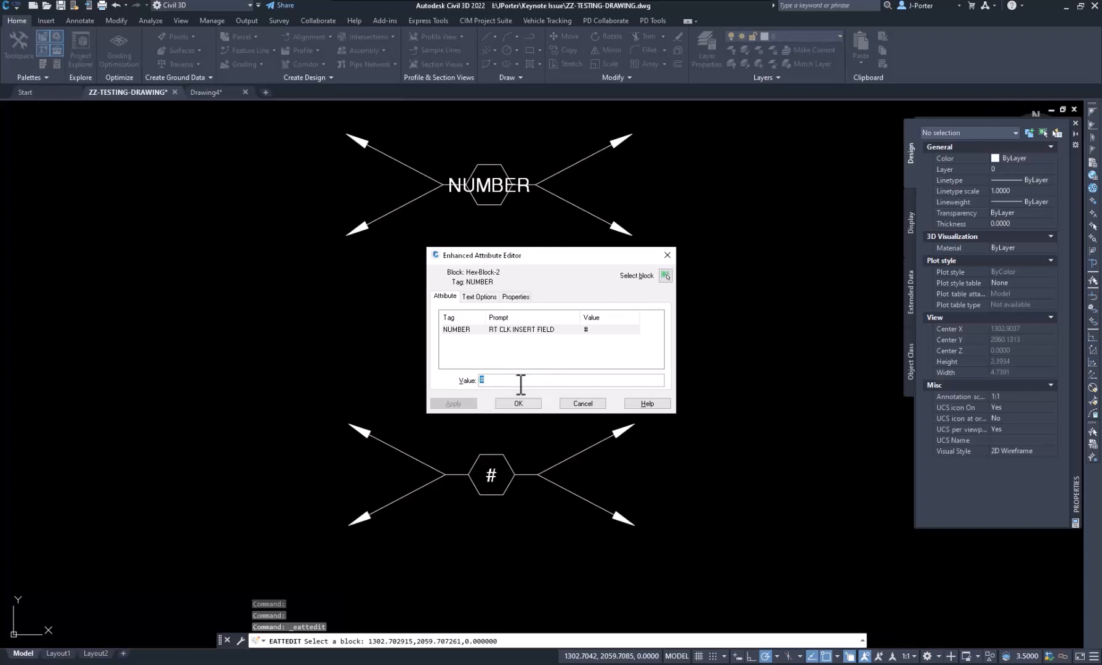
right_click(483, 382)
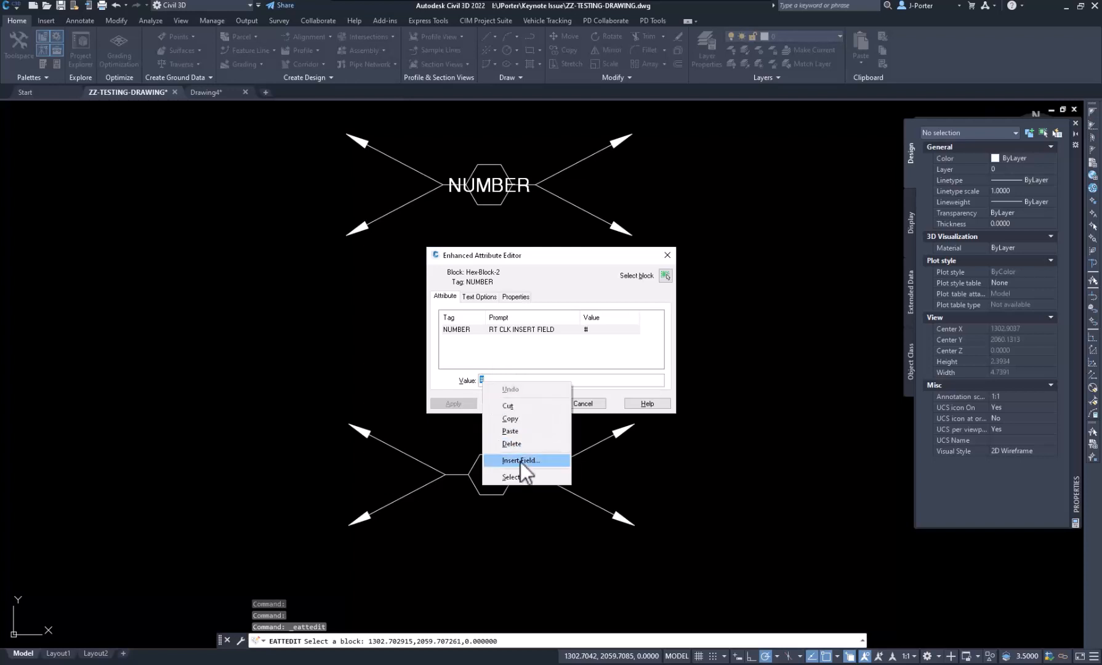
click(512, 358)
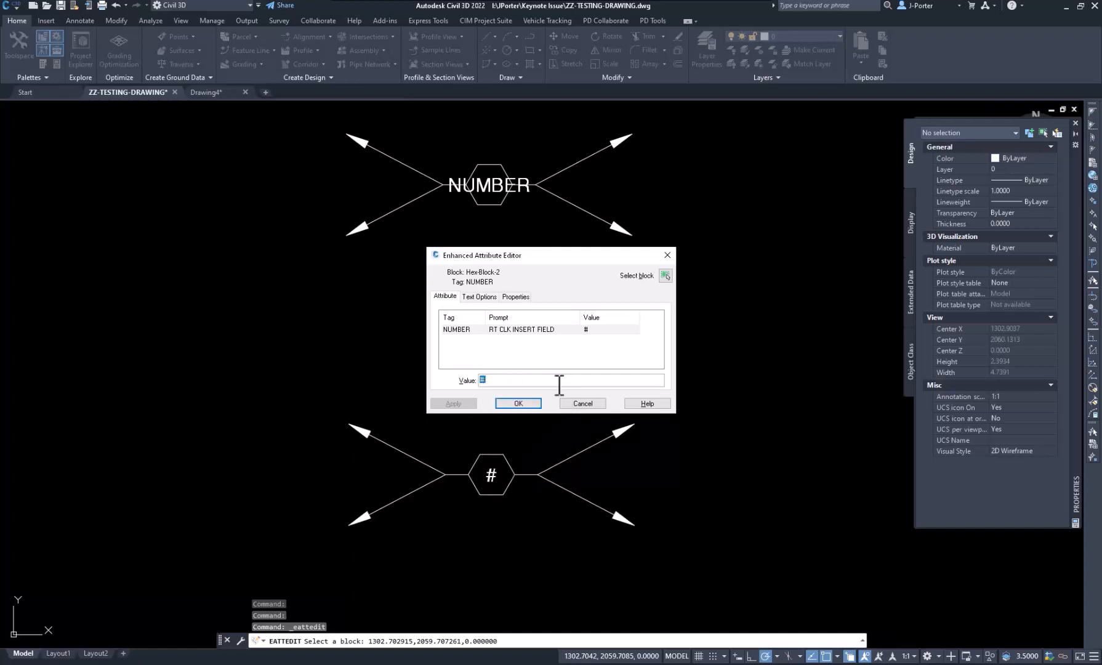
click(581, 403)
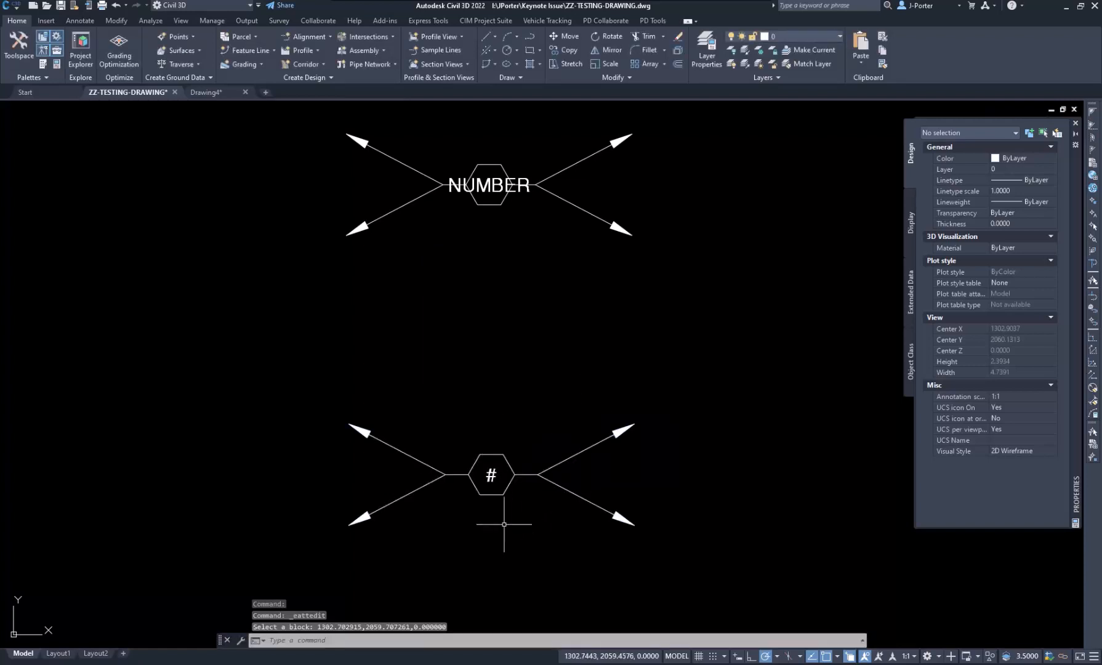
Switch the lower block's visibility state to 2 Arrows Left, to 2 Arrows Right, and back to 4 Arrows
click(510, 447)
click(500, 459)
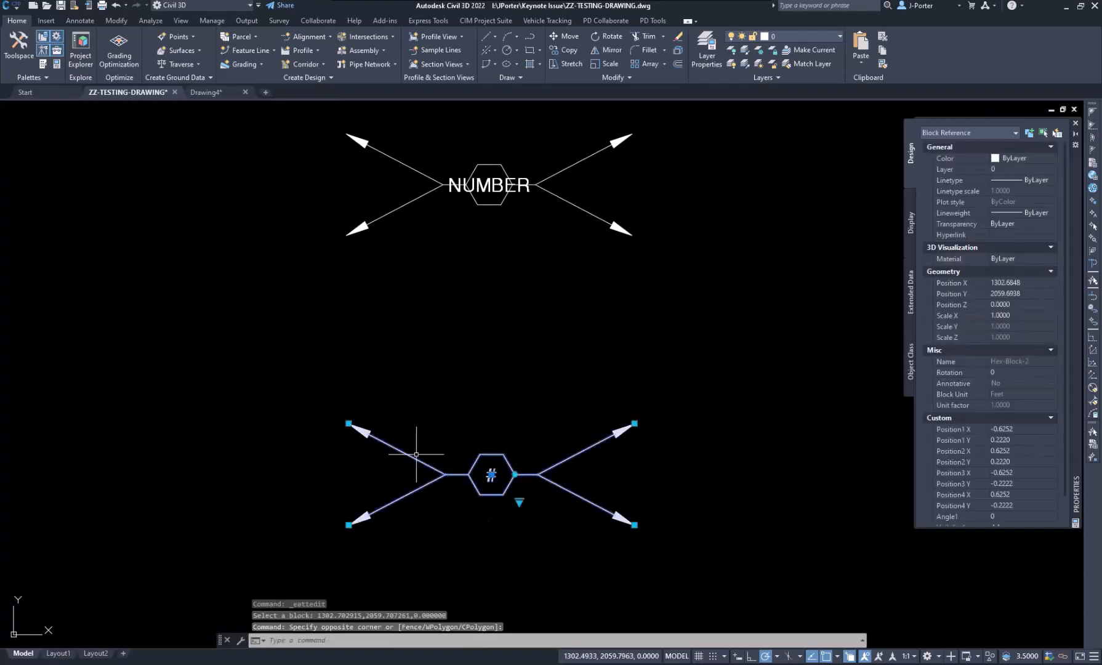
click(519, 502)
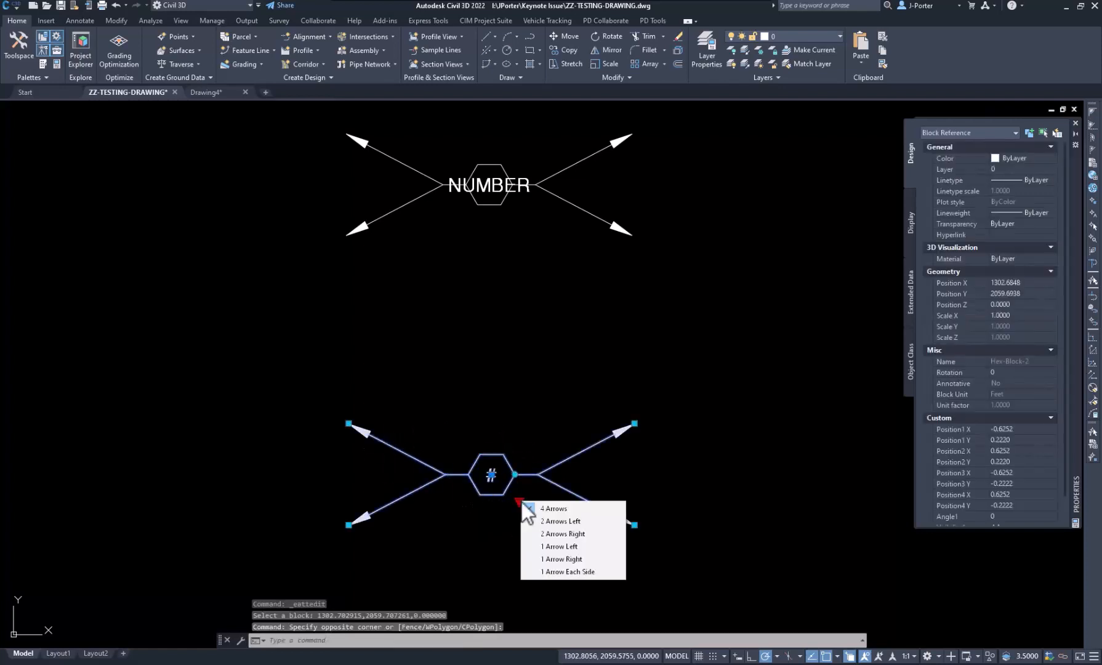
click(551, 521)
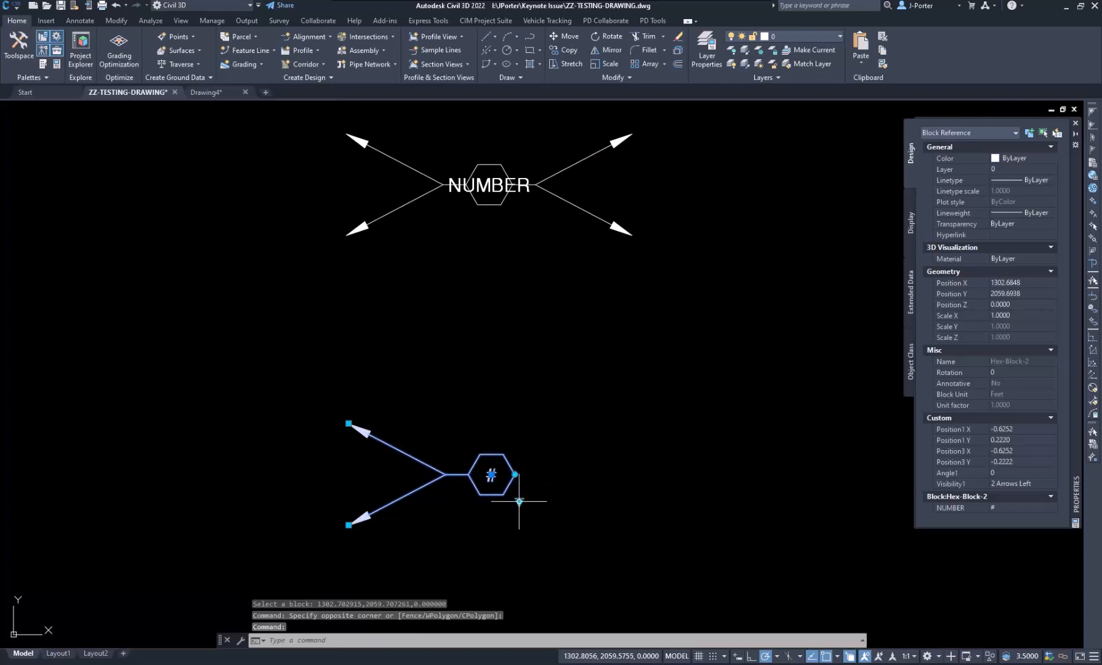
click(519, 502)
click(552, 535)
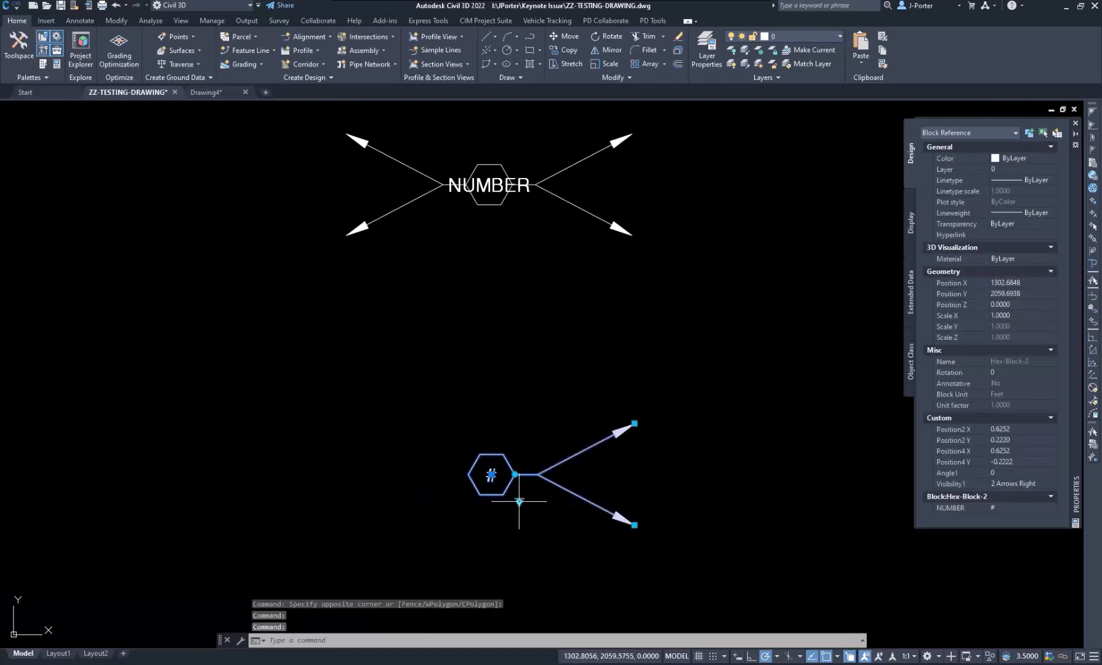
click(519, 502)
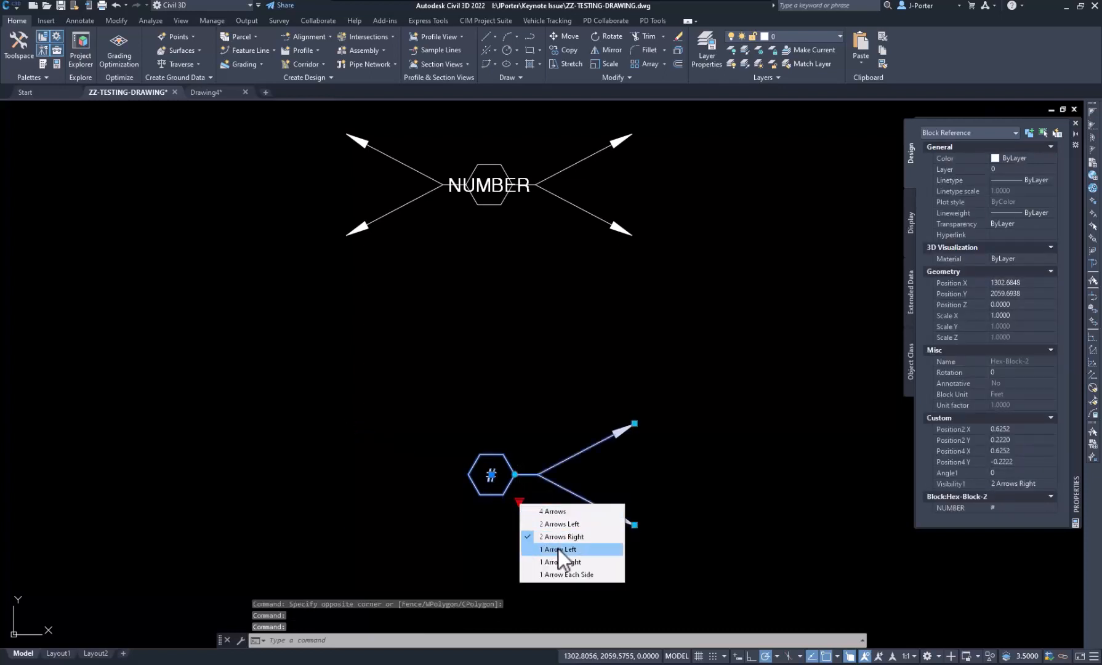
click(535, 512)
key(Escape)
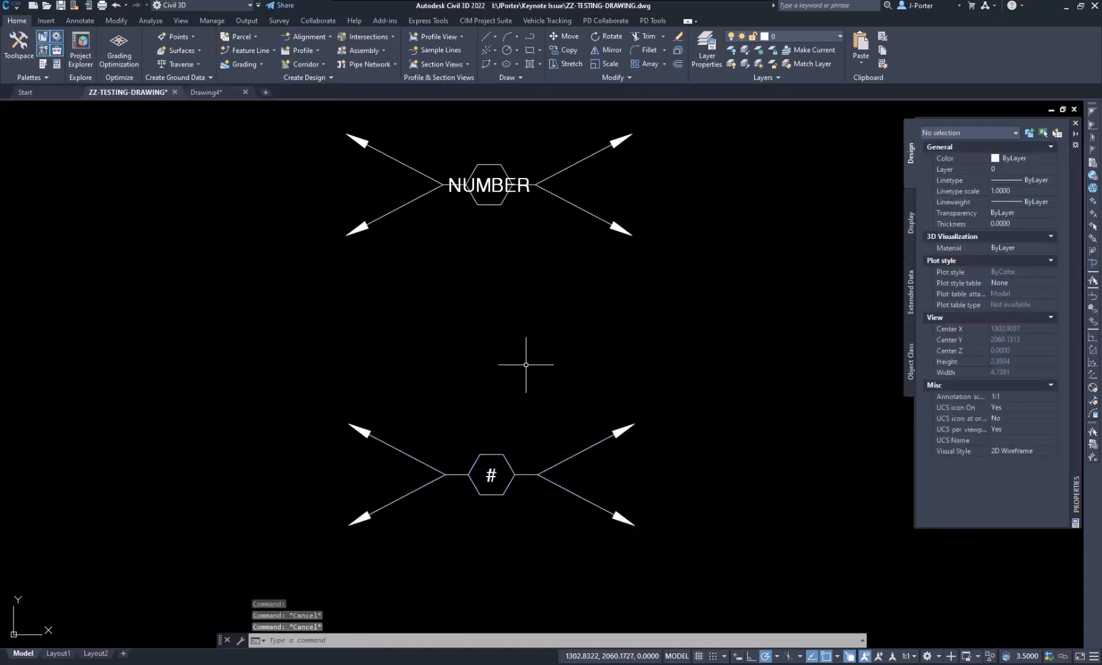
Examine the separate objects of the upper symbol: the hexagon, the arrow leaders and the NUMBER attribute definition
mouse_move(598, 222)
middle_down()
mouse_move(566, 285)
mouse_move(575, 297)
middle_up()
click(709, 154)
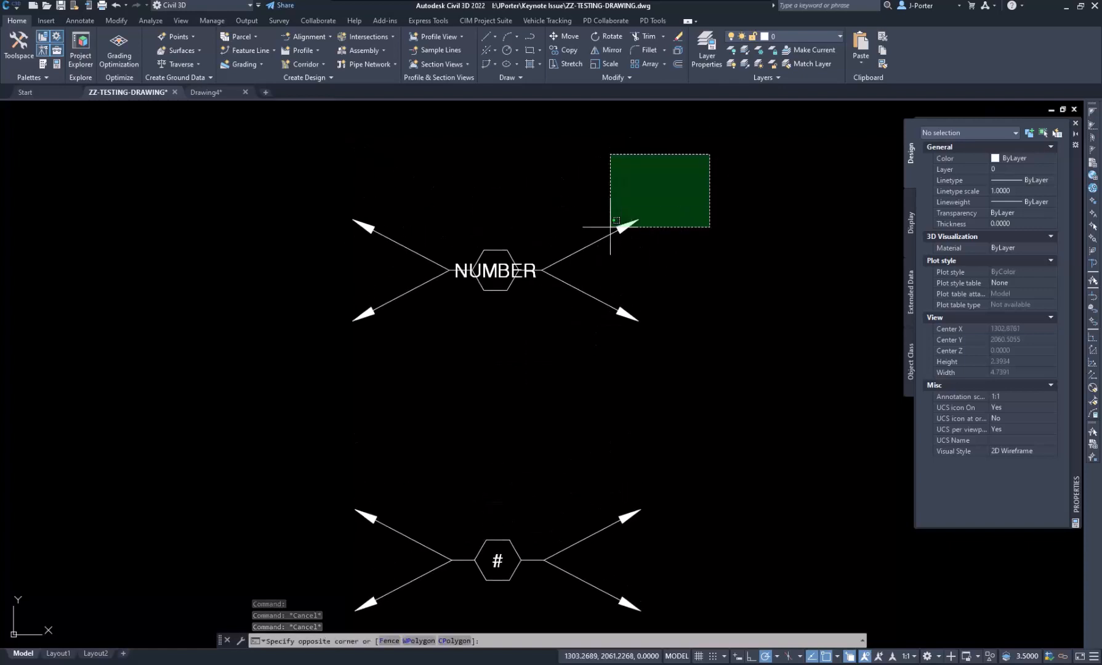
click(254, 408)
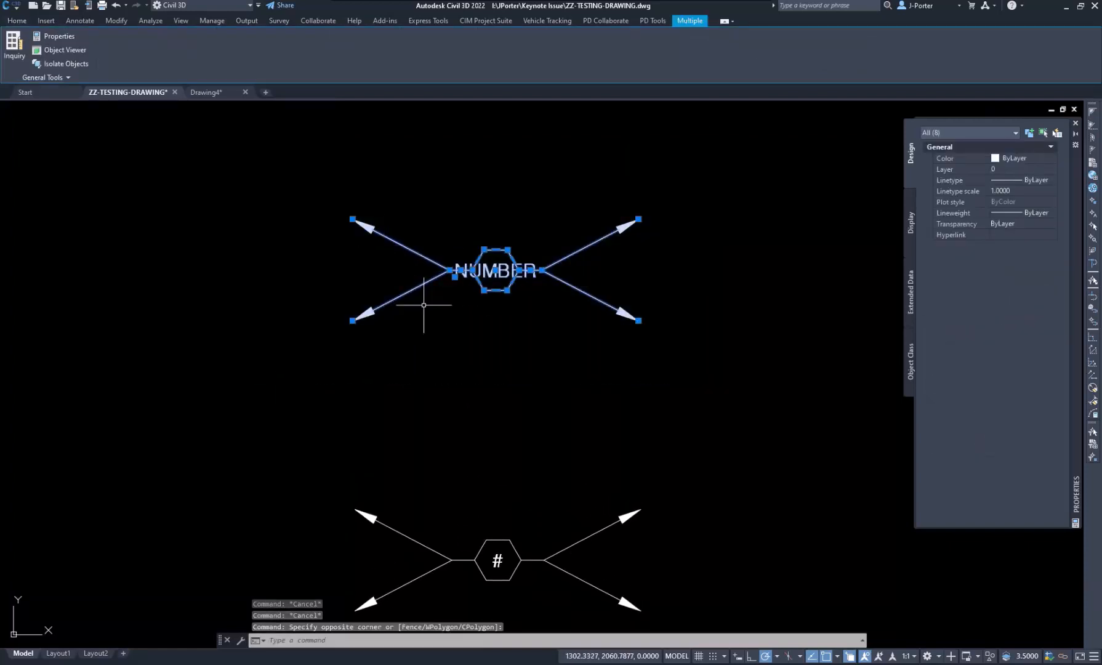
scroll(466, 253, up, 6)
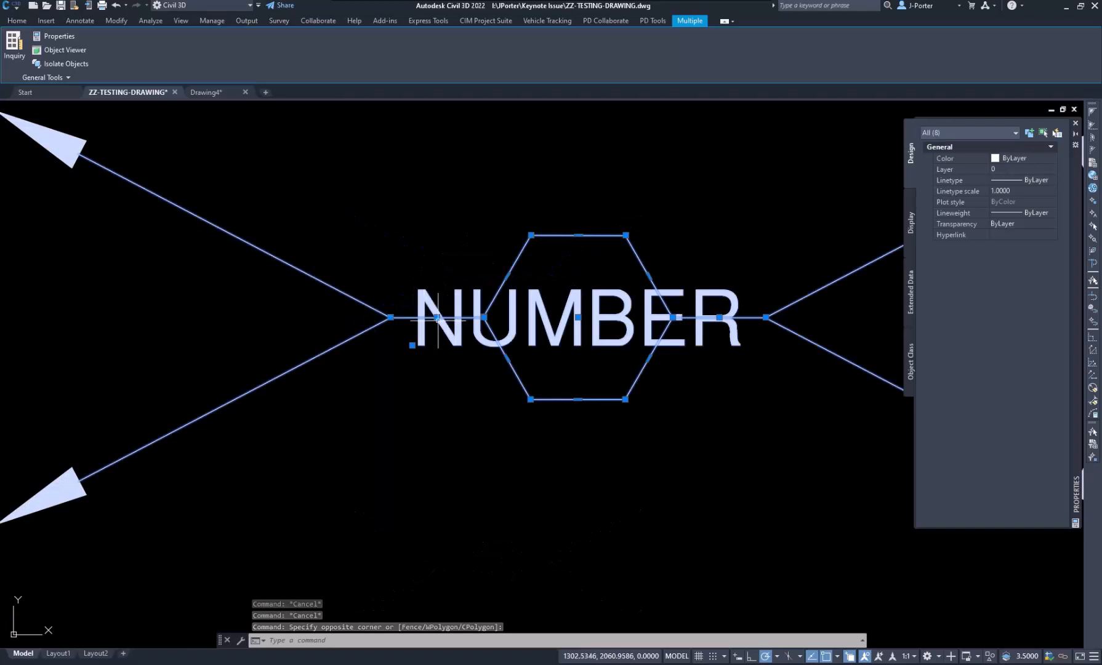
scroll(418, 271, down, 4)
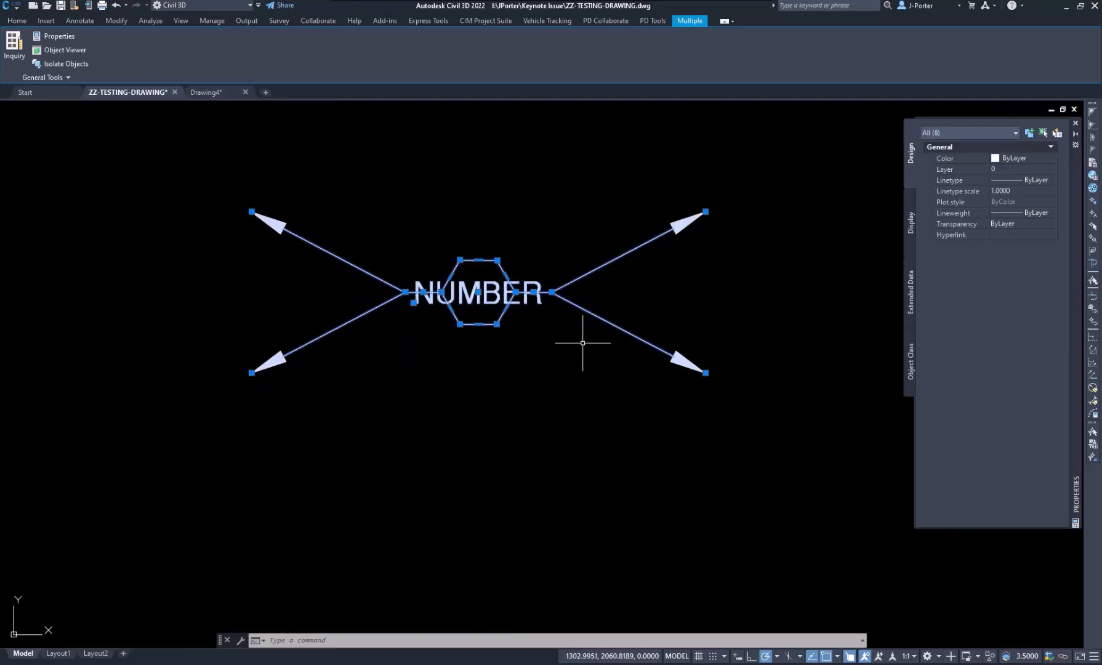
scroll(469, 270, down, 4)
key(Escape)
key(Escape)
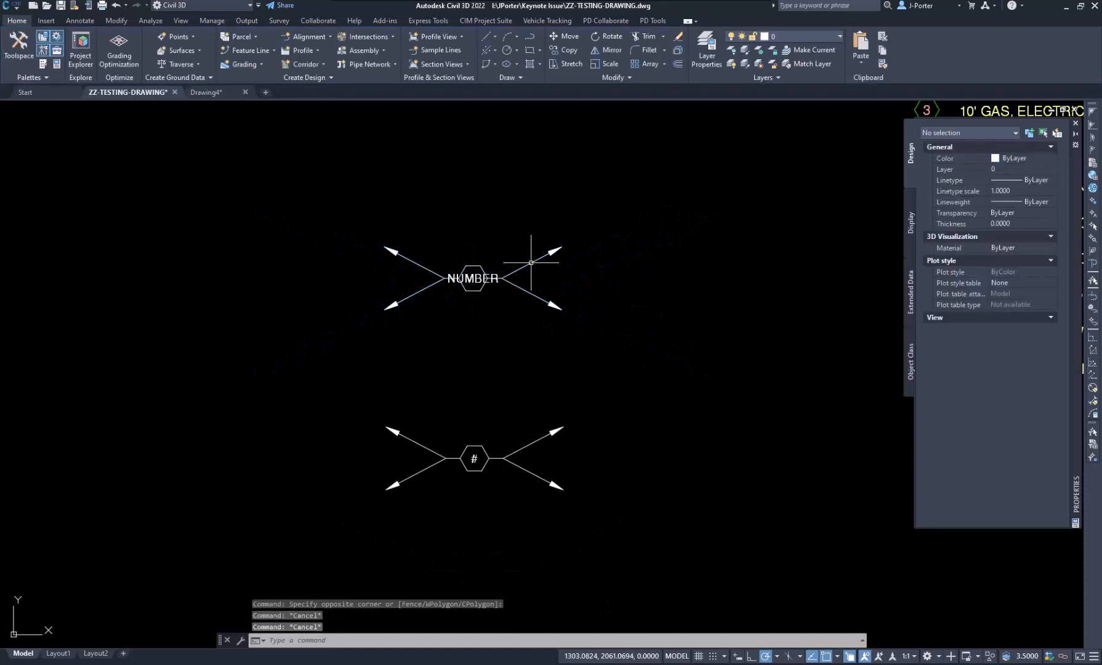
Copy the whole upper symbol with its NUMBER attribute to the clipboard, using the hexagon's center as base point
middle_drag(545, 262, 508, 258)
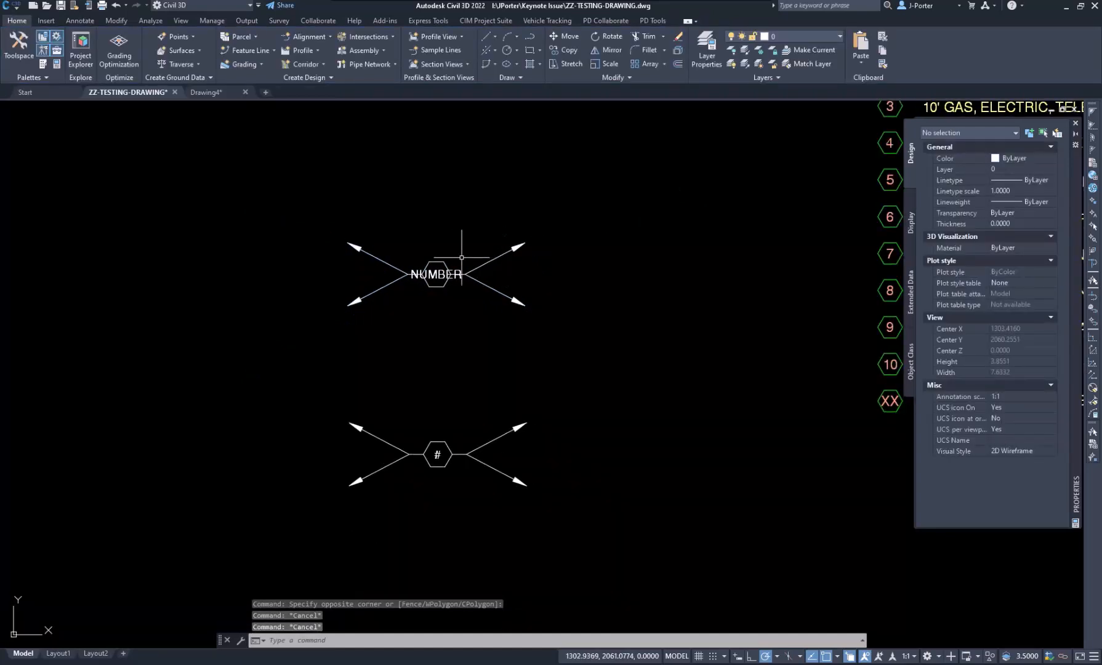
scroll(450, 252, up, 2)
click(657, 194)
click(180, 398)
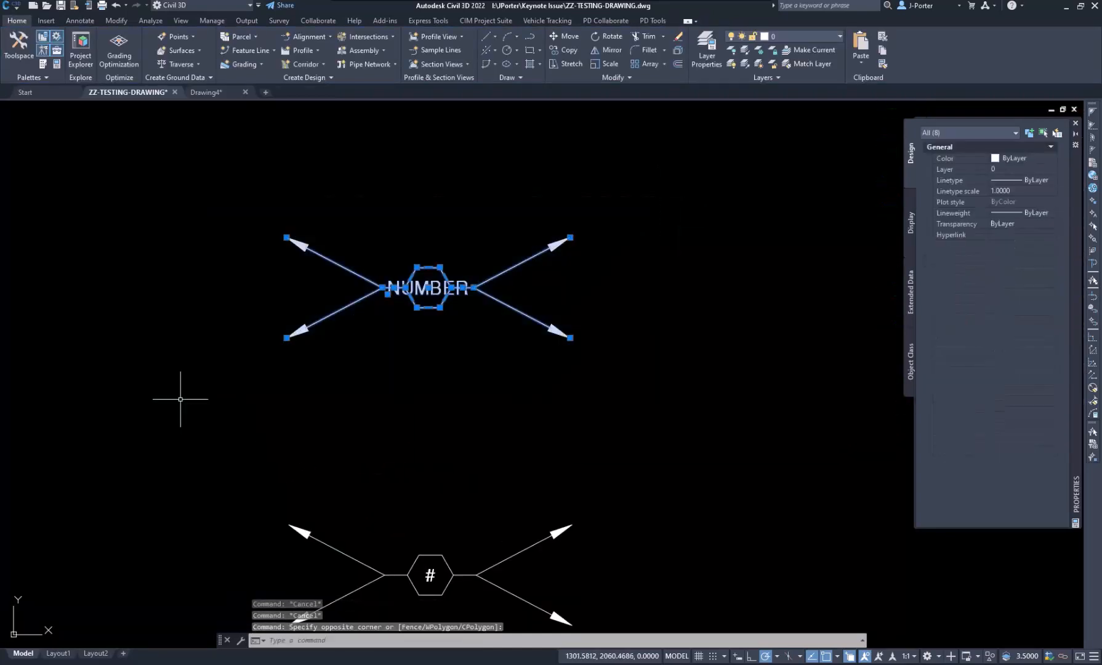
right_click(408, 251)
mouse_move(445, 296)
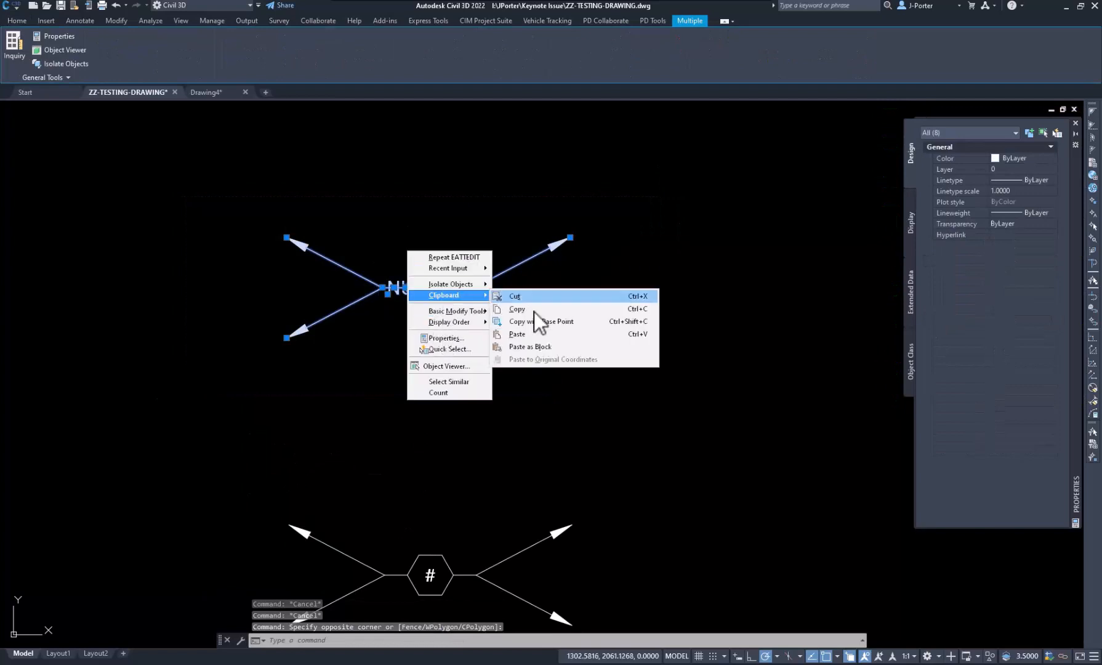
click(535, 322)
key(Escape)
key(Escape)
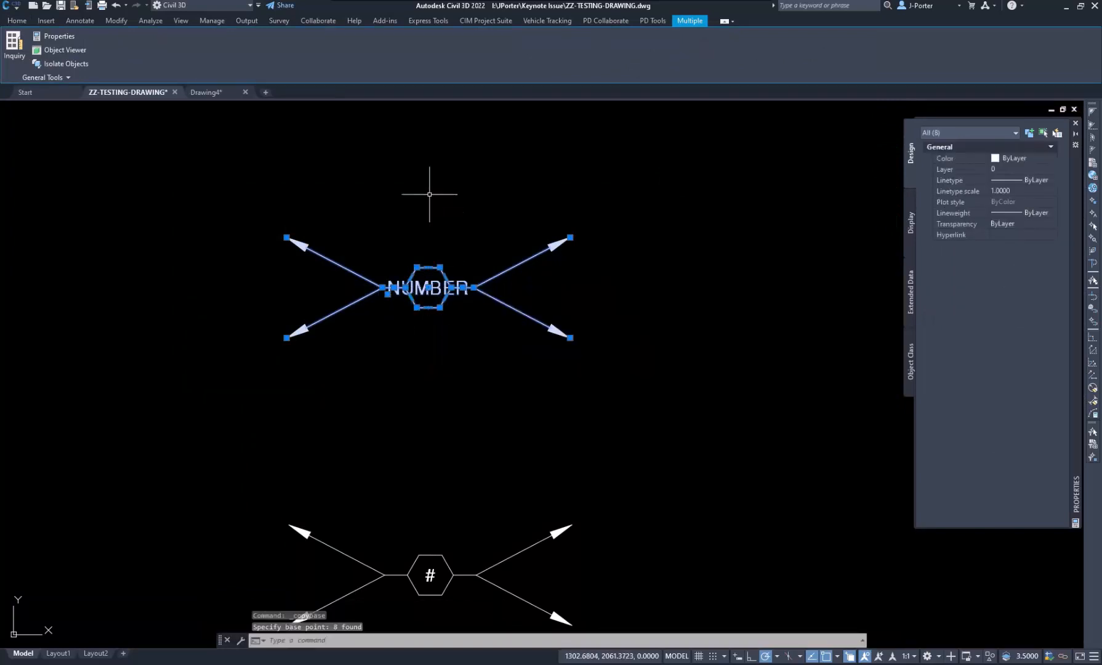
Switch to Drawing4, paste the copied symbol into model space and dismiss its attribute entry
click(203, 93)
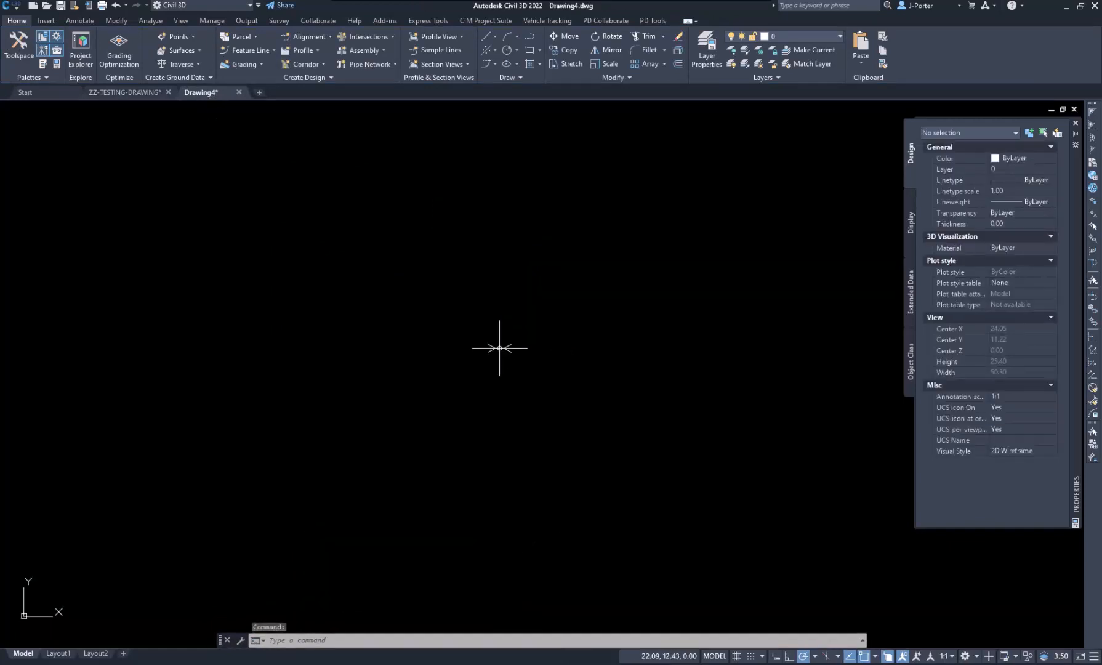
key(ctrl+v)
click(490, 391)
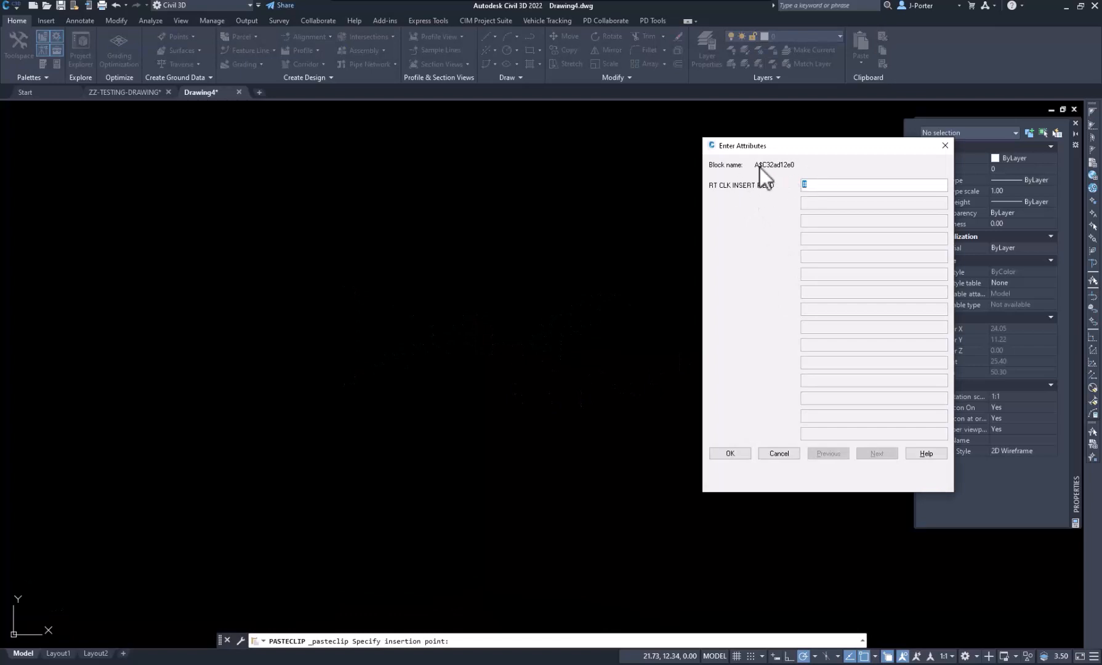
click(779, 453)
Examine the pasted symbol in Drawing4 and check its object type and properties
middle_click(480, 345)
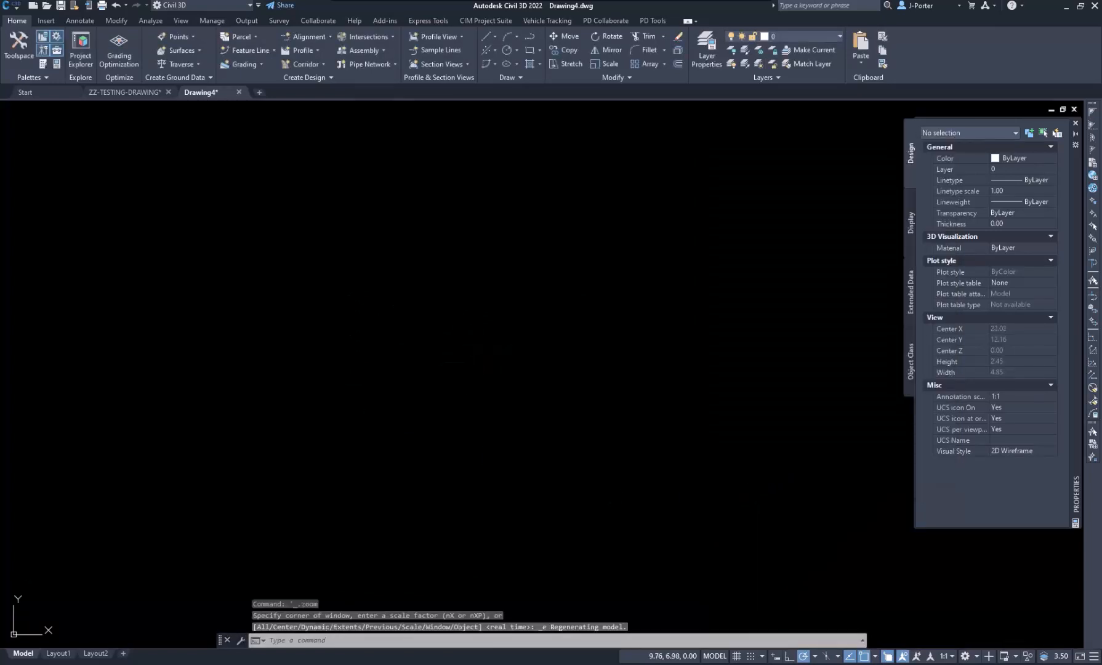
scroll(455, 345, down, 10)
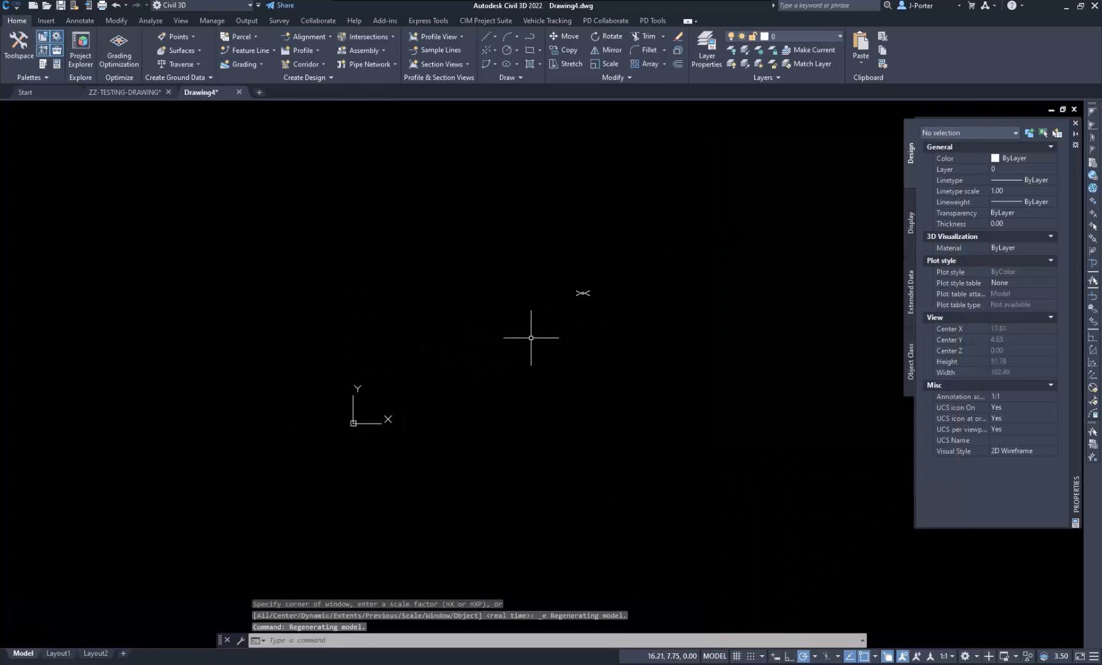
middle_click(571, 299)
scroll(529, 279, down, 2)
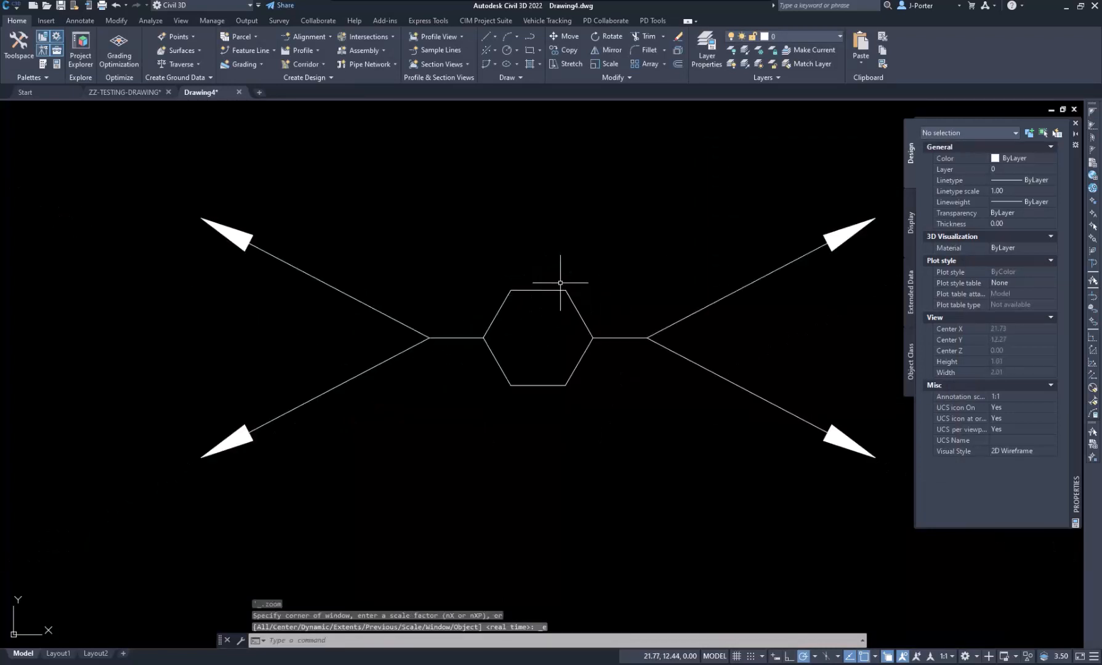
drag(560, 283, 544, 296)
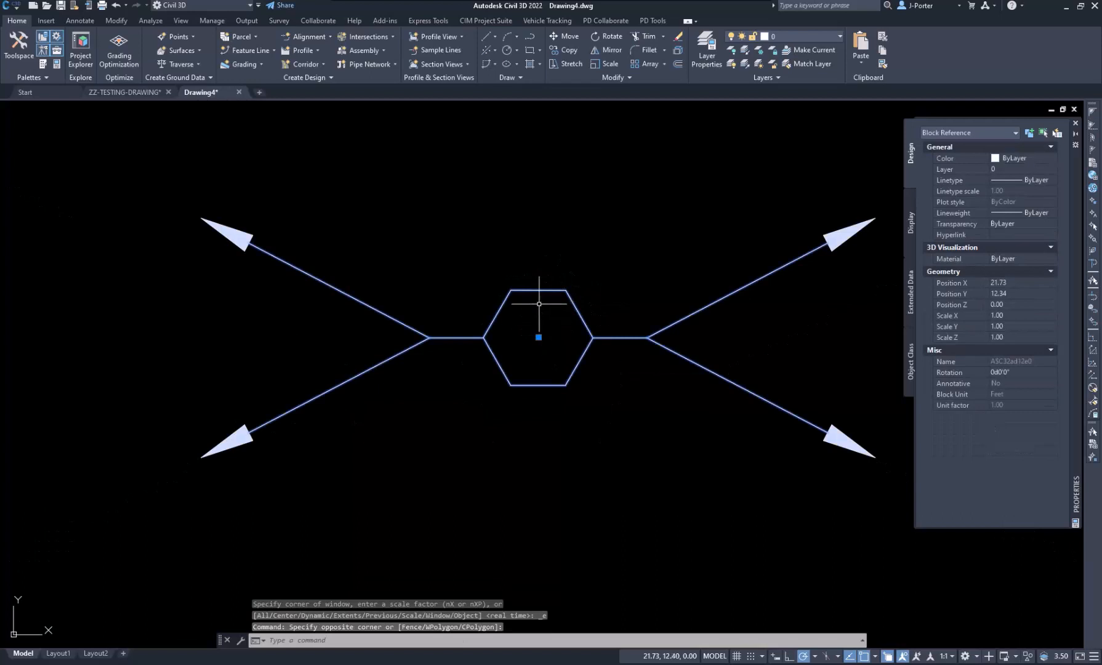
key(Escape)
click(537, 290)
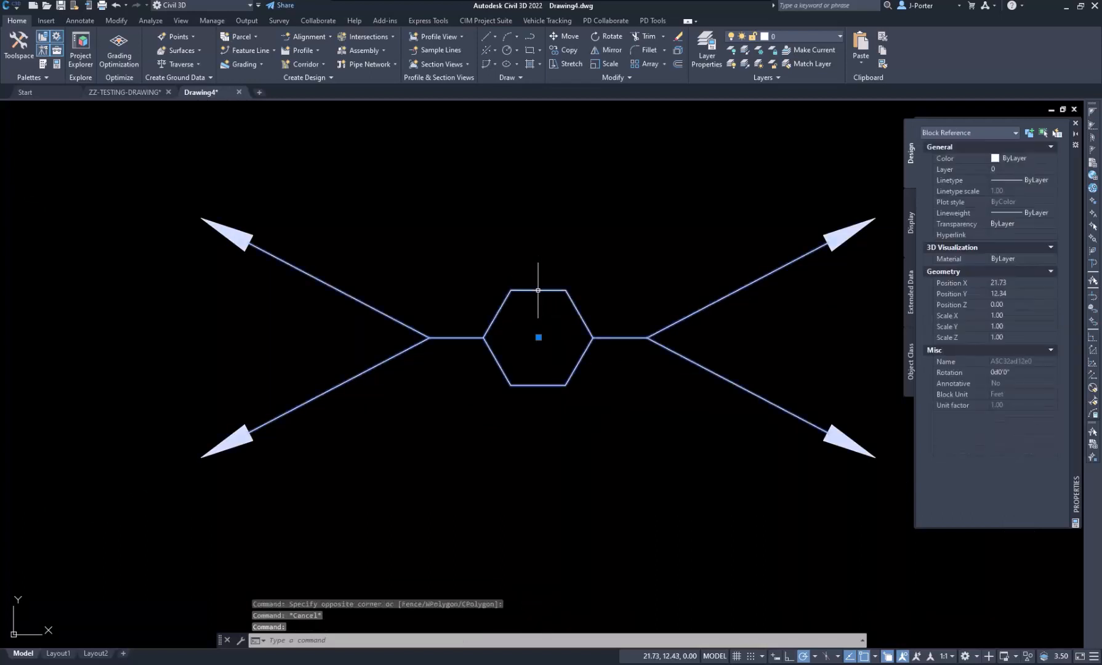
key(Escape)
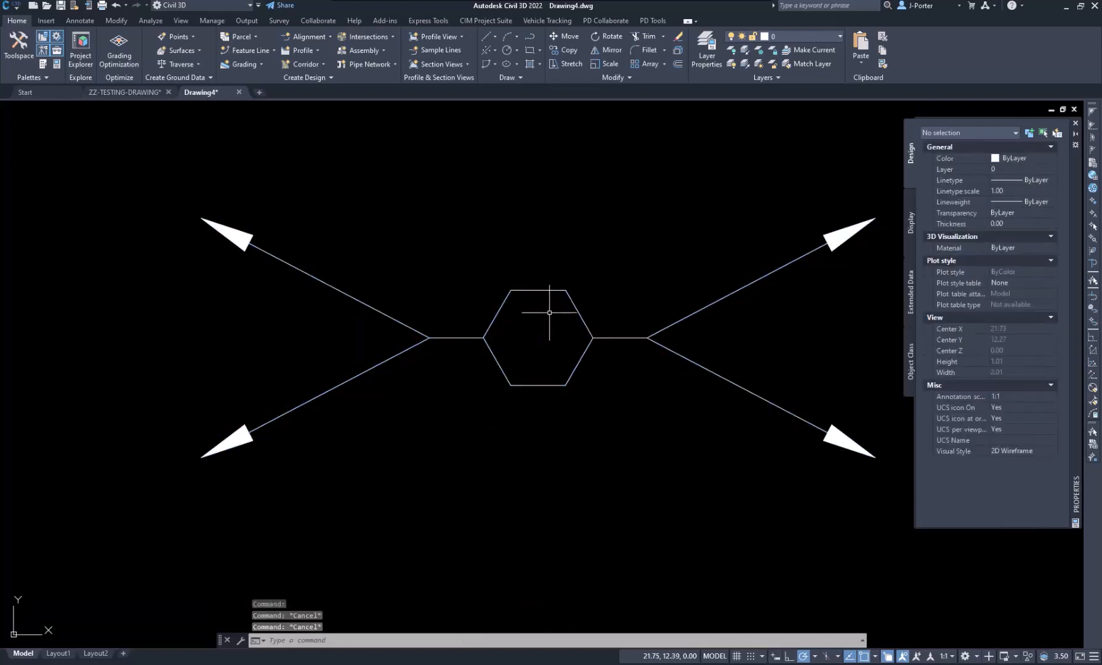
Explode the pasted hexagon symbol block into its separate objects
text(explode)
key(Return)
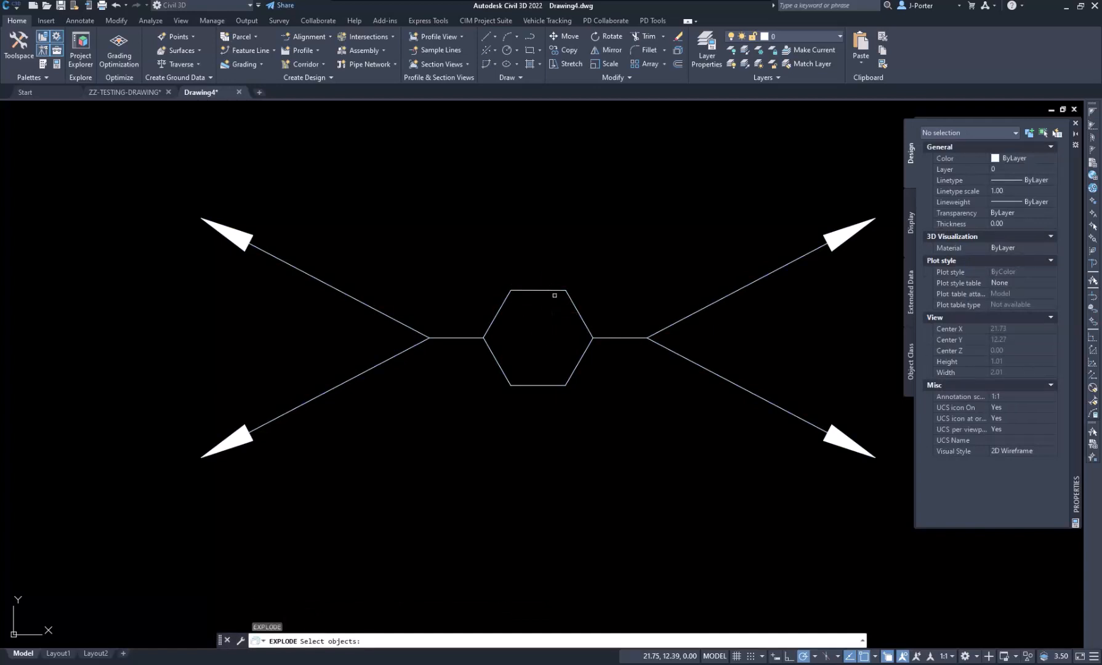
click(554, 295)
click(561, 280)
key(Return)
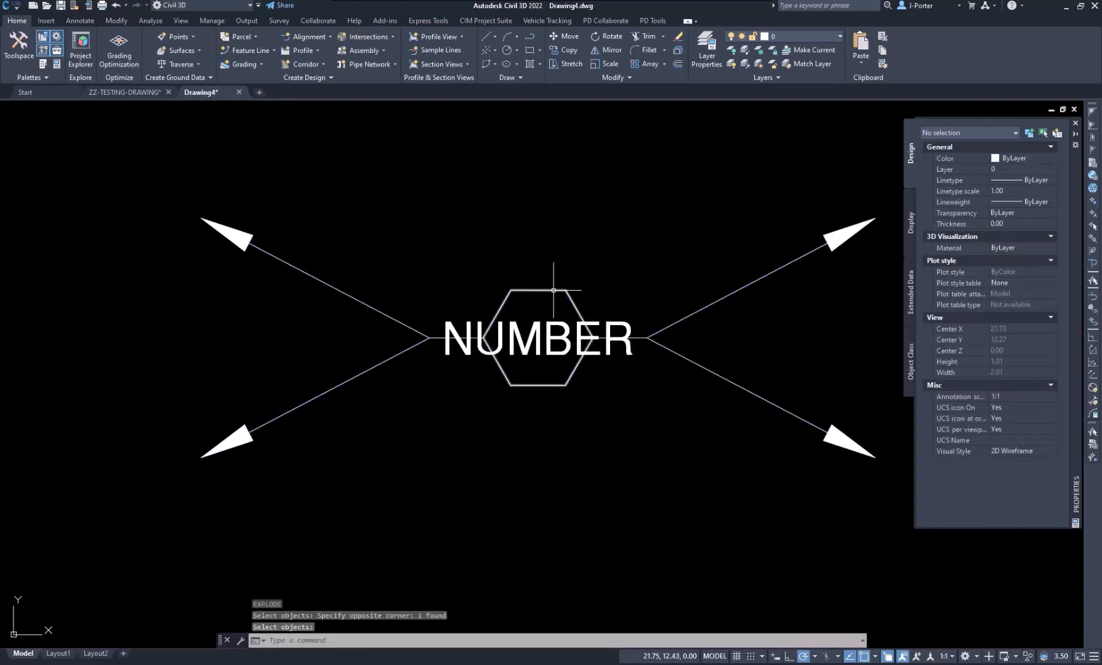
Check the block names available for insertion in Drawing4 and leave the Insert dialog without inserting anything
click(553, 290)
key(Escape)
key(Escape)
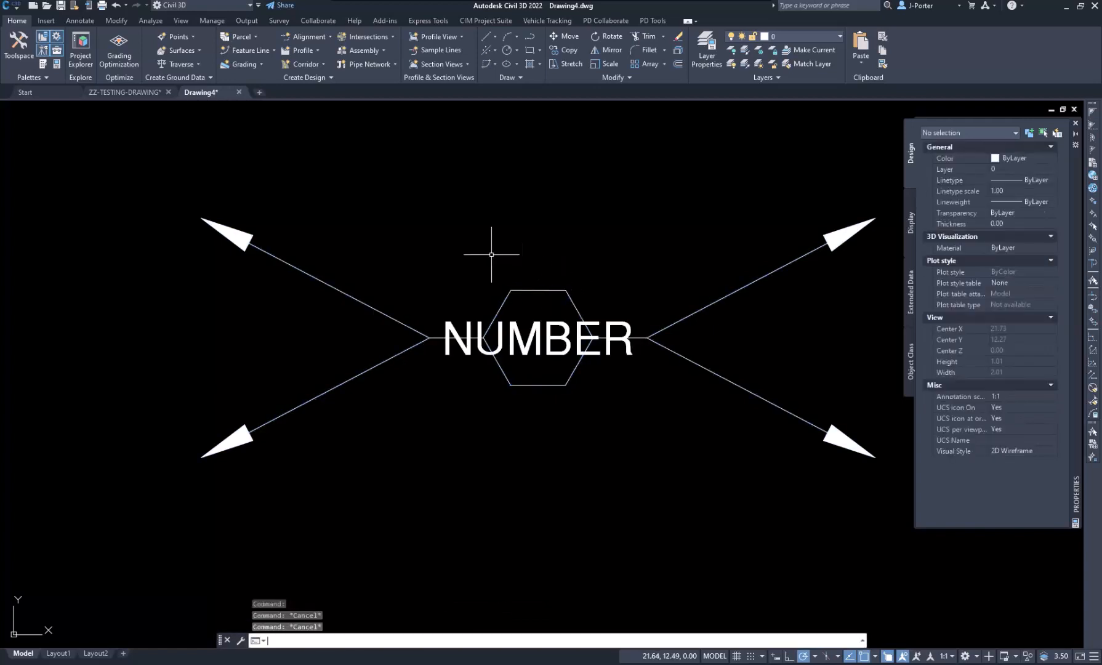
text(DDINSERT)
key(Return)
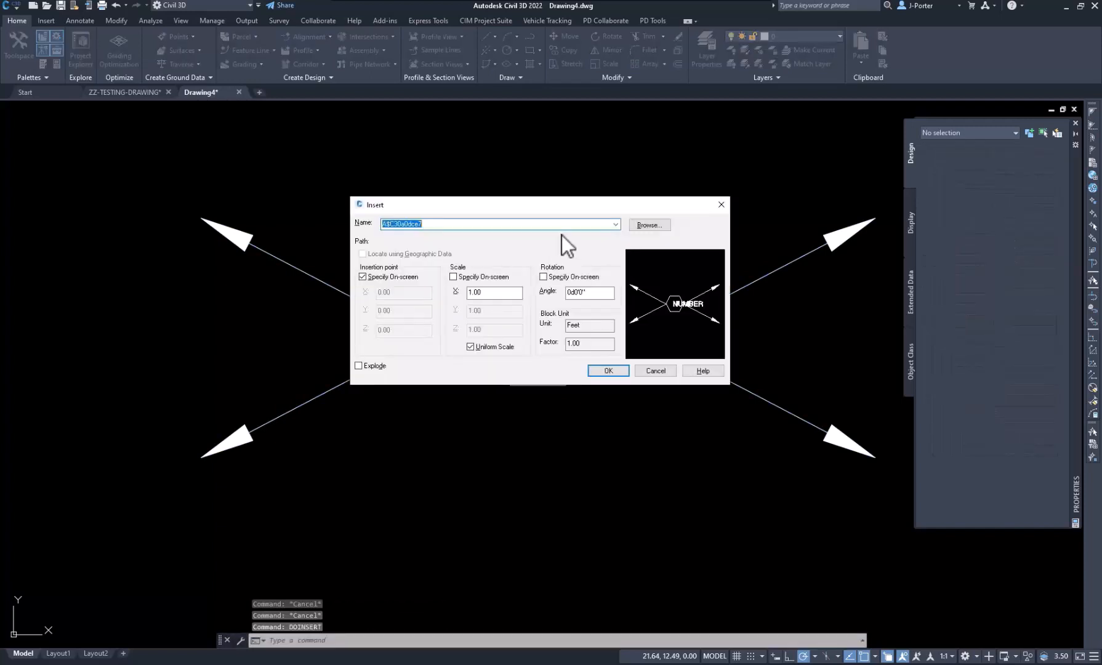
click(615, 224)
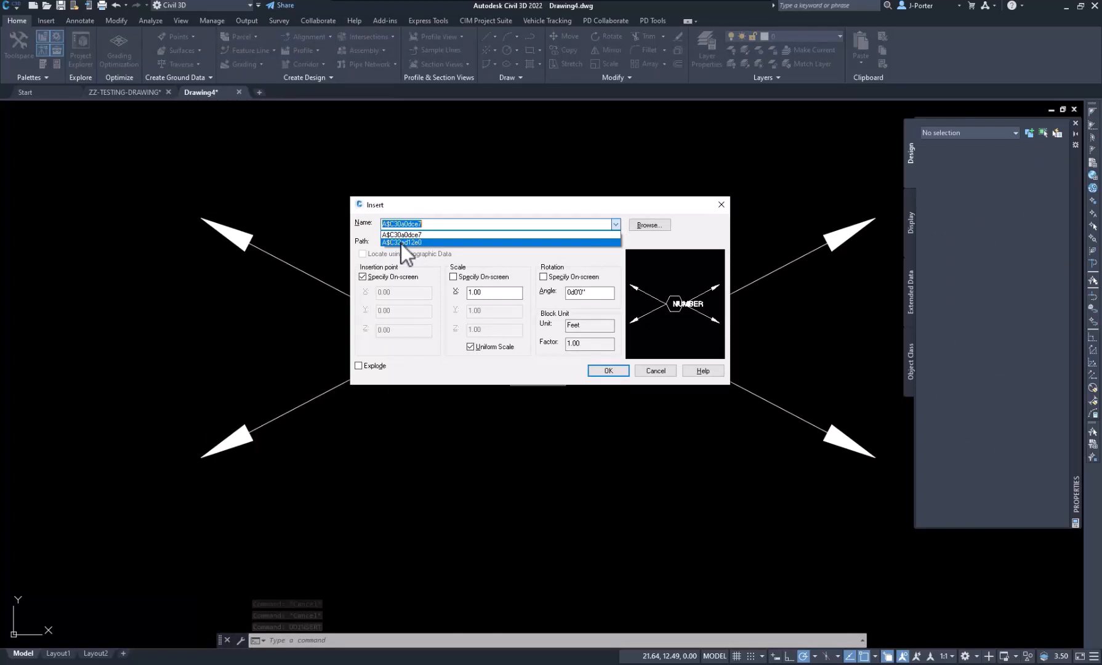
click(656, 379)
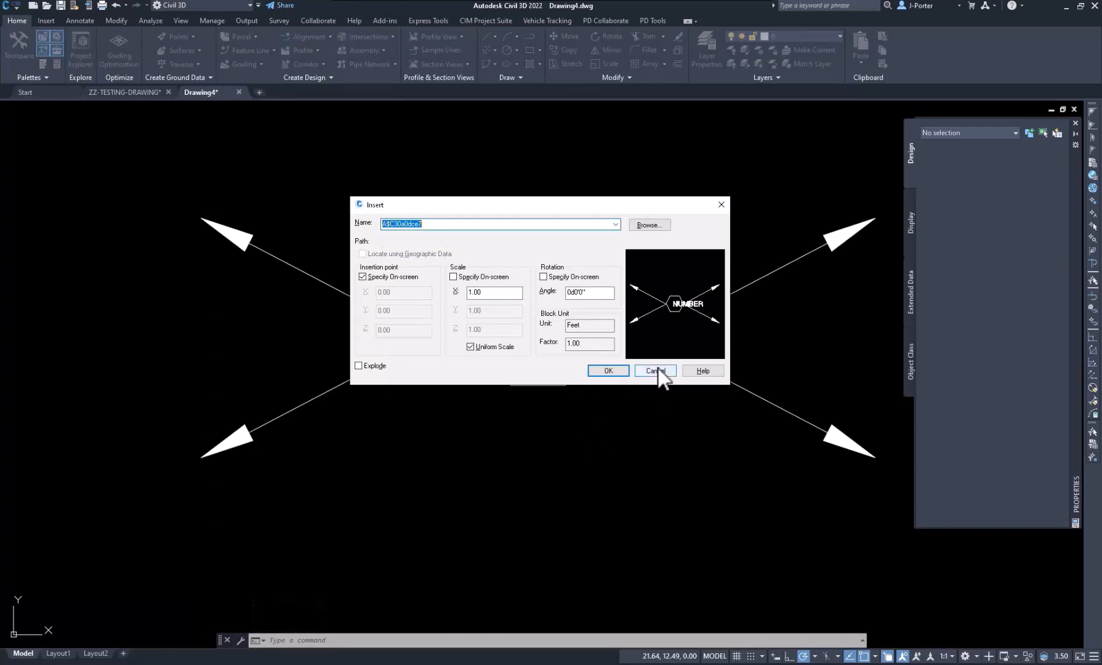
click(643, 372)
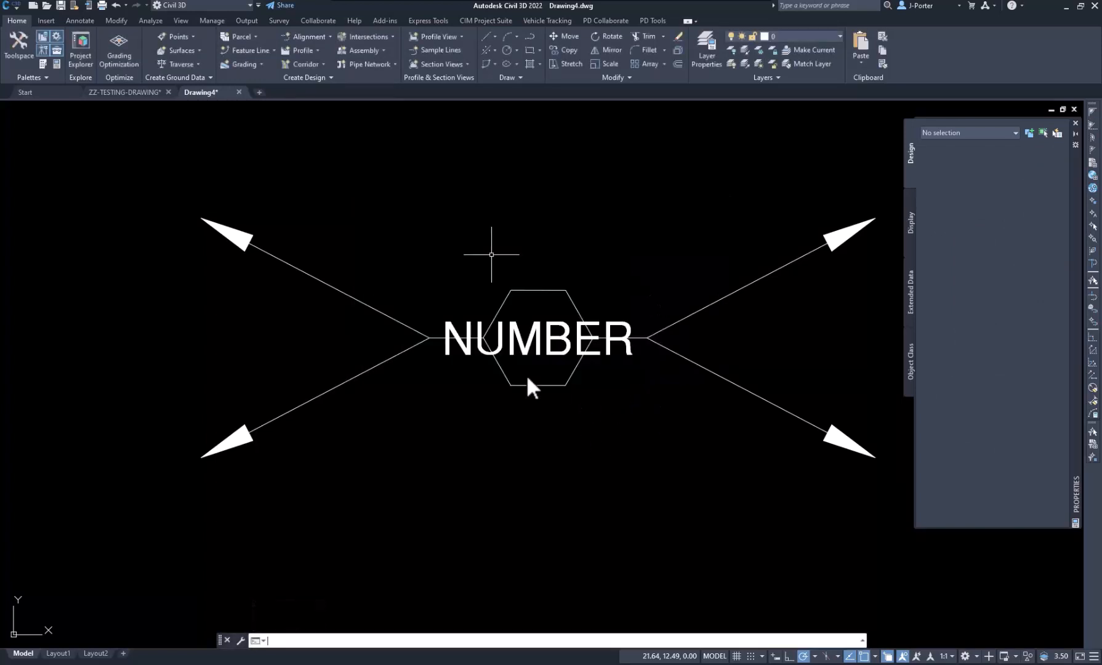
Inspect the exploded hexagon's object type and properties, and clear the selection
click(532, 290)
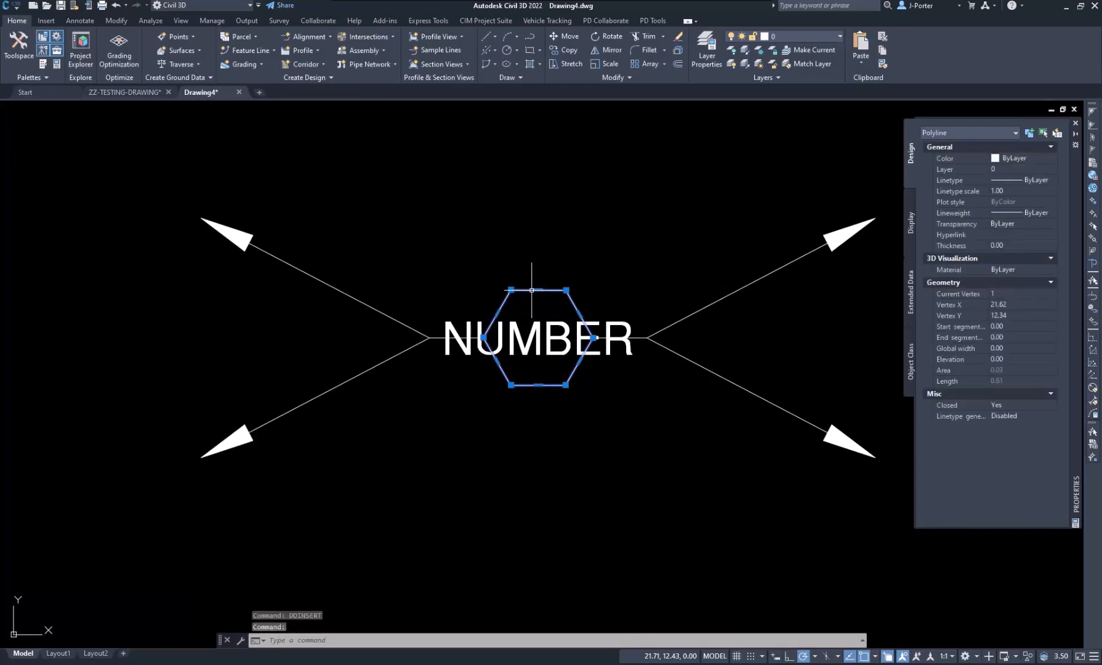
scroll(437, 315, down, 6)
key(Escape)
key(Escape)
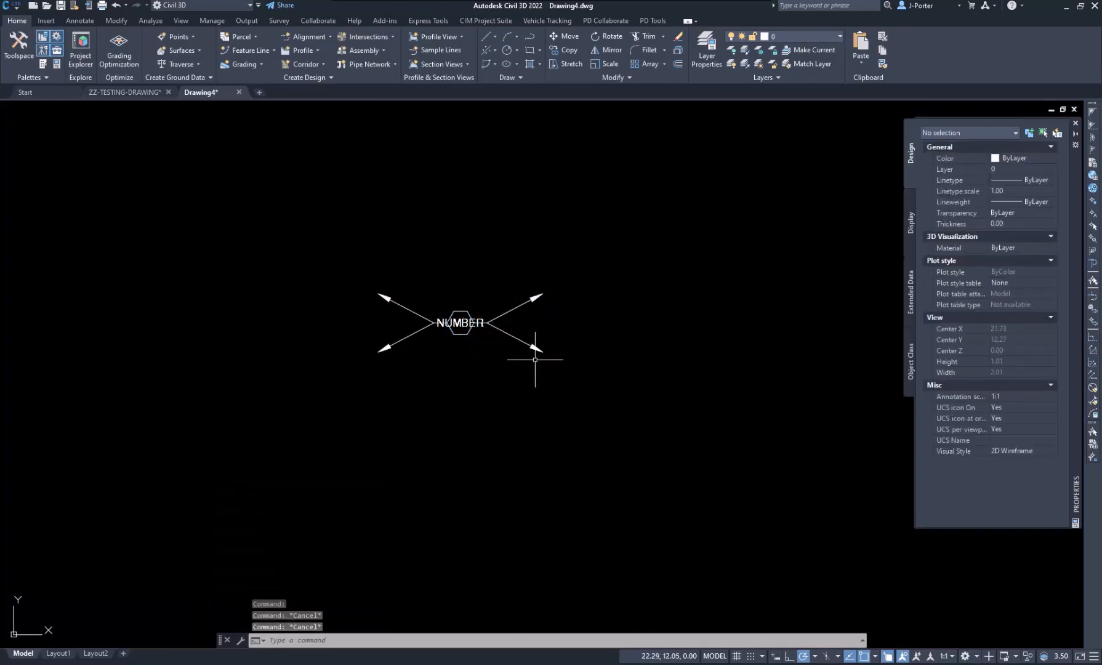
Start a new block definition named HEX-NOTE
scroll(475, 320, up, 4)
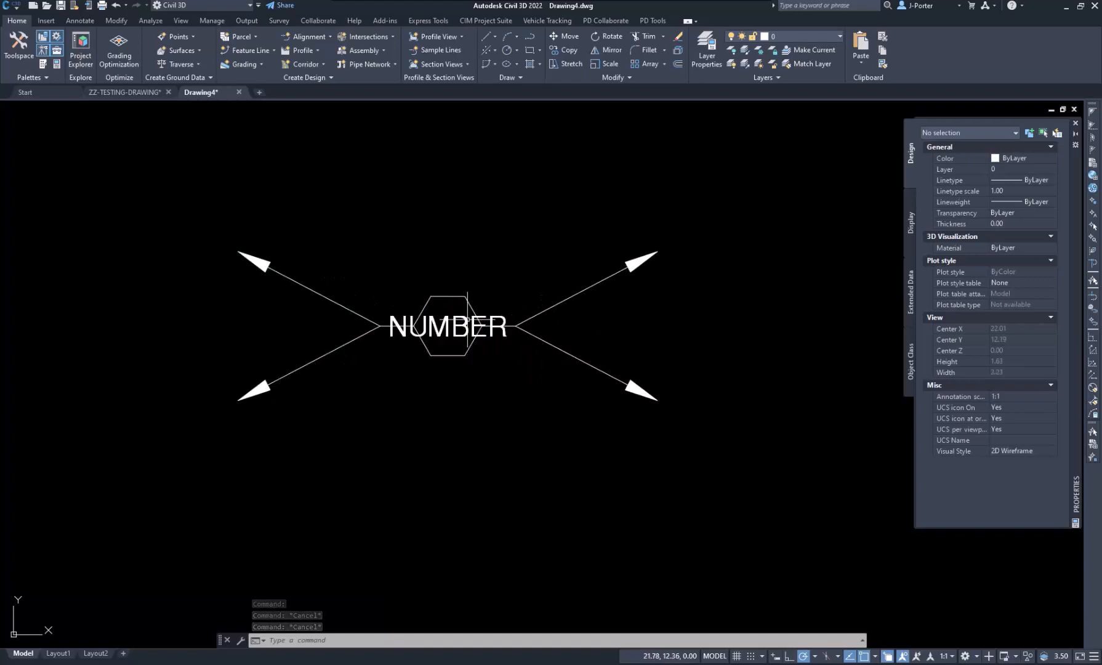
text(B)
key(Return)
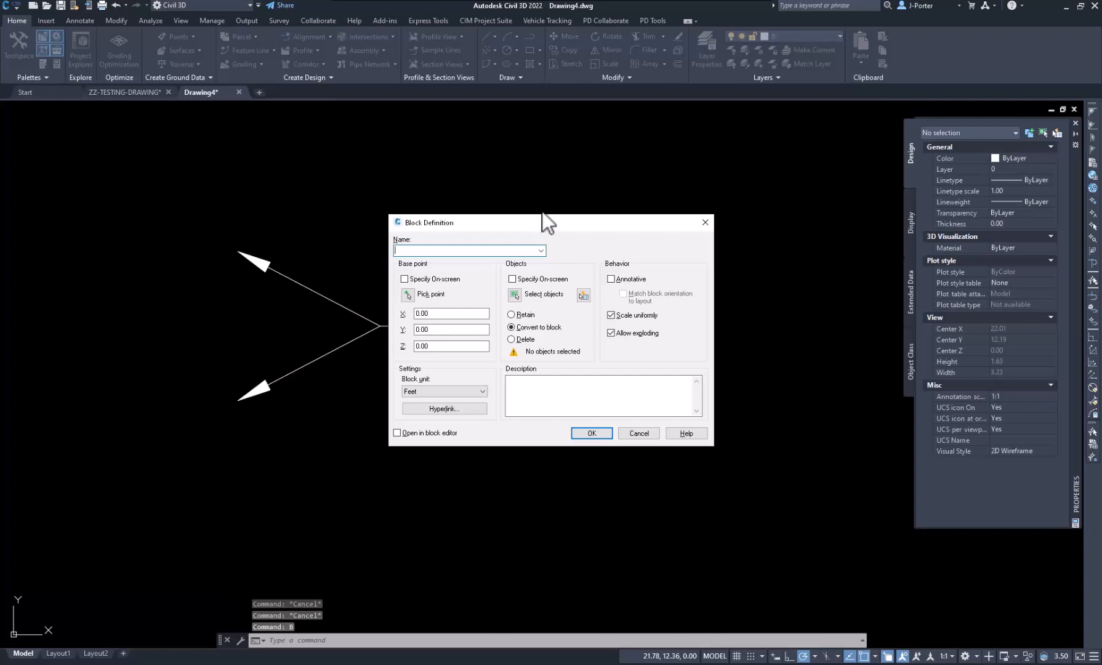
text(HE)
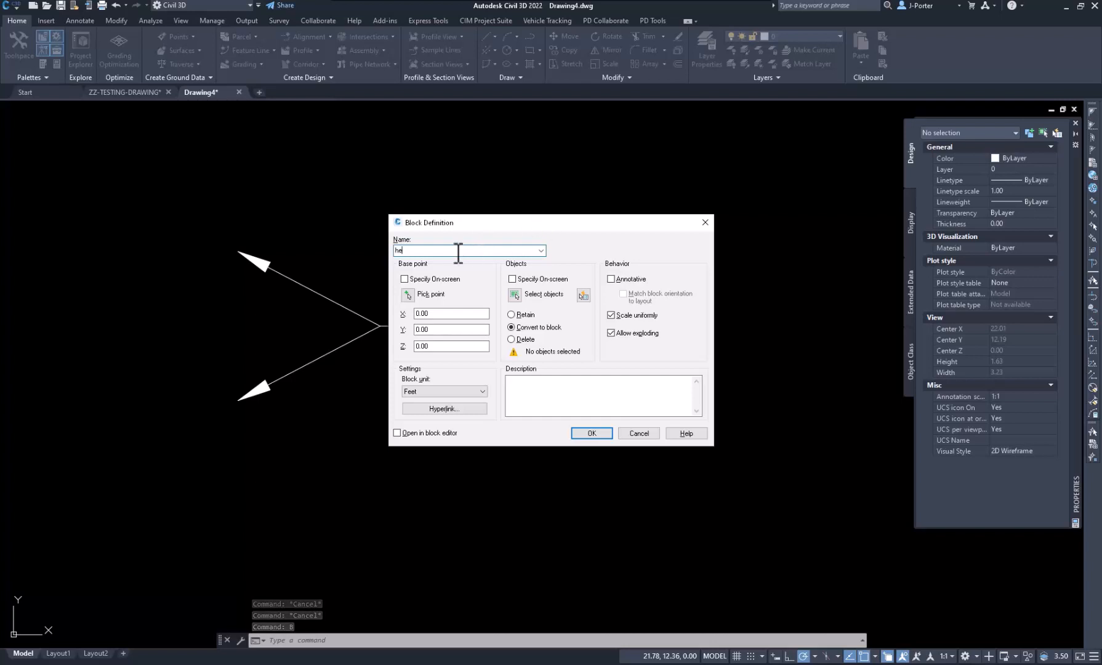
text(X-NOTE)
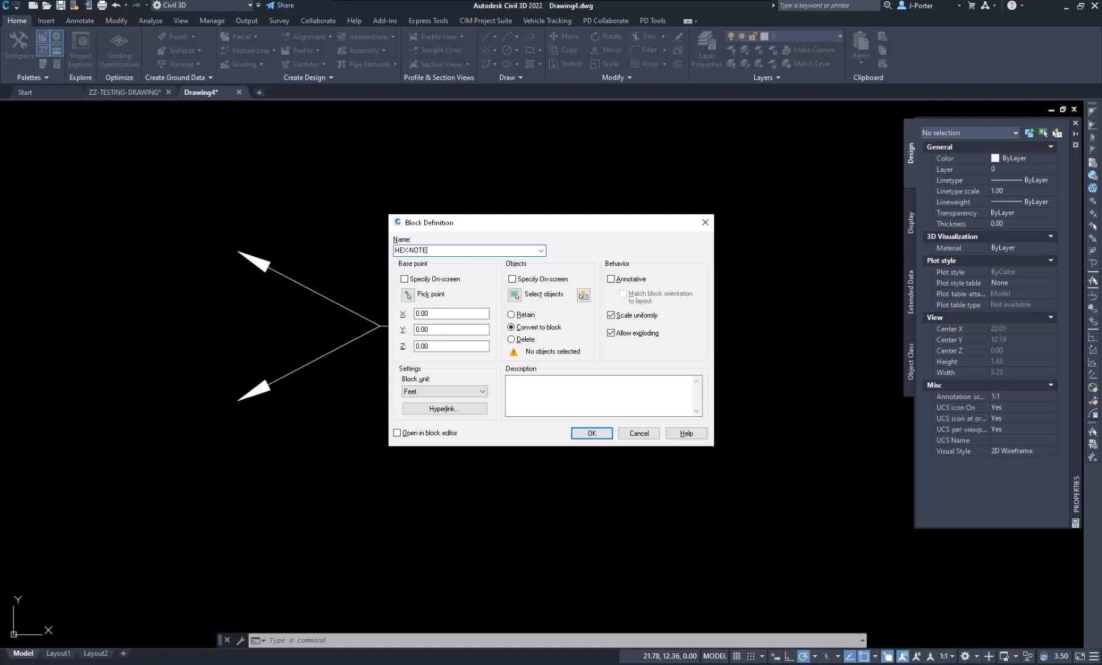
Set the block's base point at the hexagon's center, midway between its lower-left and upper-right corners
click(406, 295)
scroll(444, 314, up, 2)
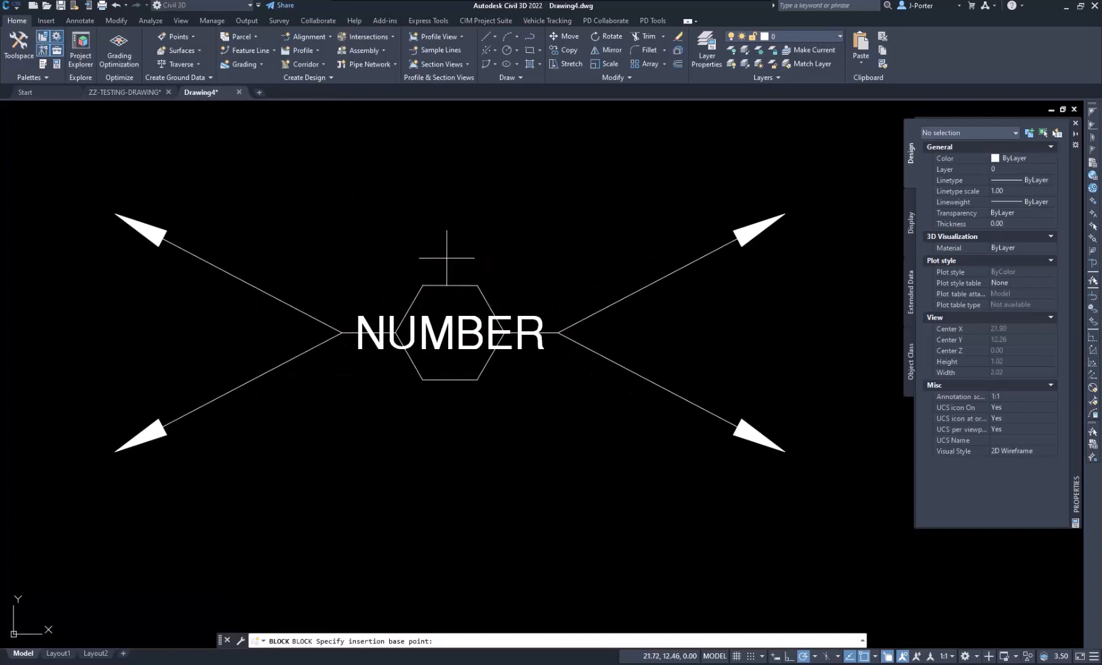
shift+right_click(466, 238)
click(501, 271)
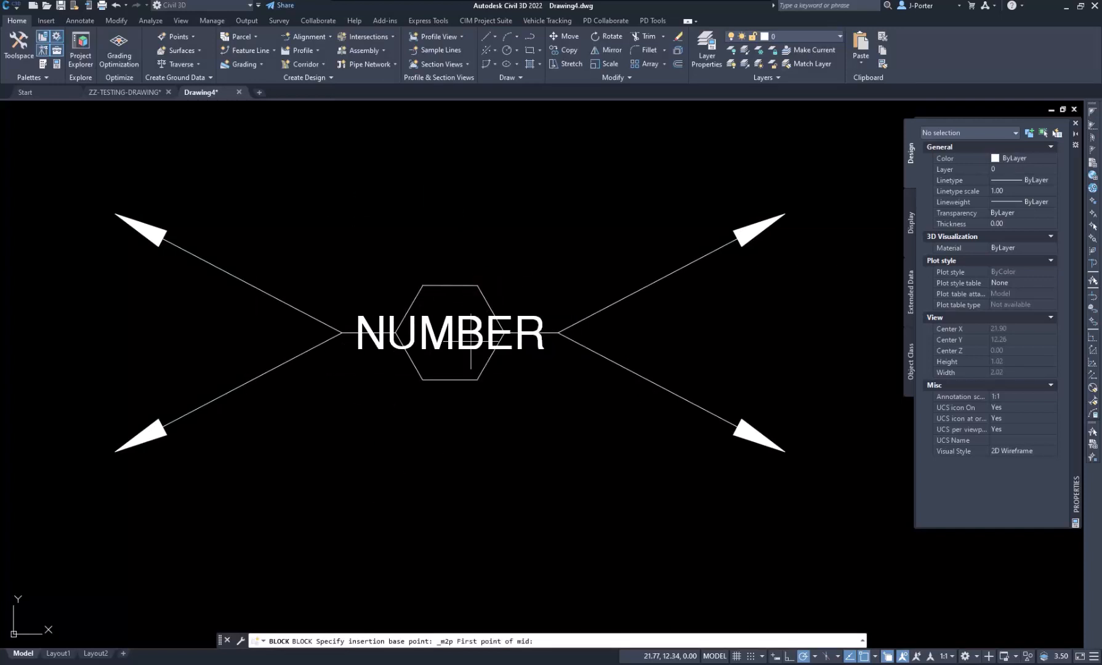
click(422, 379)
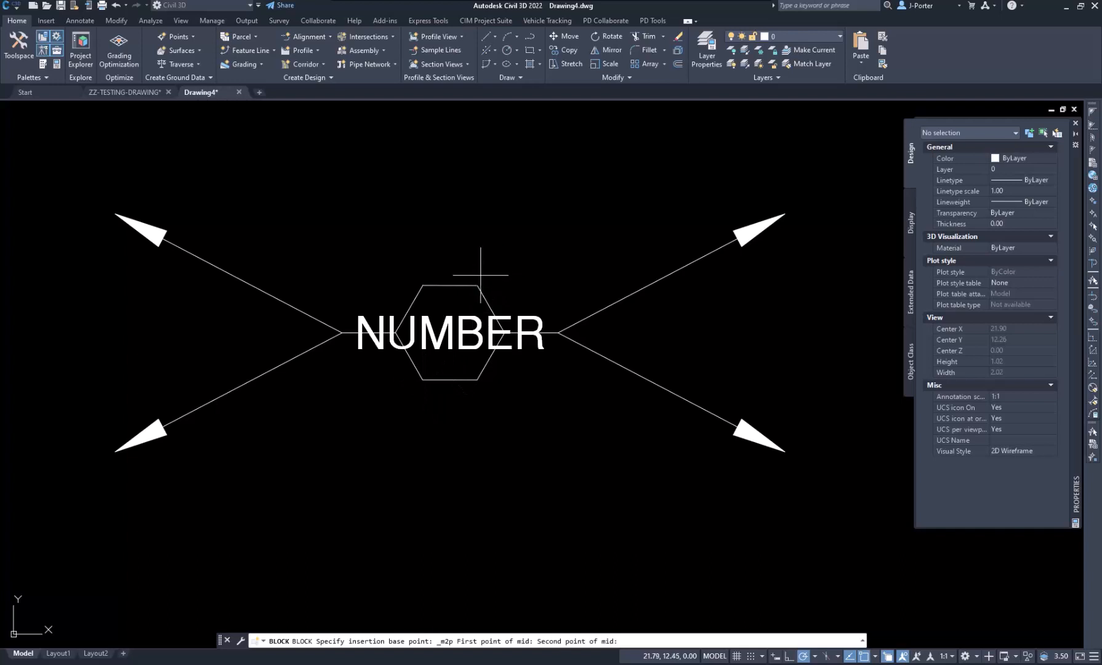
click(477, 285)
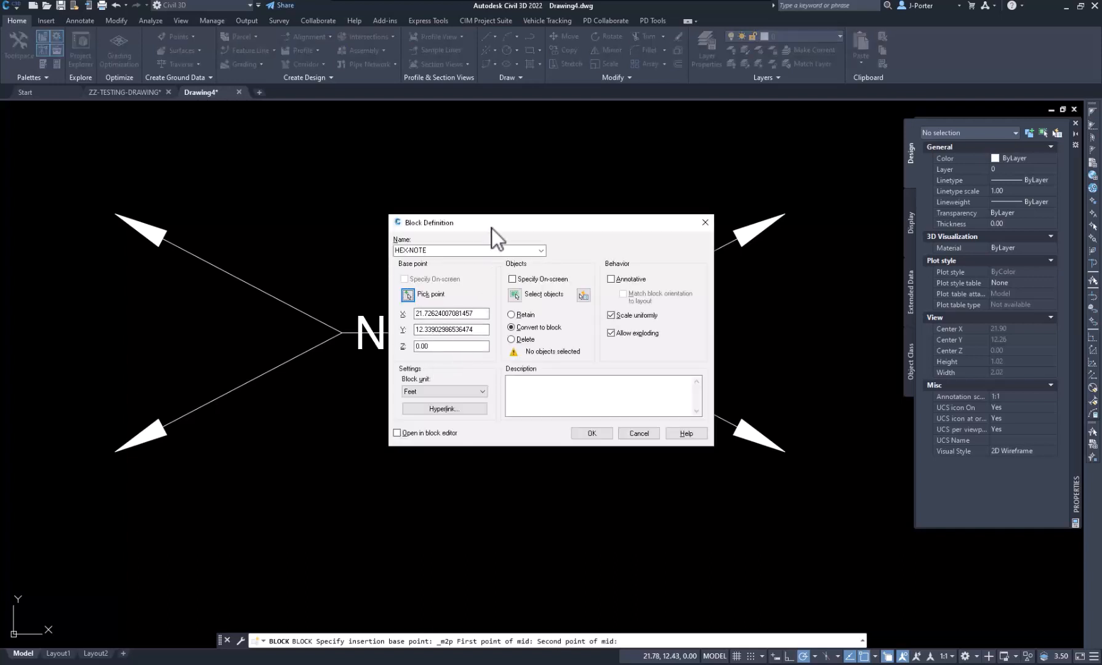
Include the hexagon, all four arrows with their connecting lines and the NUMBER attribute in the block definition
drag(491, 227, 515, 210)
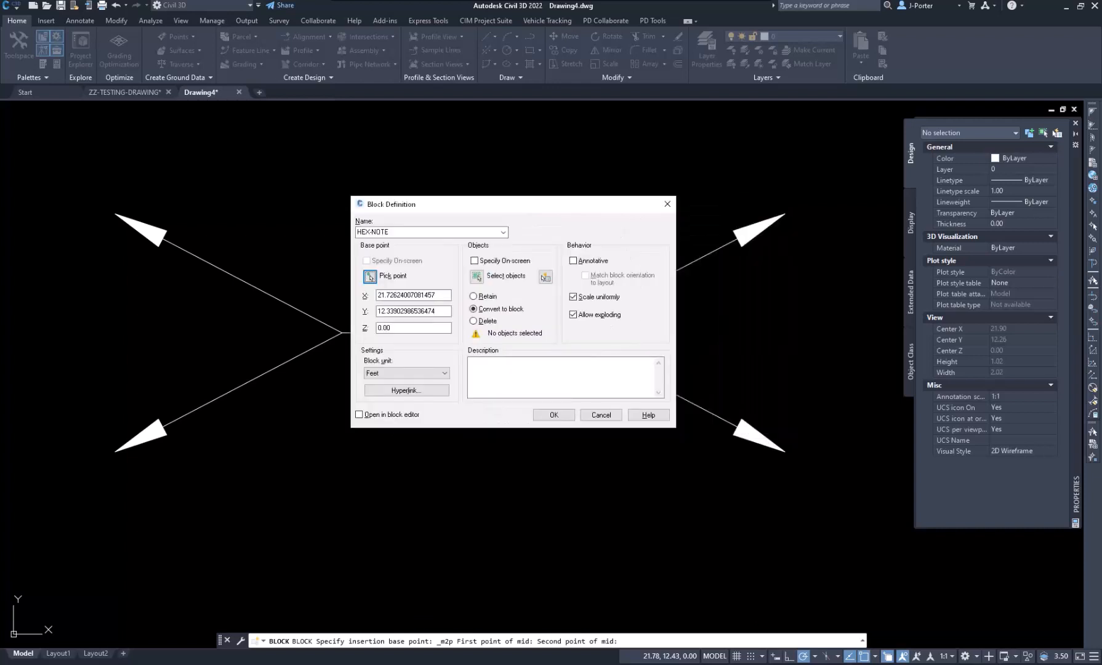
click(478, 276)
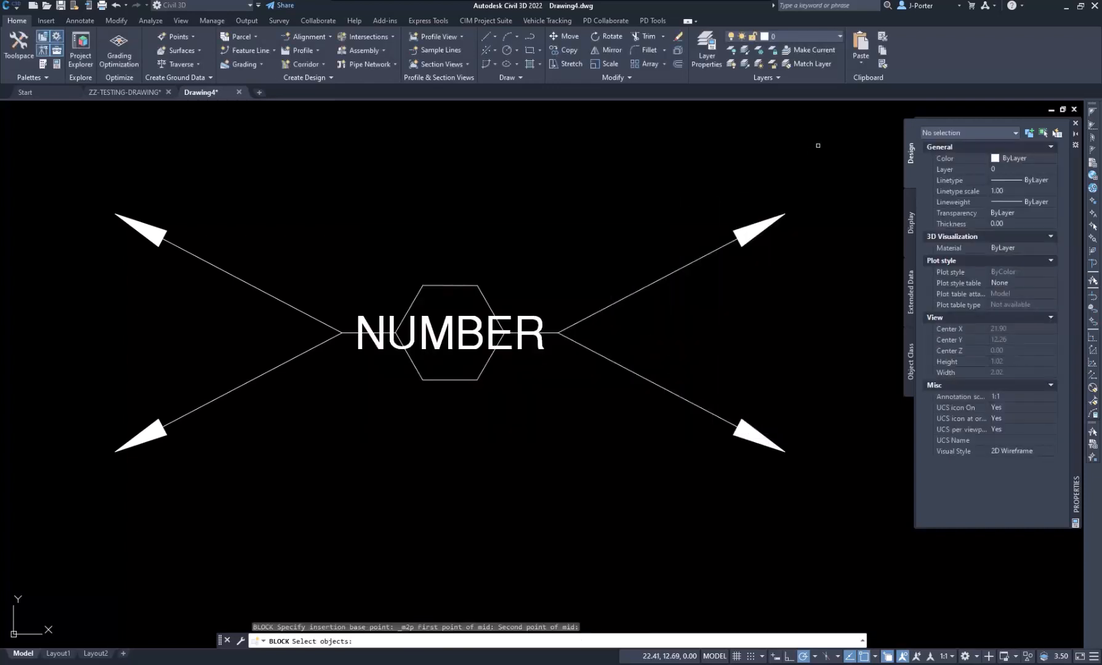
click(824, 139)
click(63, 545)
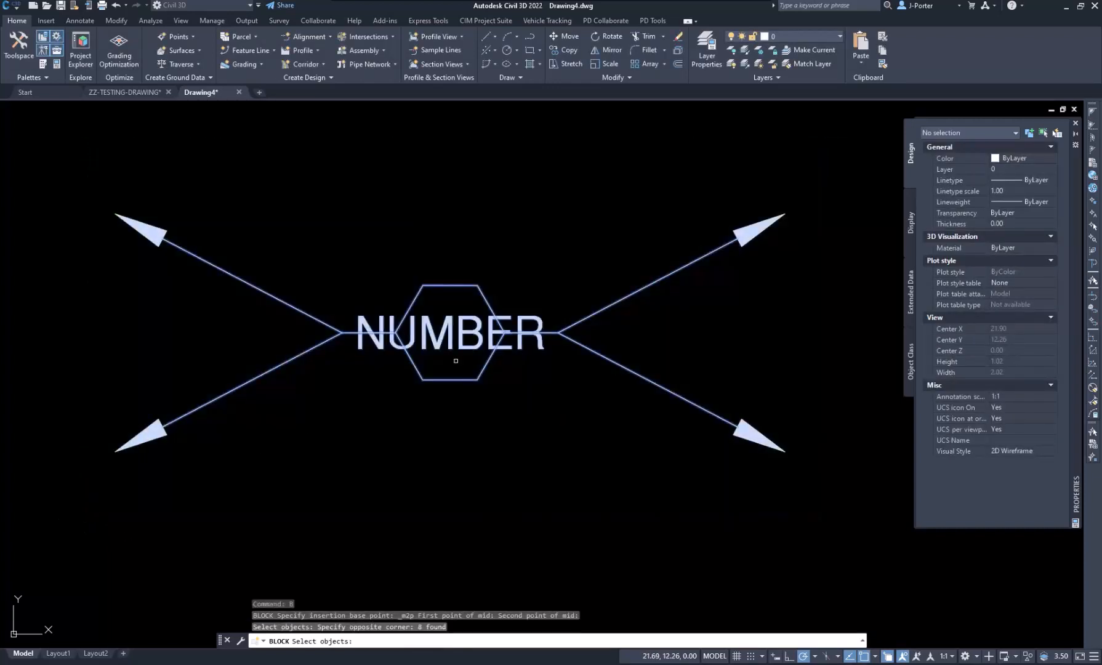
key(Return)
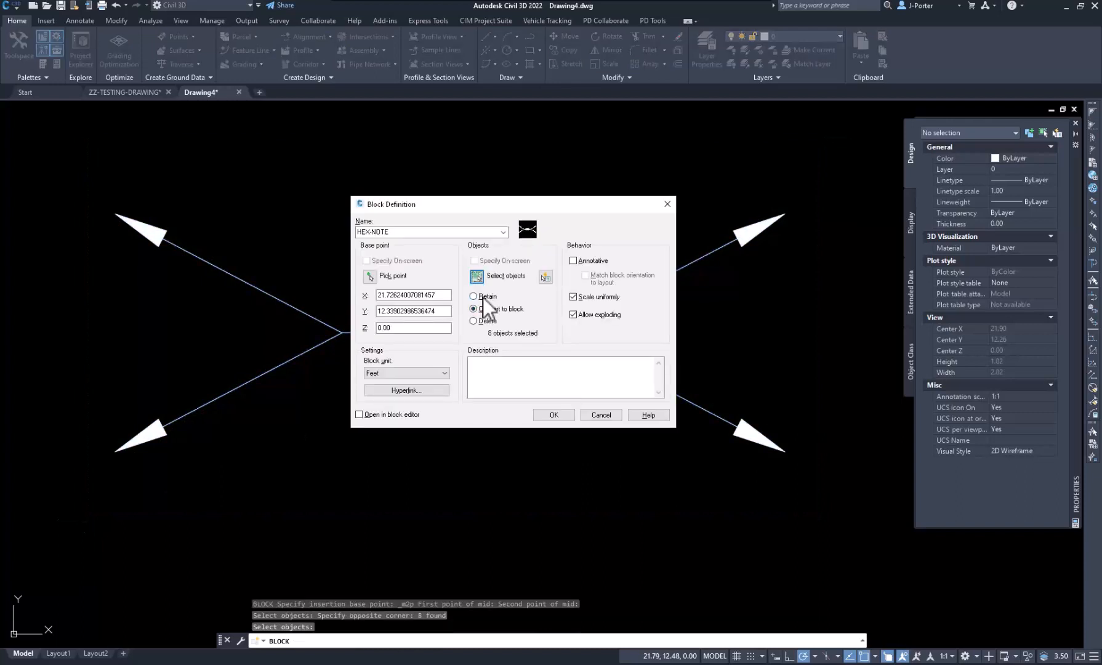
Create the block as annotative with its objects converted to a block, accepting # as the attribute value
click(486, 311)
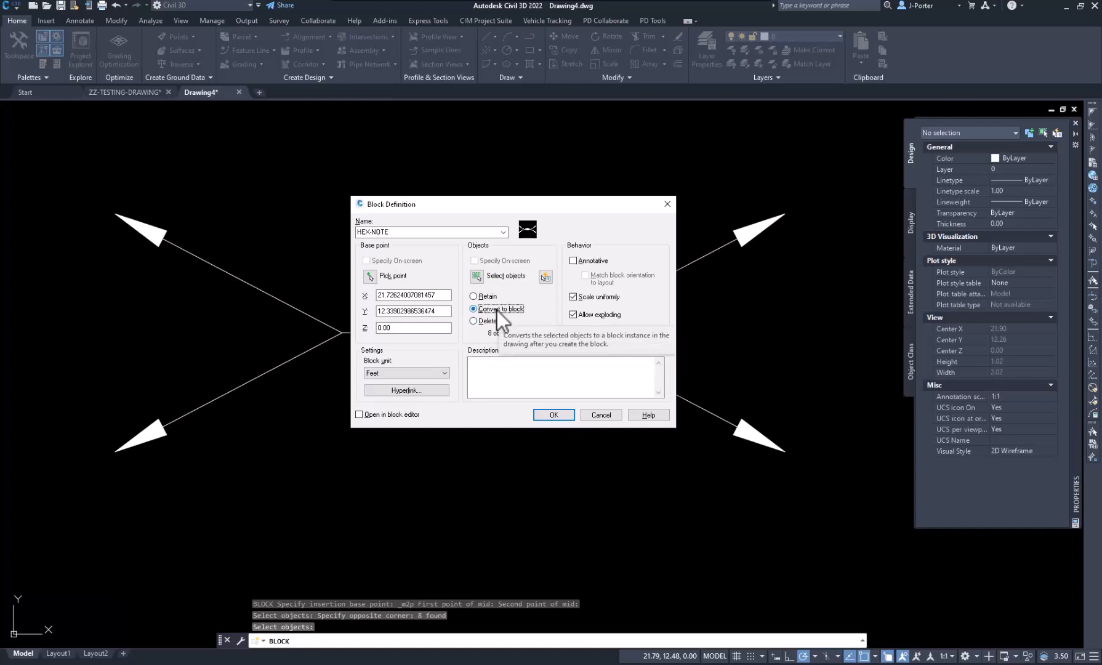
click(573, 260)
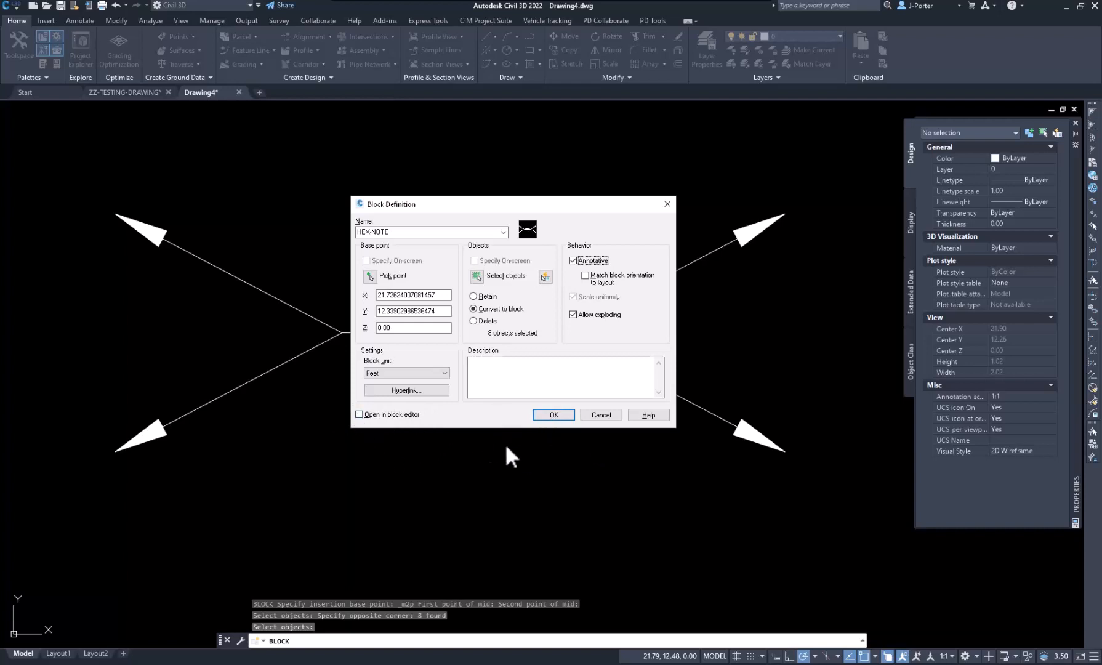
click(555, 414)
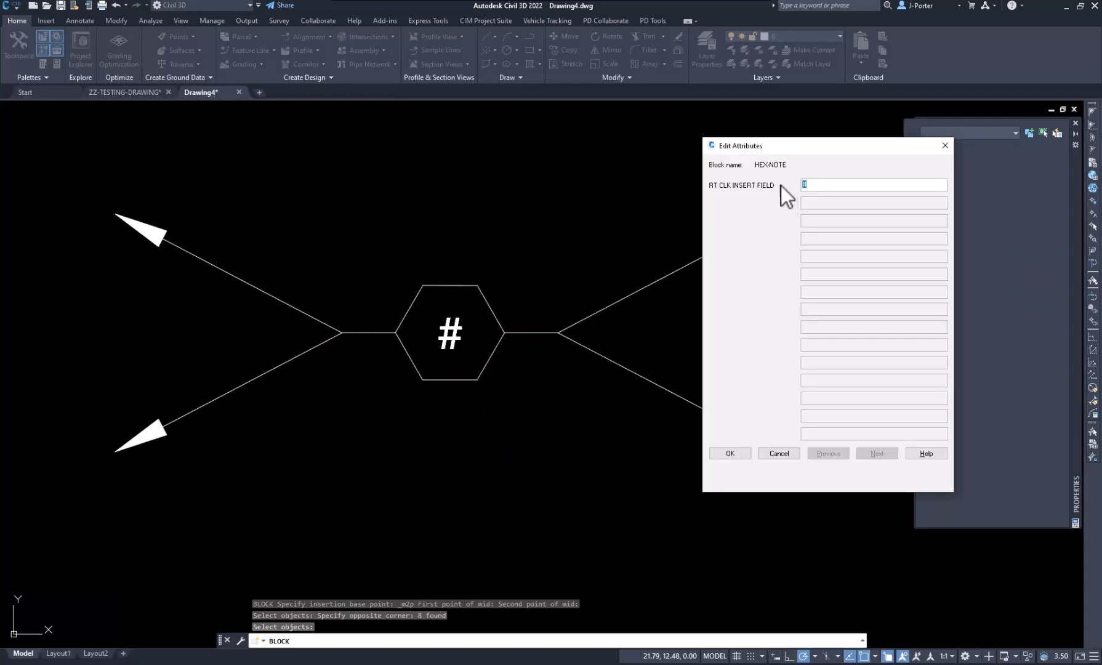
click(734, 457)
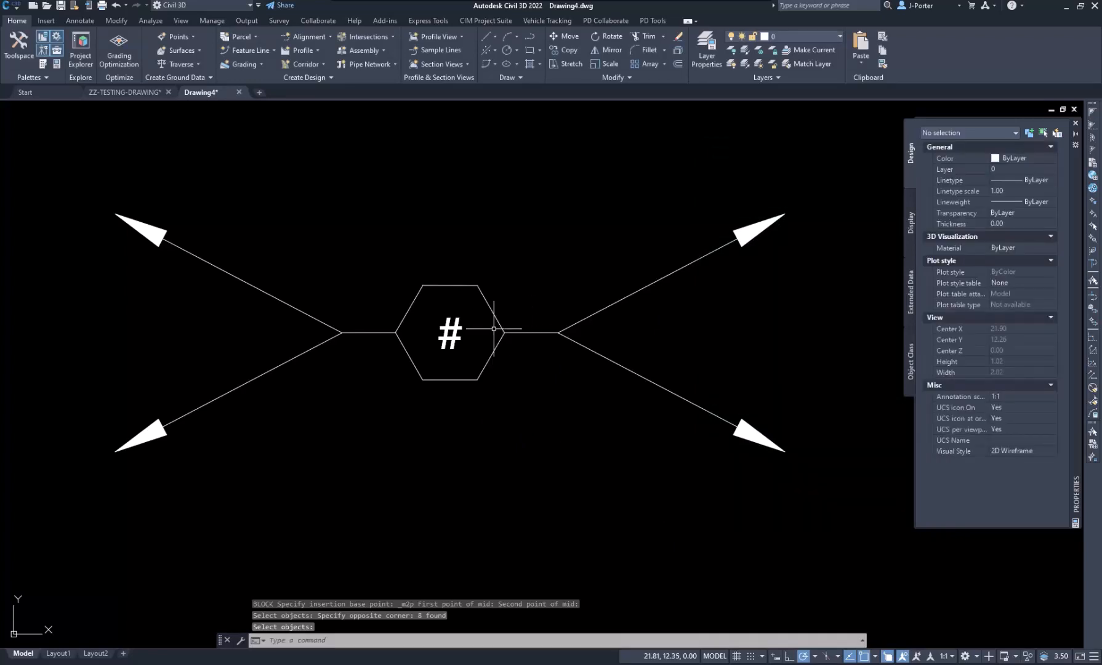
Open the HEX-NOTE block in the Block Editor with the whole symbol in view
middle_drag(474, 398, 495, 375)
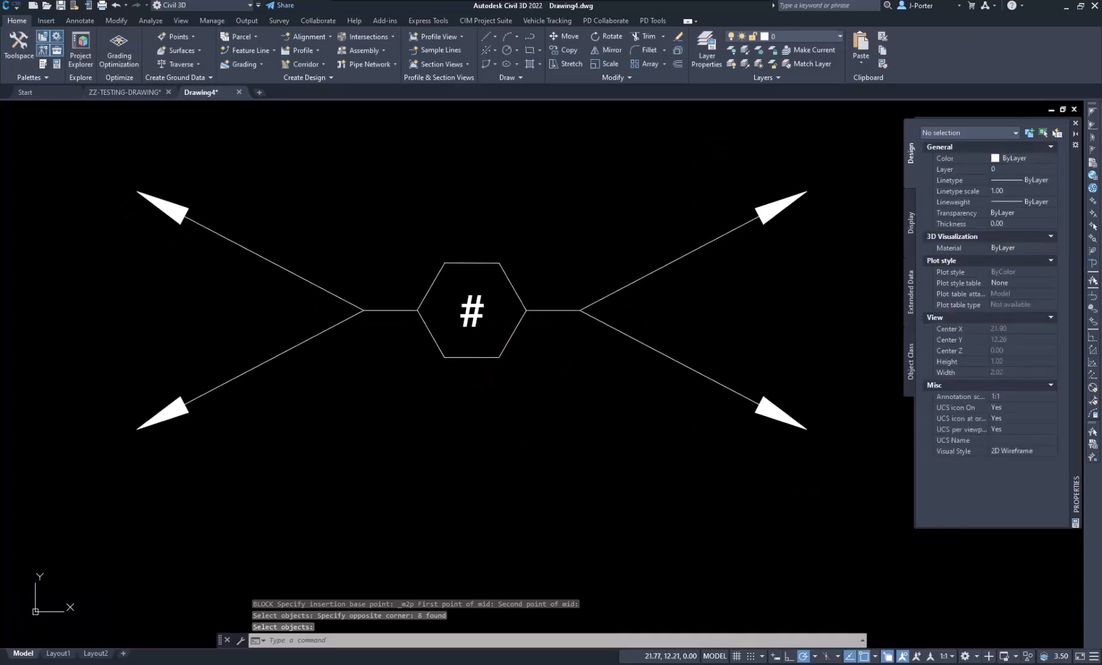
click(568, 302)
click(547, 335)
right_click(555, 275)
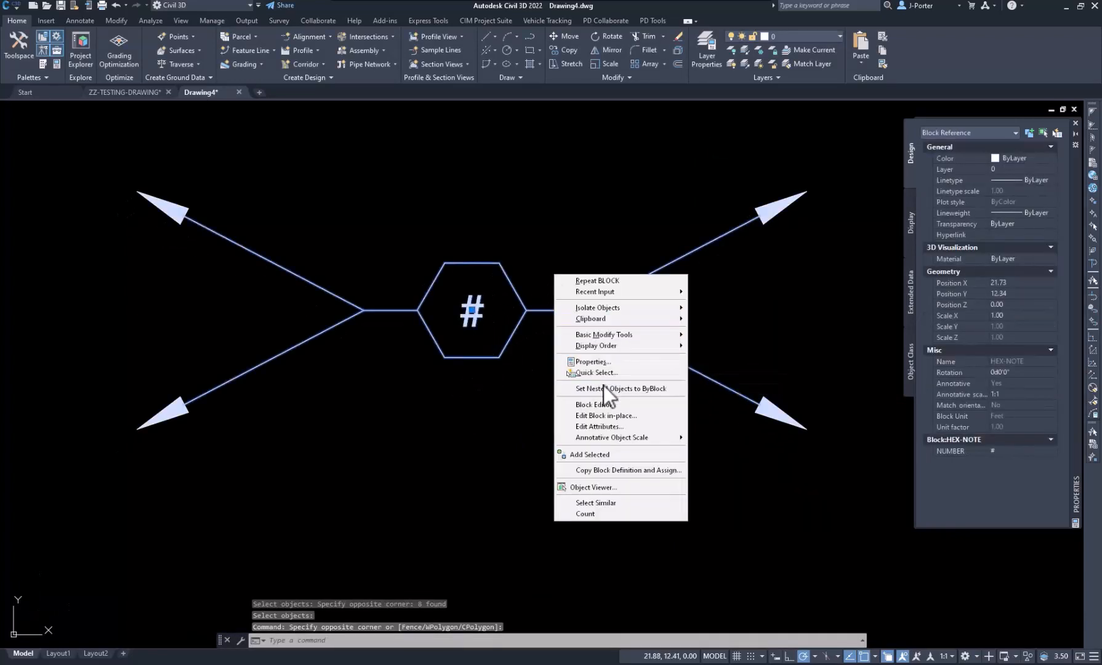
click(602, 404)
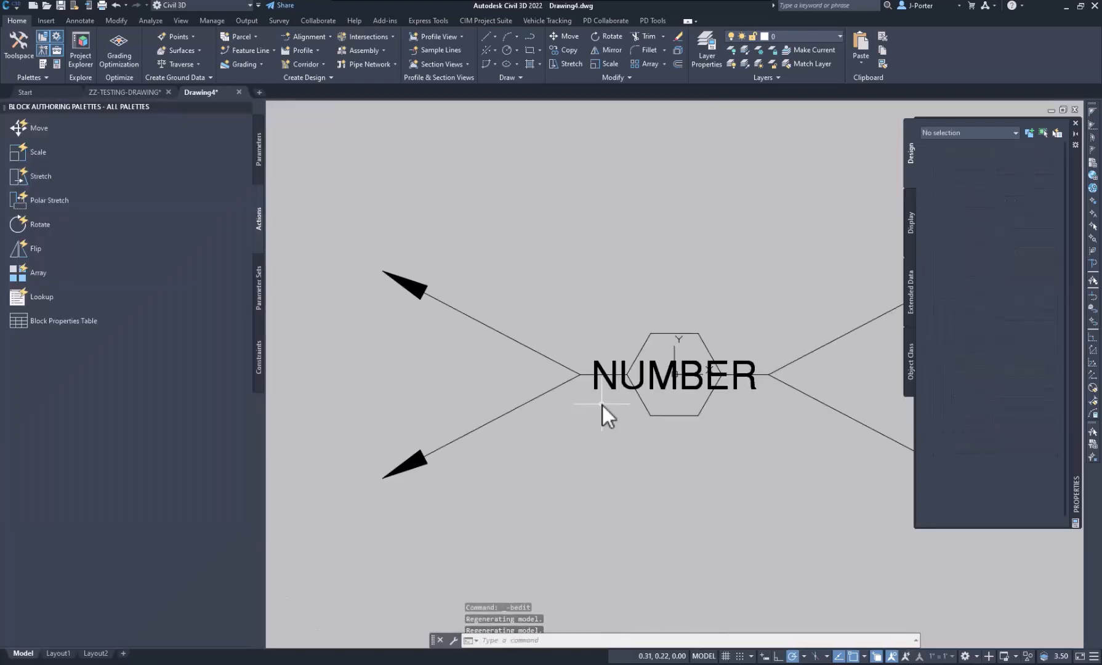
scroll(701, 455, down, 3)
middle_drag(700, 455, 657, 445)
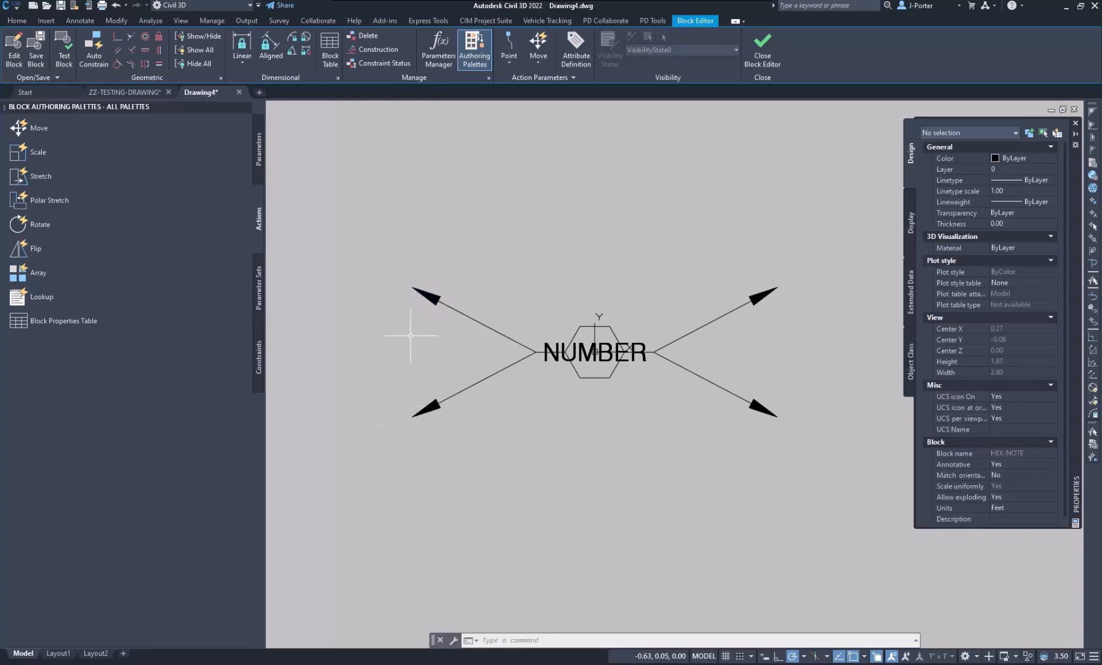
Show the block authoring parameters in a floating palette beside the symbol, enlarged so that every parameter type is listed
click(259, 149)
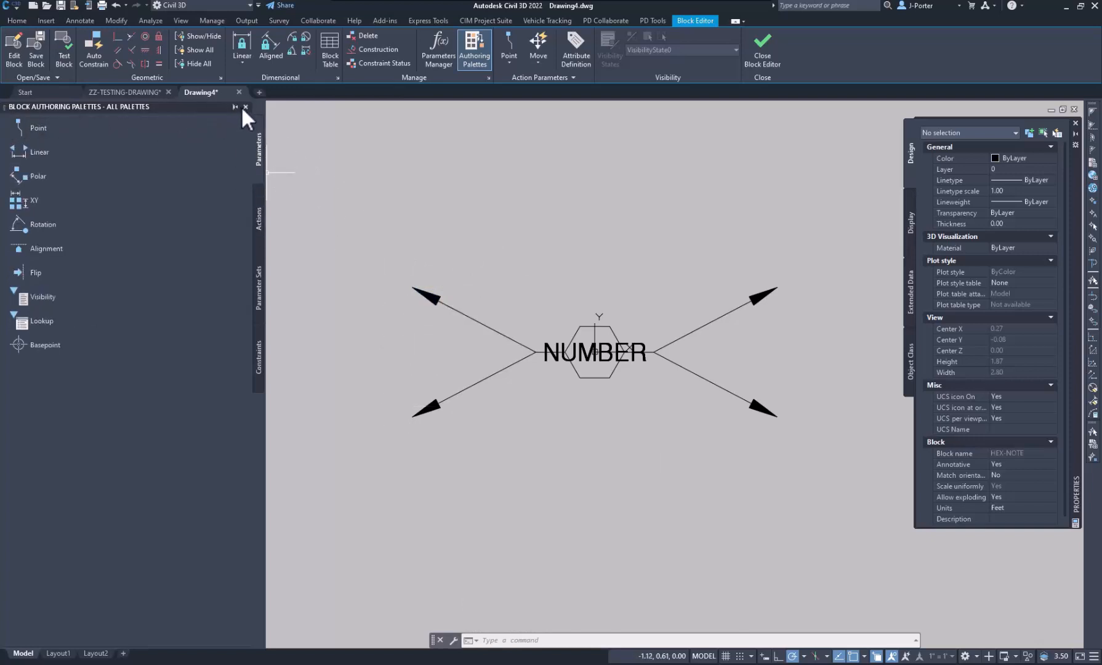
click(245, 106)
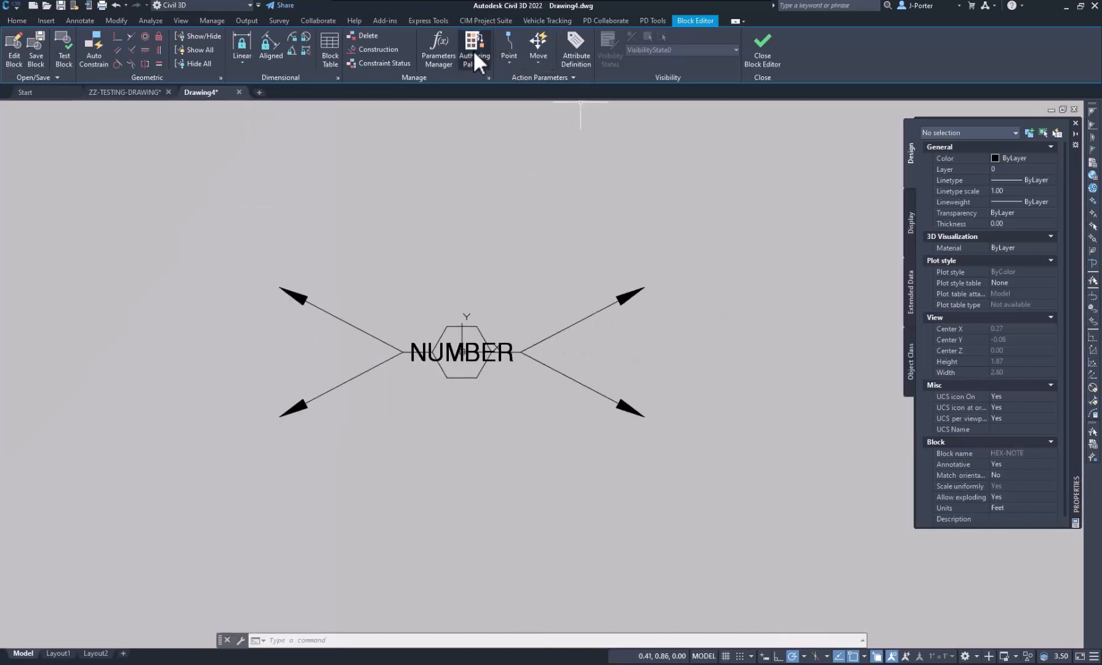
click(472, 49)
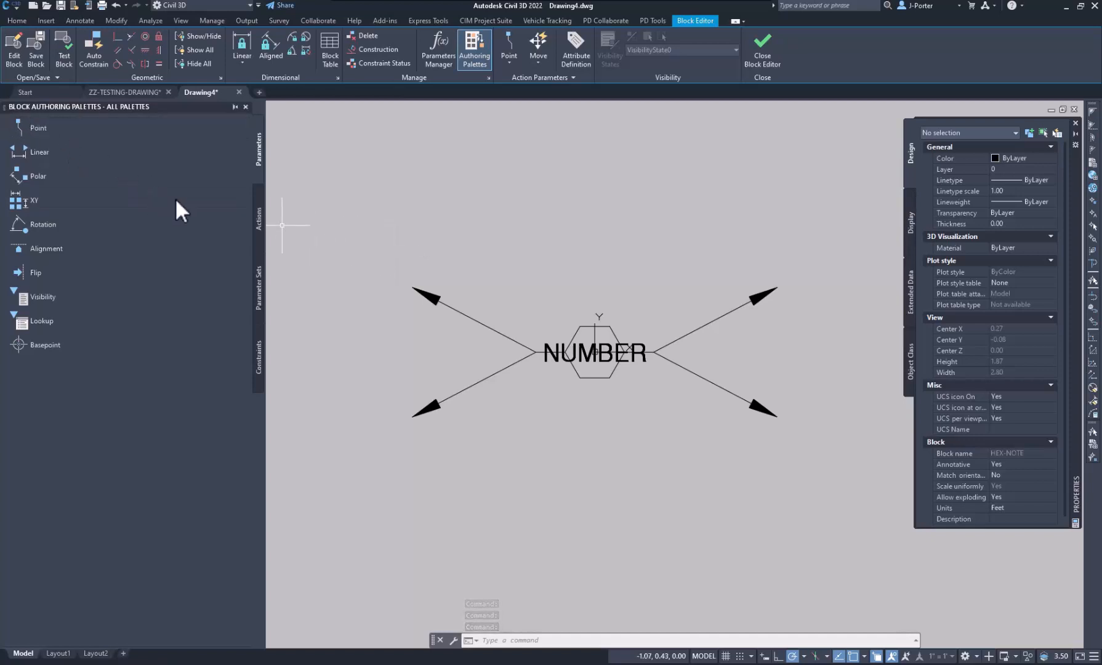
double_click(126, 108)
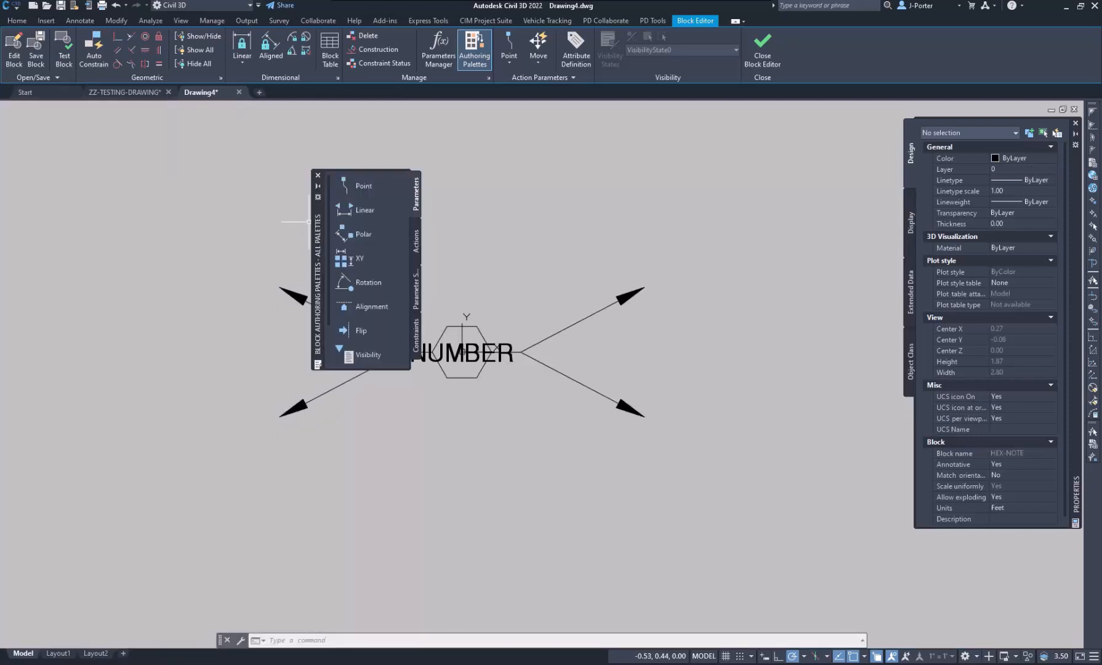
mouse_move(322, 218)
mouse_down()
mouse_move(191, 199)
mouse_move(110, 170)
mouse_up()
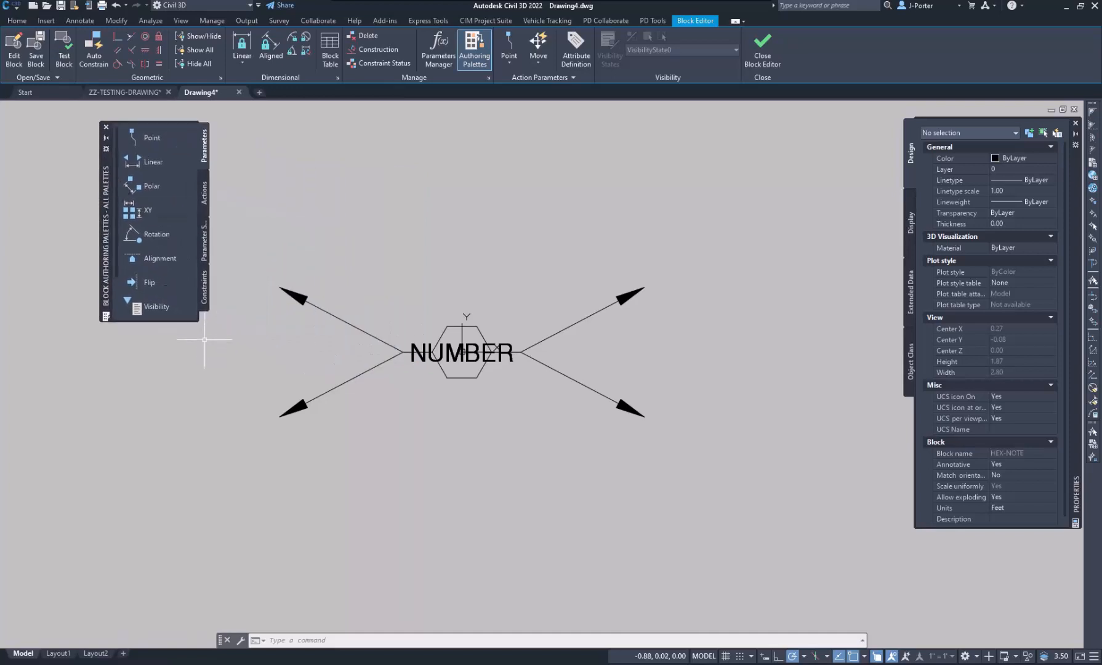
mouse_move(198, 318)
mouse_down()
mouse_move(221, 401)
mouse_move(223, 474)
mouse_up()
middle_drag(386, 295, 438, 275)
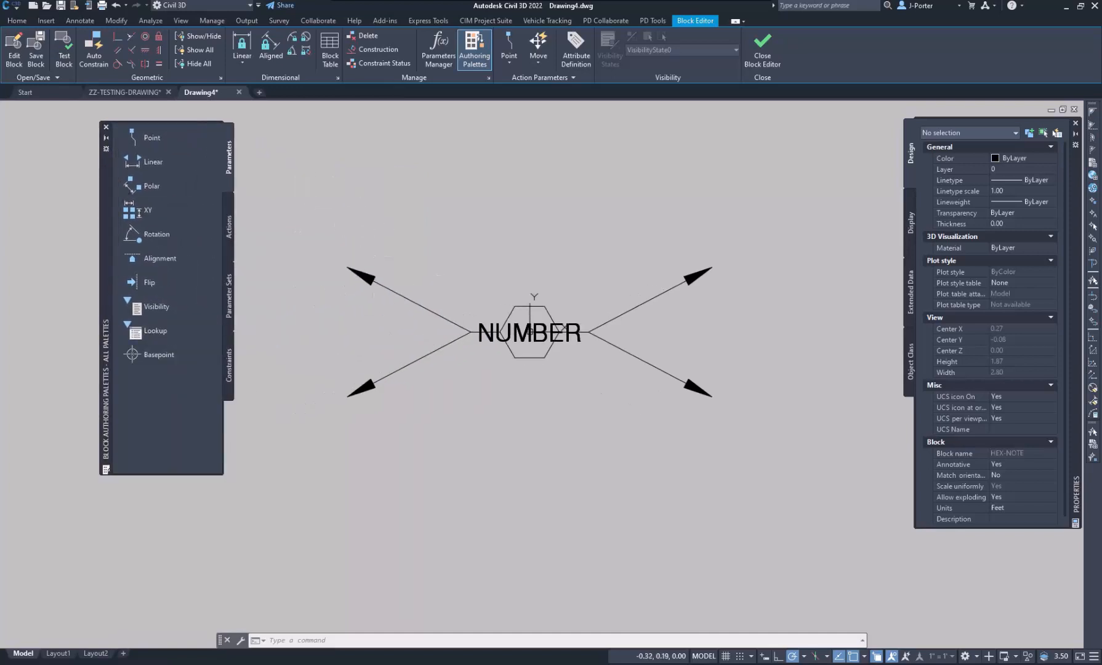
Add a Point parameter at the tip of the upper-left arrow, with its label placed above the arrow
click(139, 137)
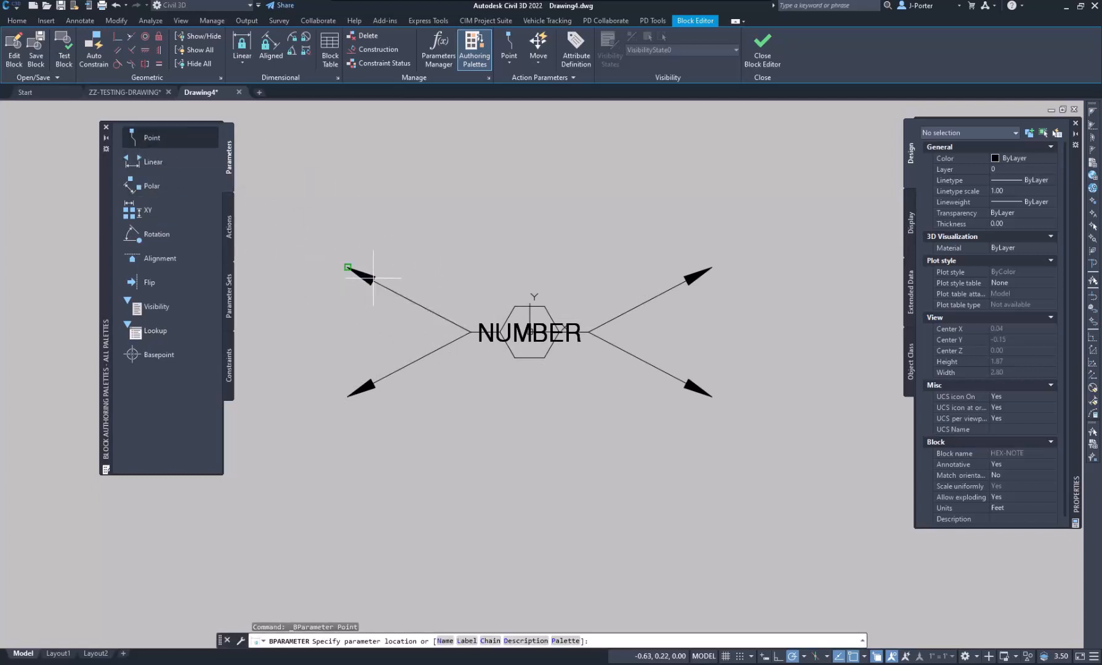
click(346, 267)
click(326, 178)
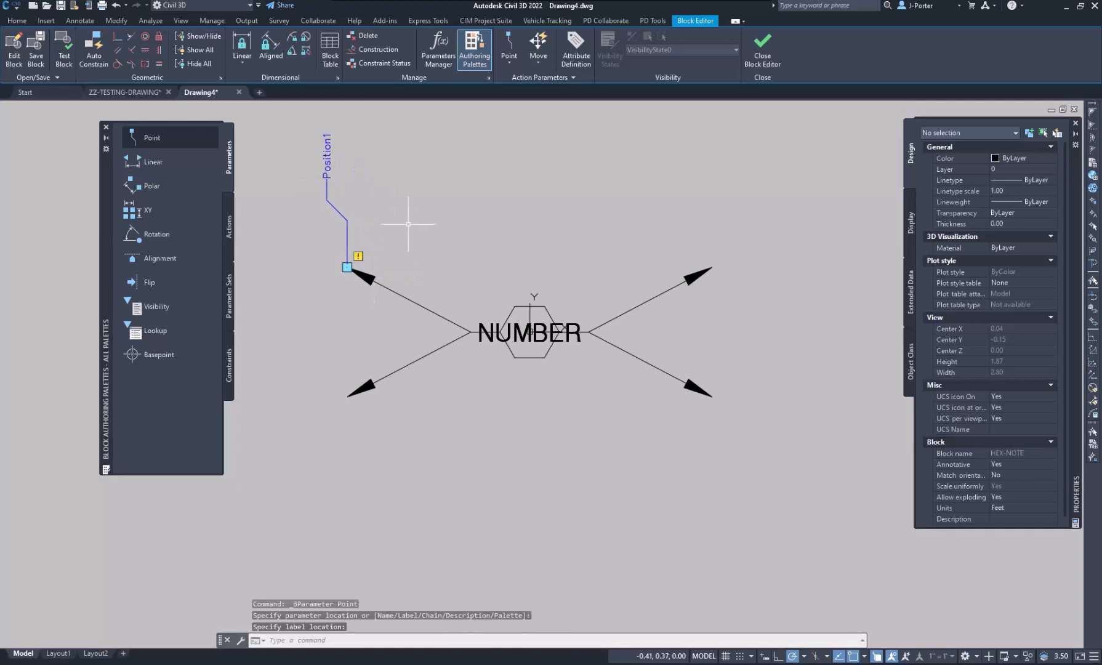
Add a Point parameter at the tip of the upper-right arrow, with its label placed above the arrow
click(151, 137)
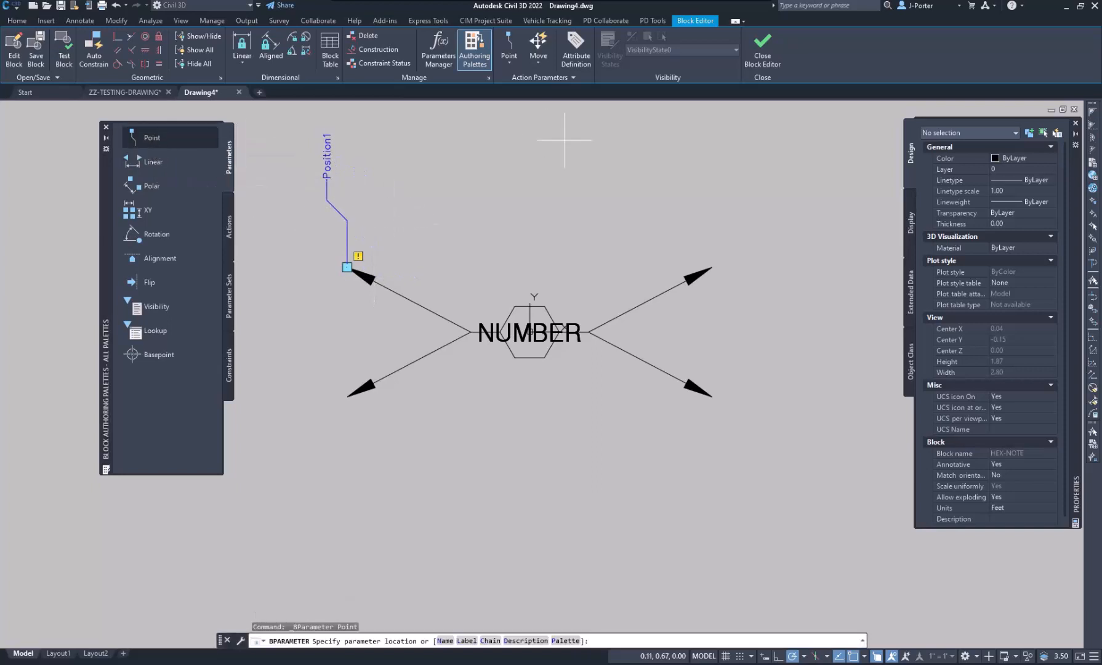
click(689, 276)
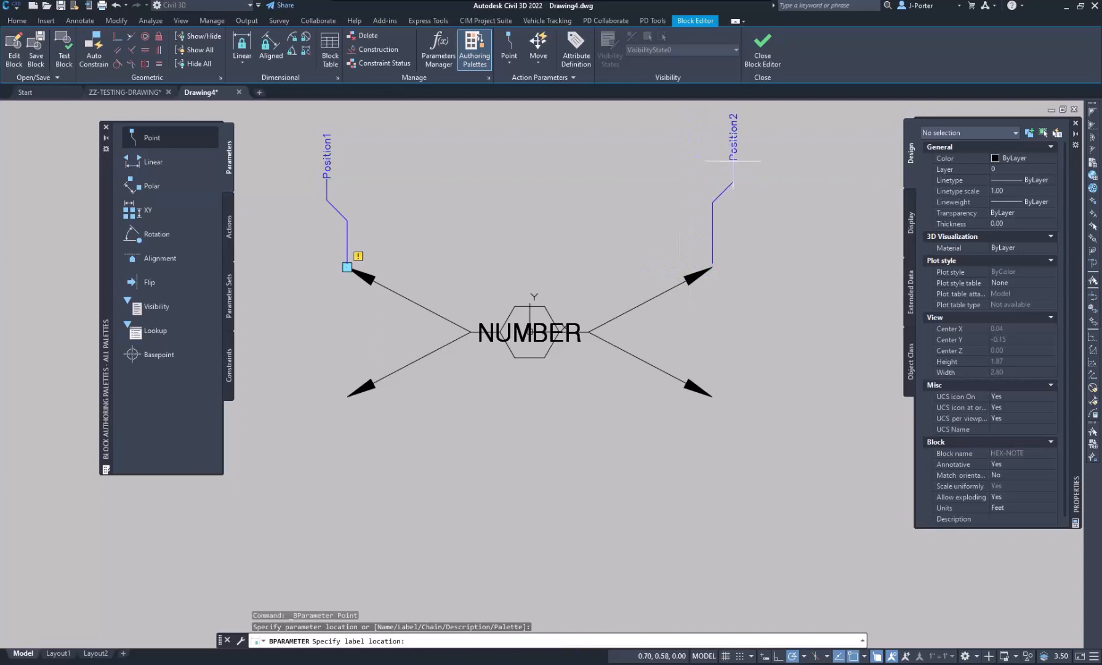
click(733, 164)
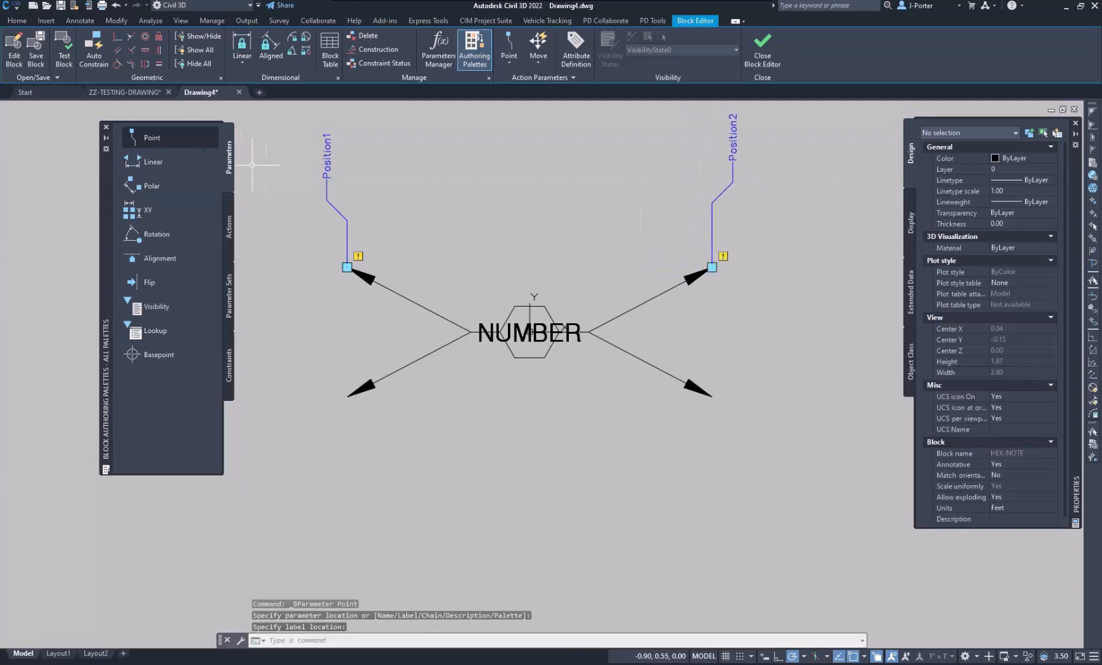
click(151, 138)
click(388, 382)
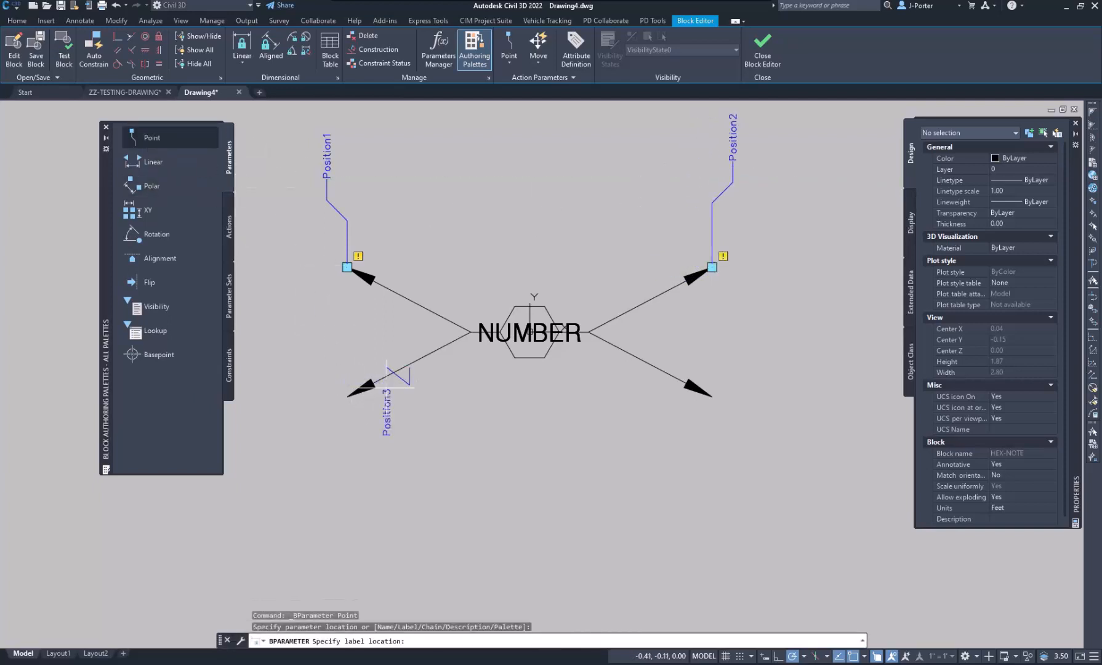
key(Escape)
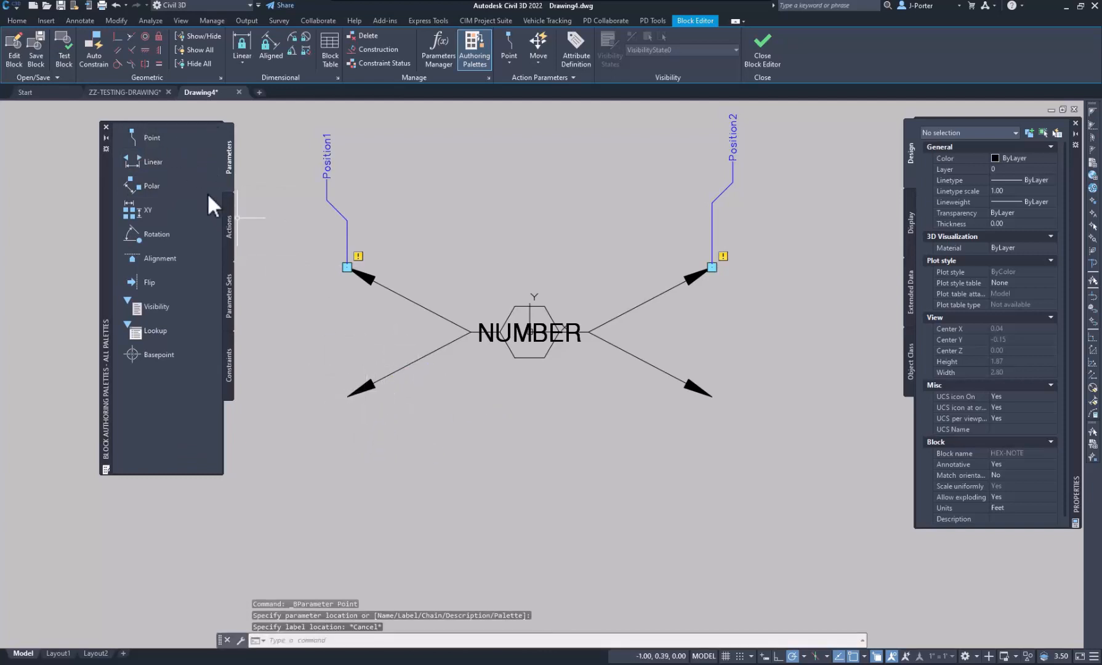
Add Point parameters at the tips of the lower-left and lower-right arrows, with their labels placed below the arrows
click(164, 141)
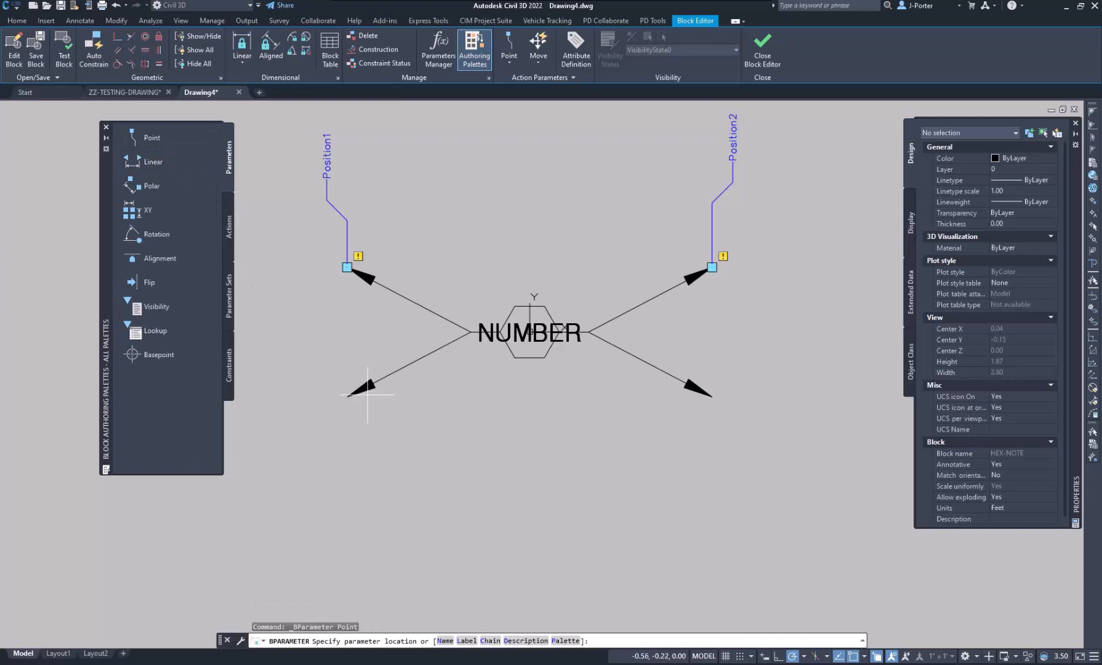
click(347, 396)
click(310, 494)
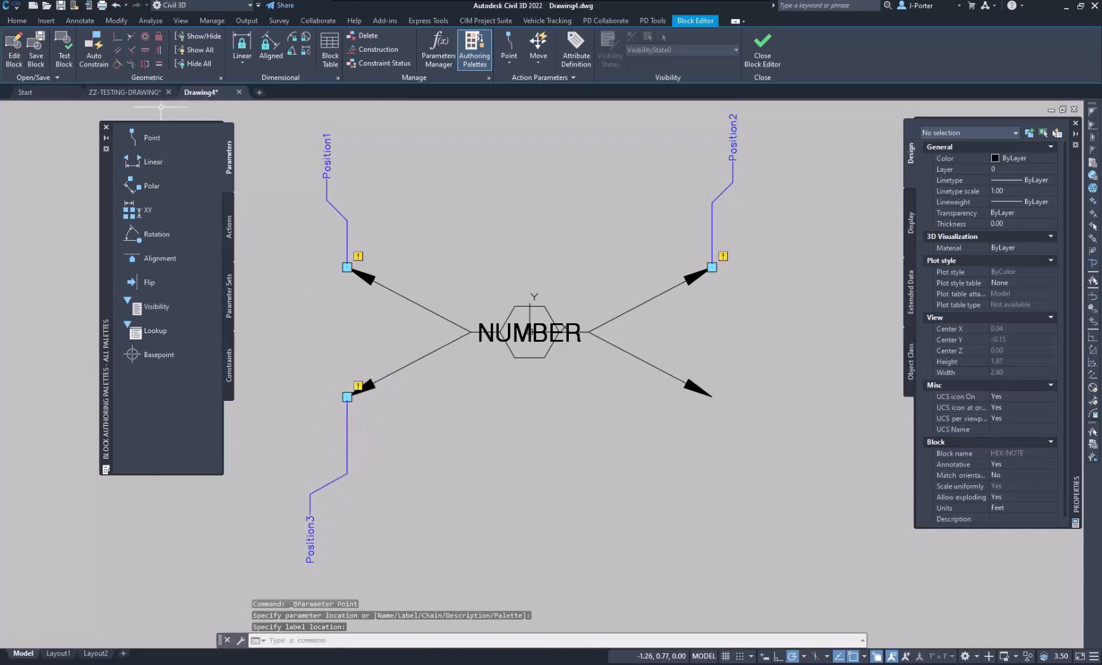
click(143, 144)
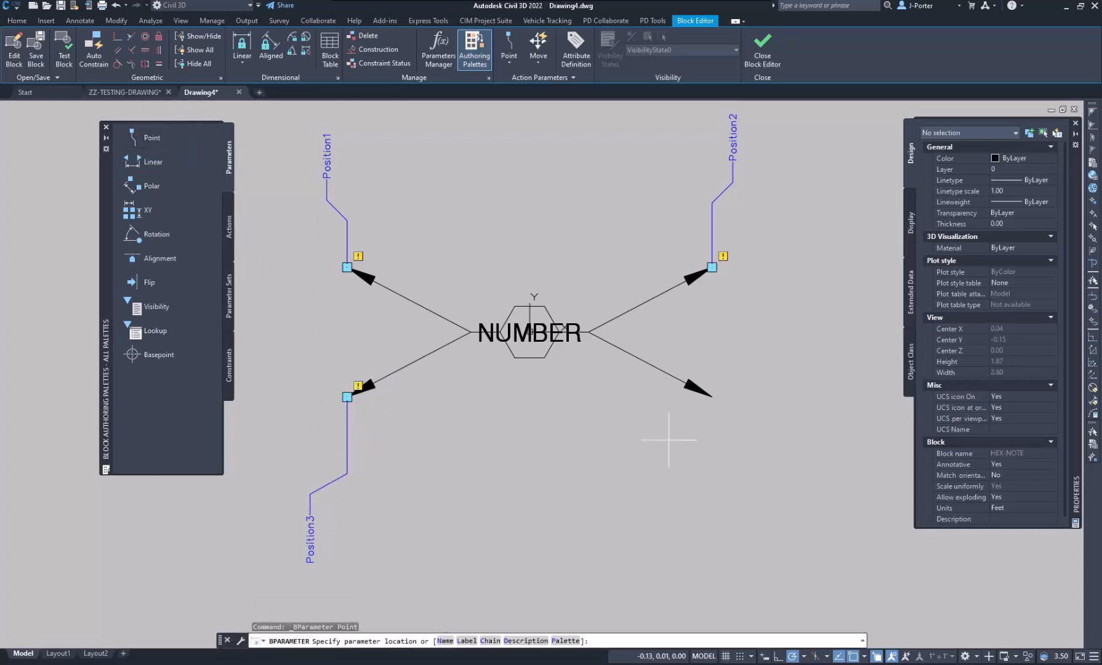
click(688, 385)
click(745, 479)
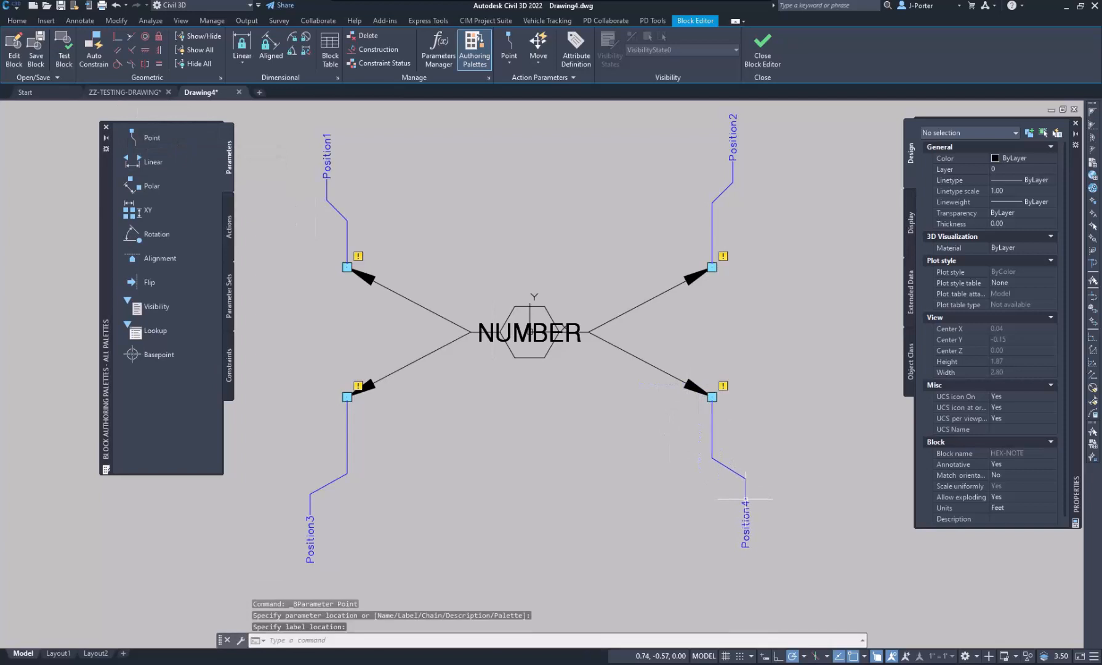
Add Point parameters where the arrows meet on each side of the hexagon, labelling the left one above and the right one below
click(142, 143)
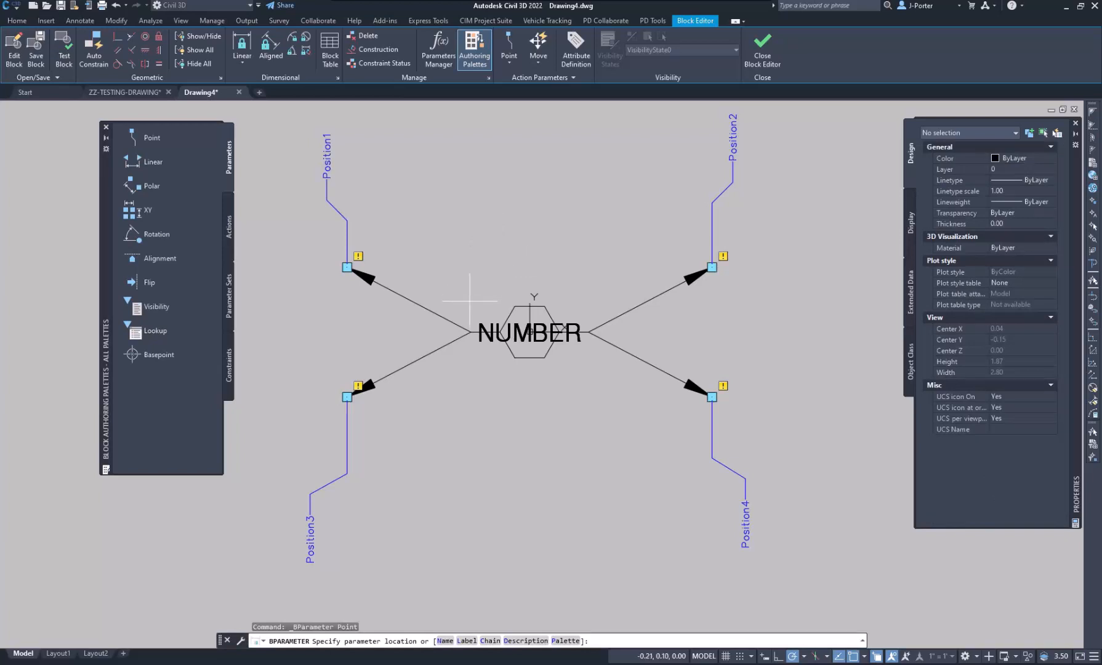
click(470, 331)
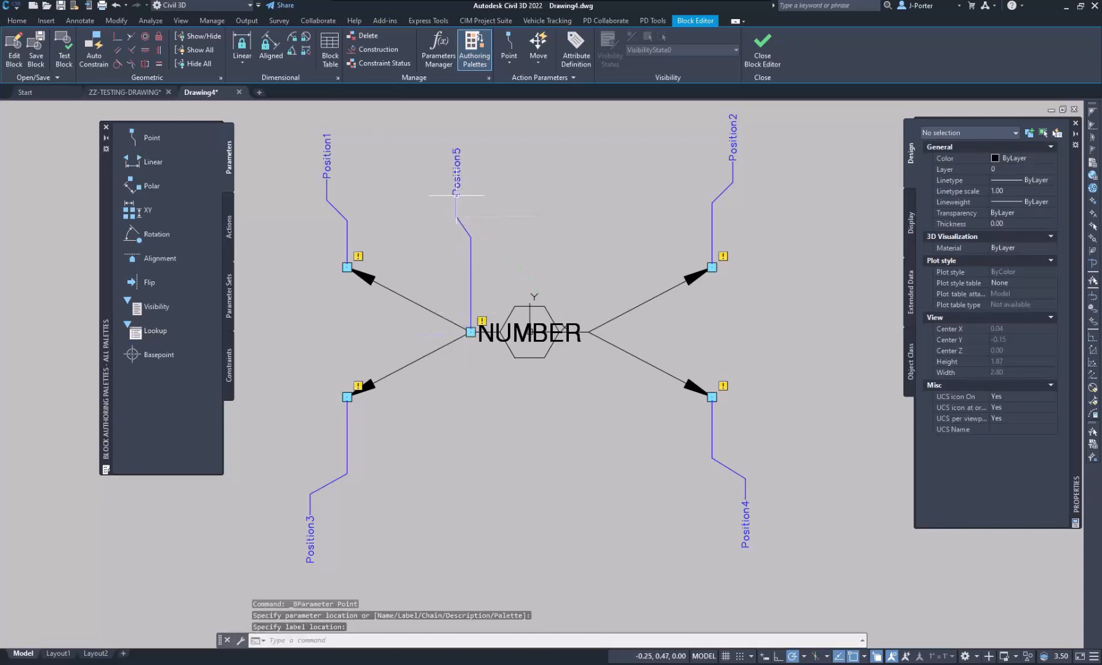
click(456, 195)
key(Return)
click(588, 332)
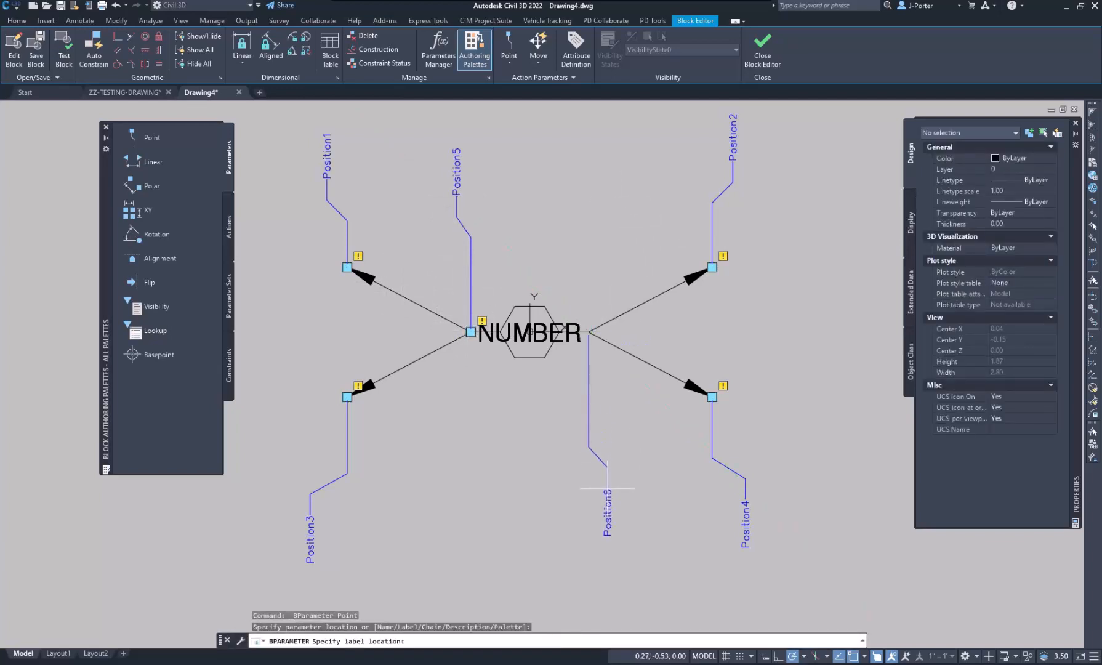
click(606, 458)
key(Escape)
key(Escape)
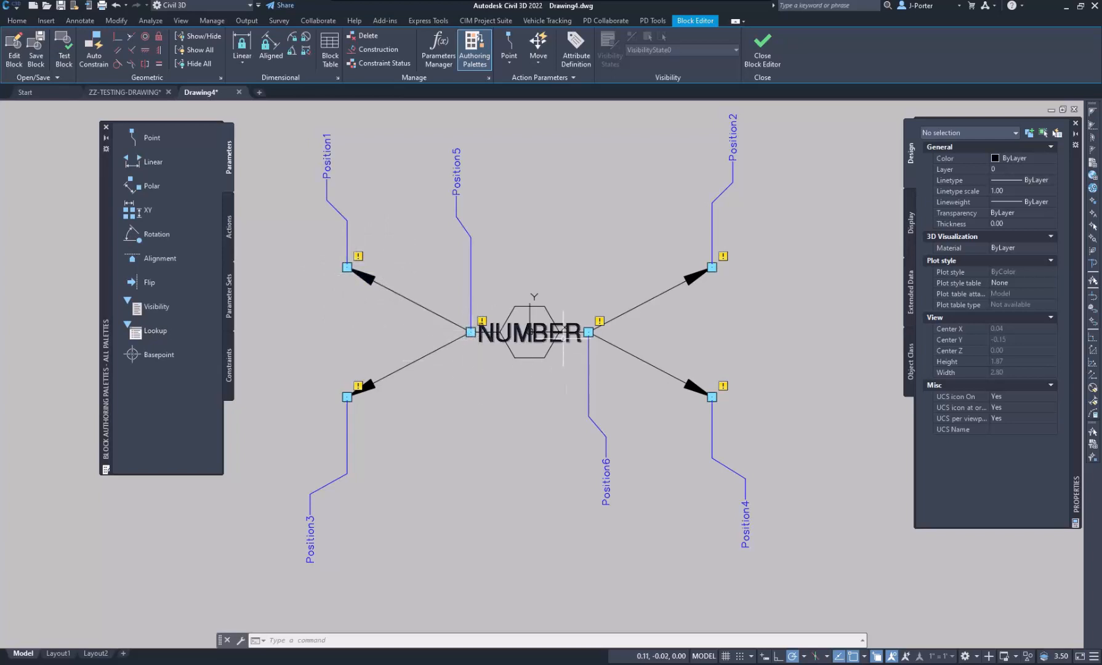
Assign a Stretch action to the upper-left arrow's Point parameter, framing the arrow tip and selecting the arrow with its parameter
scroll(564, 339, up, 4)
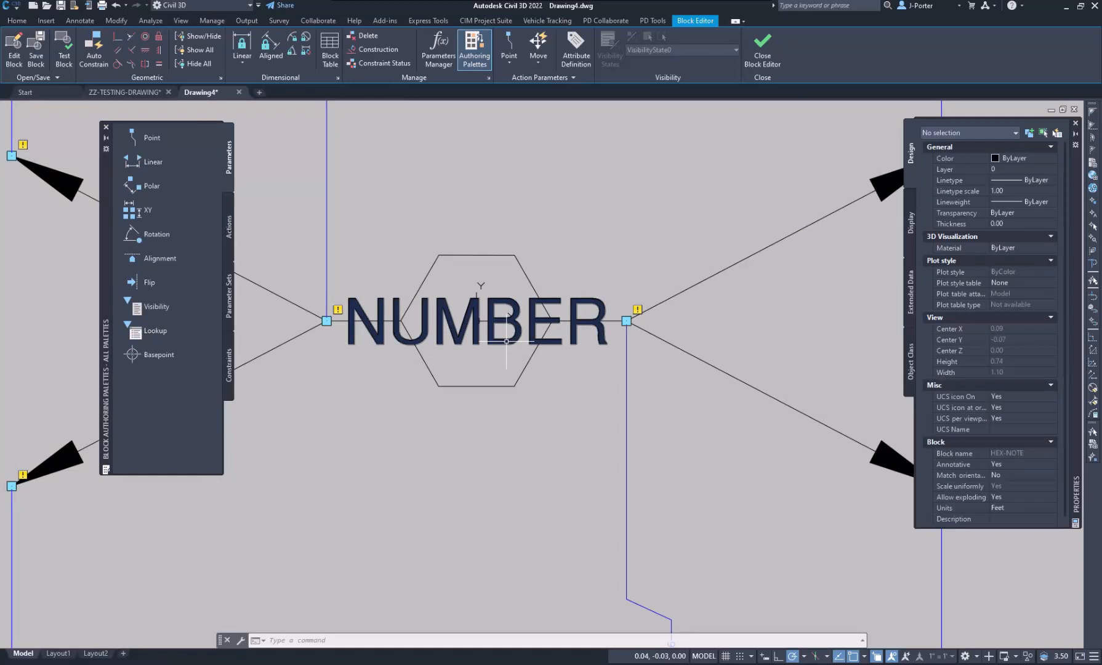
scroll(517, 340, down, 5)
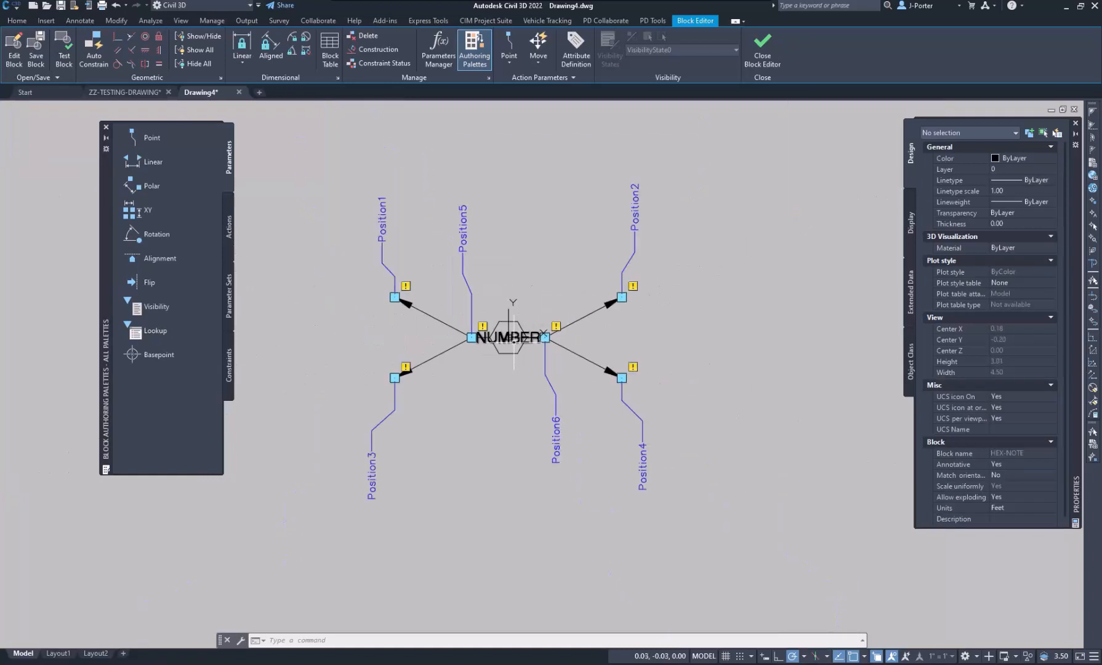
scroll(572, 345, up, 2)
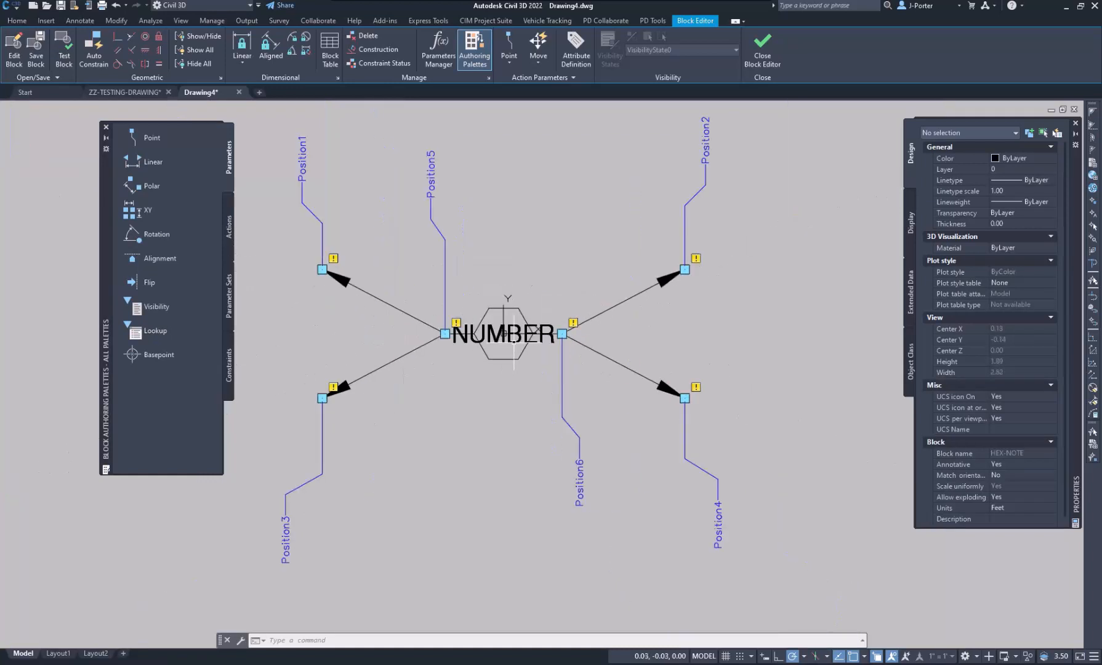
click(228, 217)
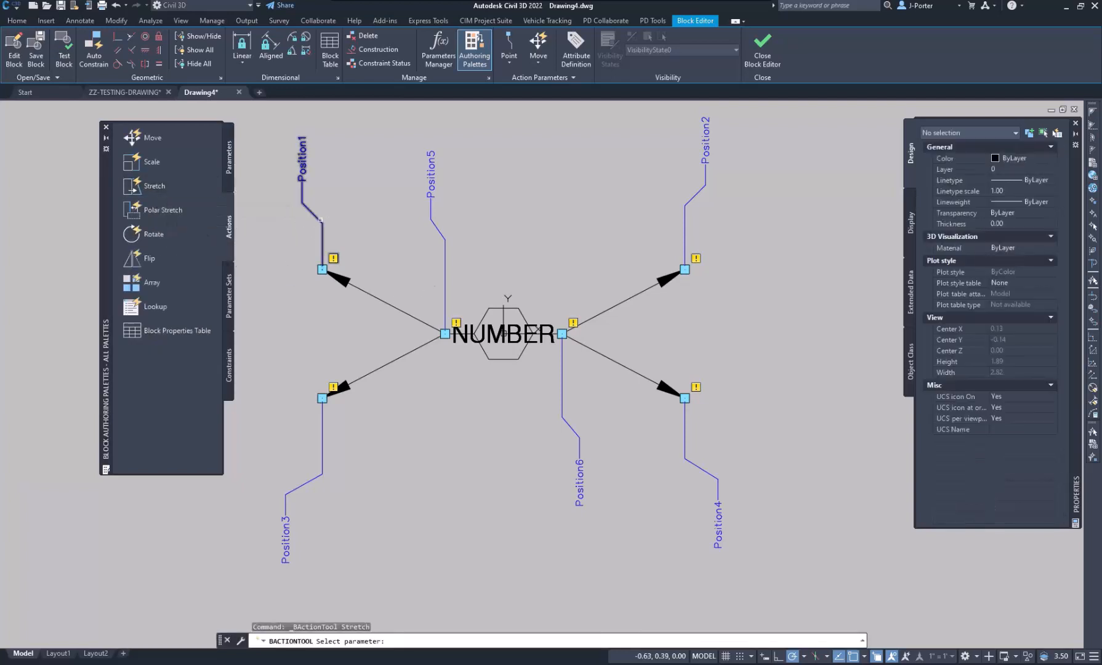
click(320, 218)
click(382, 217)
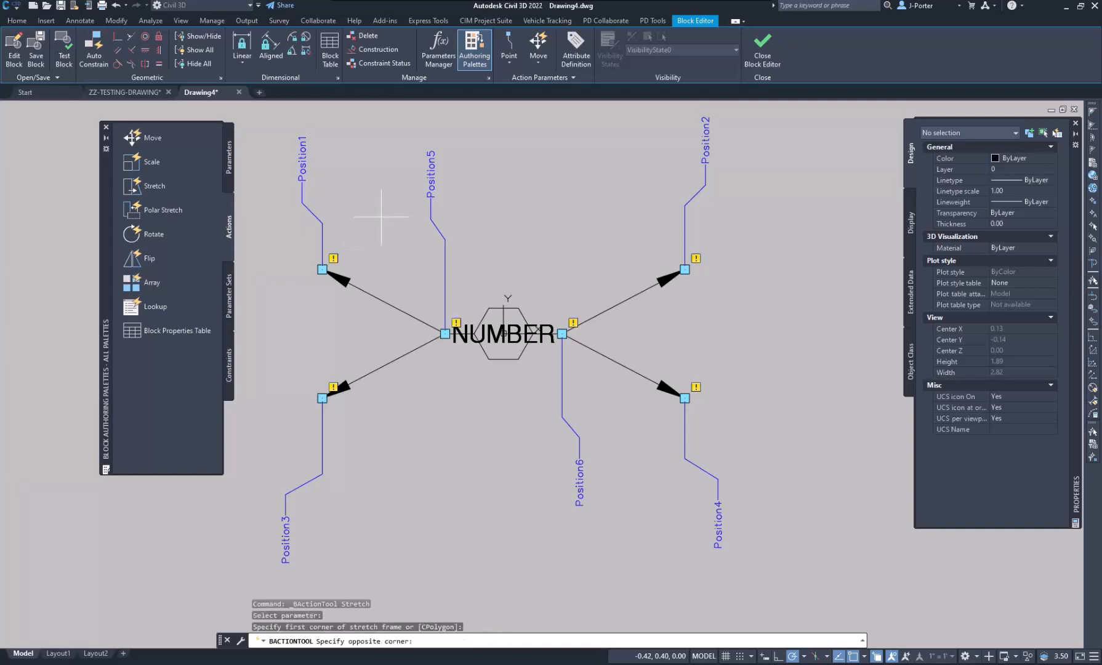
click(286, 321)
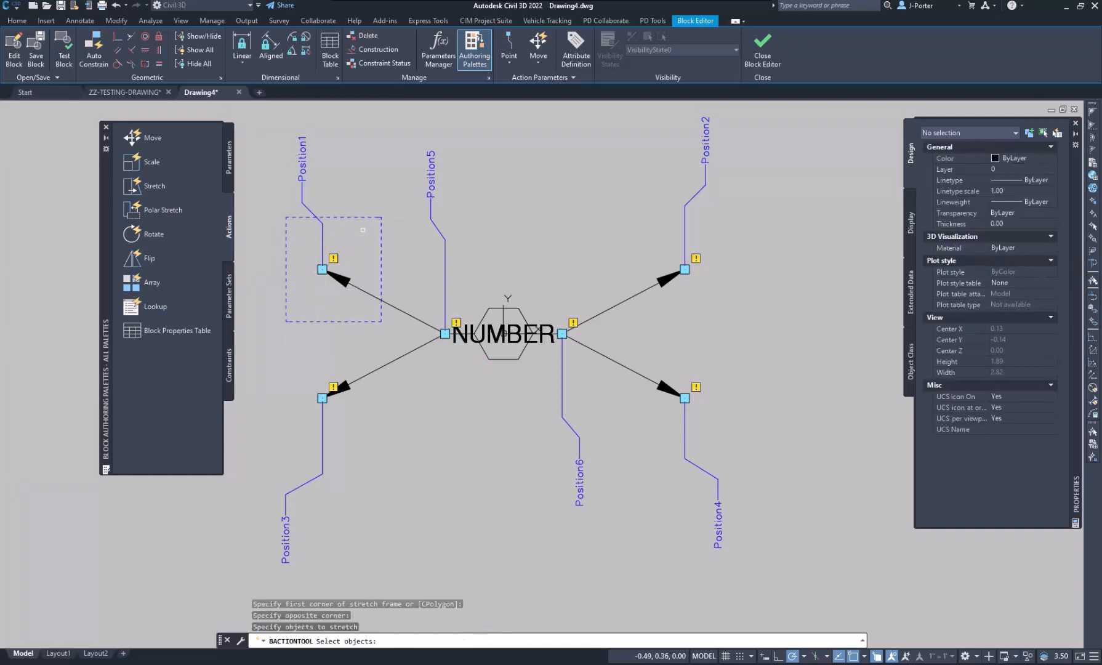
click(367, 226)
click(298, 304)
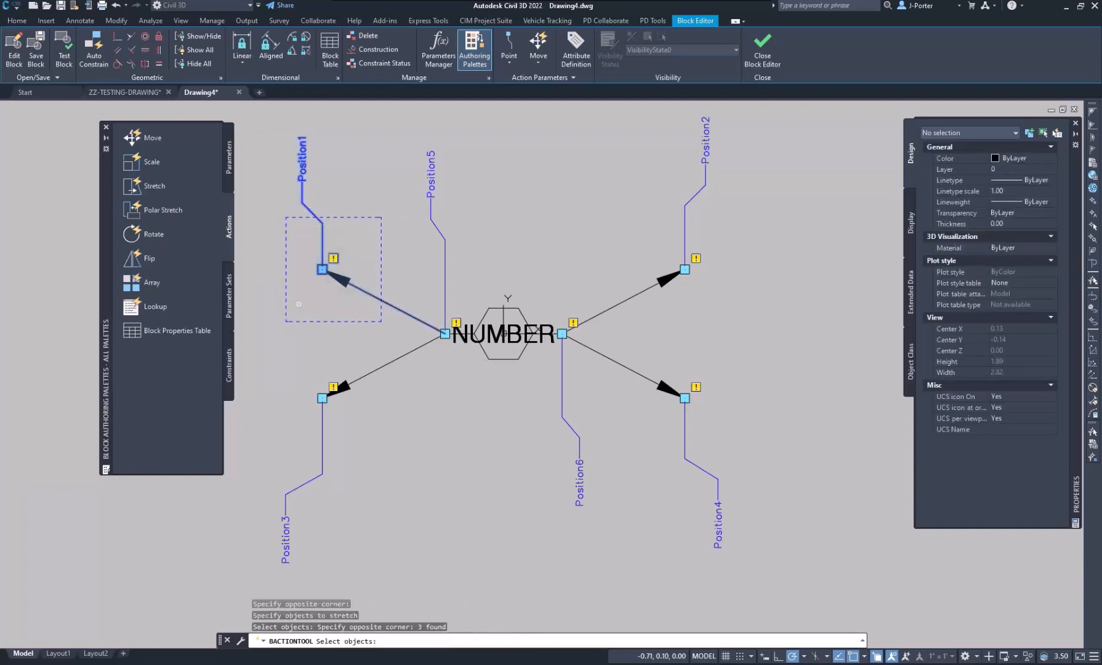
key(Return)
Assign a Stretch action to the upper-right arrow's Point parameter, framing the arrow tip and selecting the arrow with its parameter
key(Return)
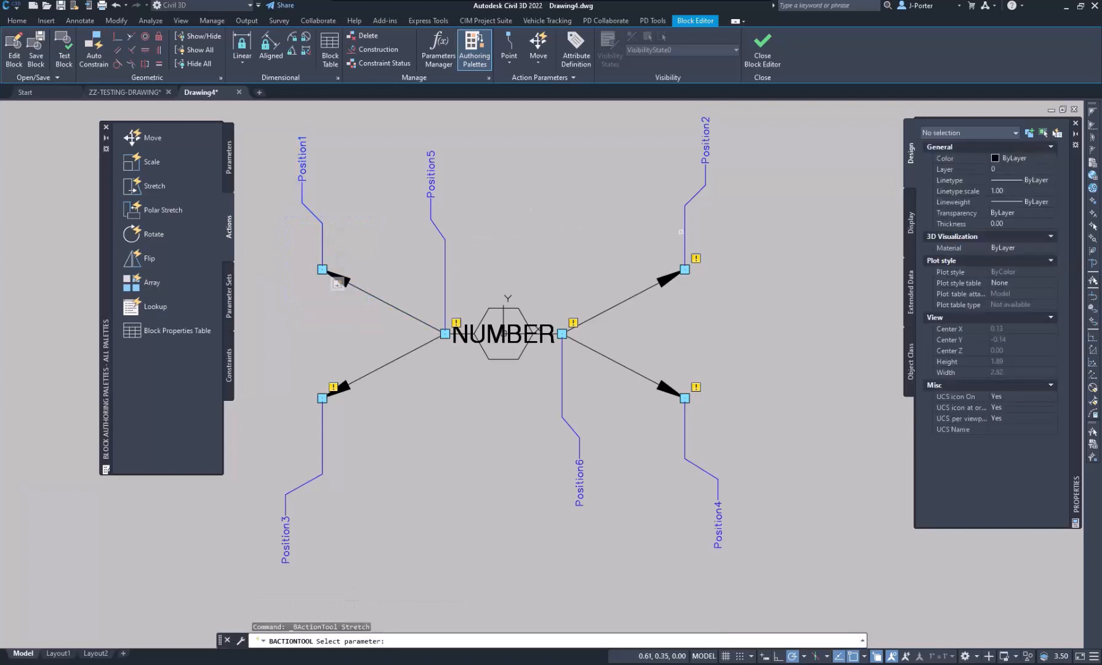
click(684, 228)
click(743, 210)
click(630, 321)
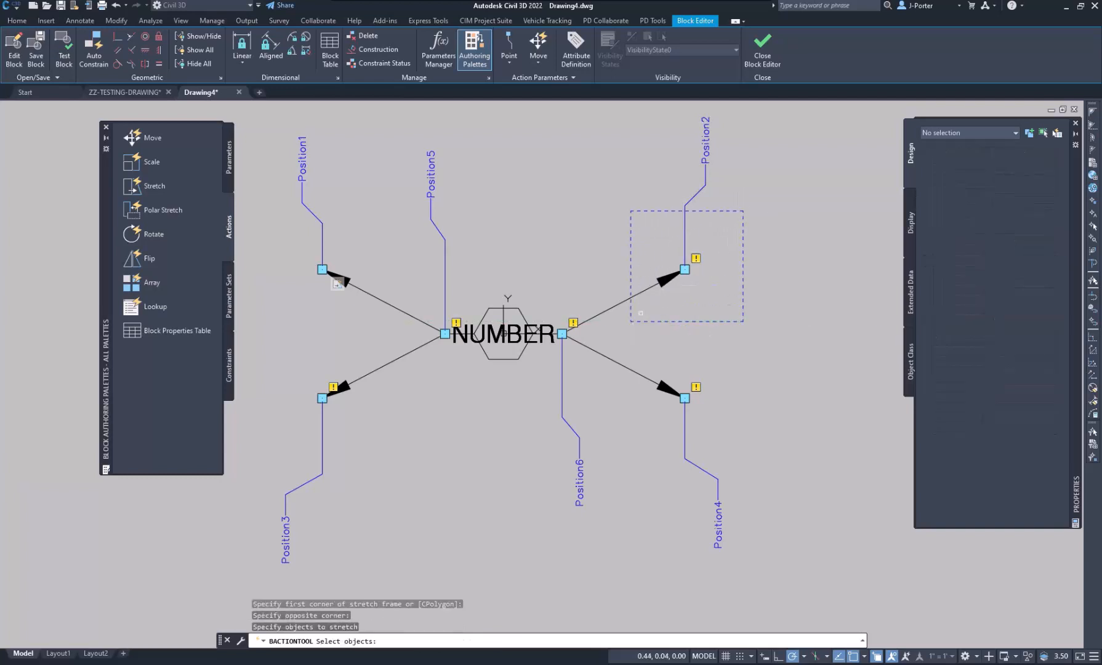
click(726, 224)
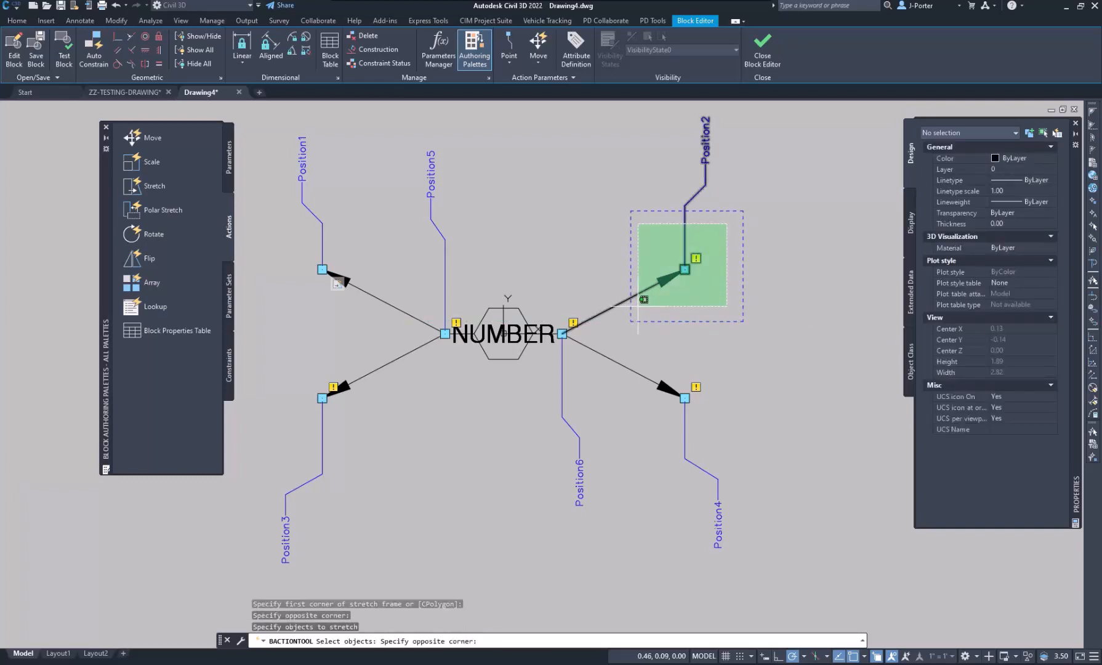
click(638, 306)
key(Return)
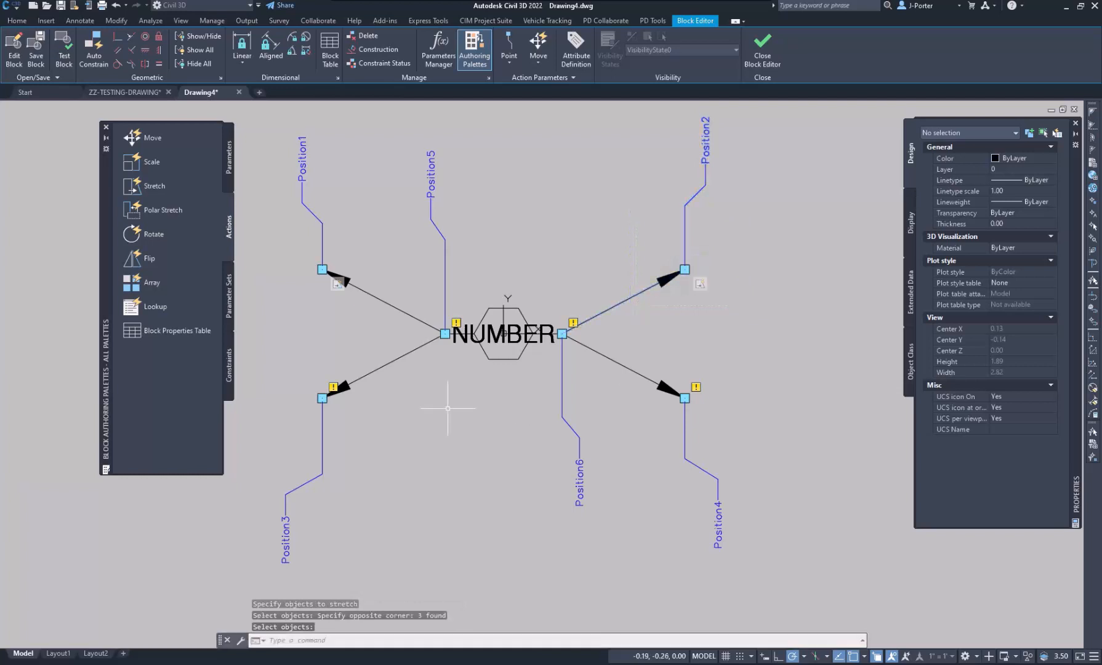
Assign a Stretch action to the lower-left arrow's Point parameter, framing the arrow tip and selecting the arrow with its parameter
key(Return)
click(321, 443)
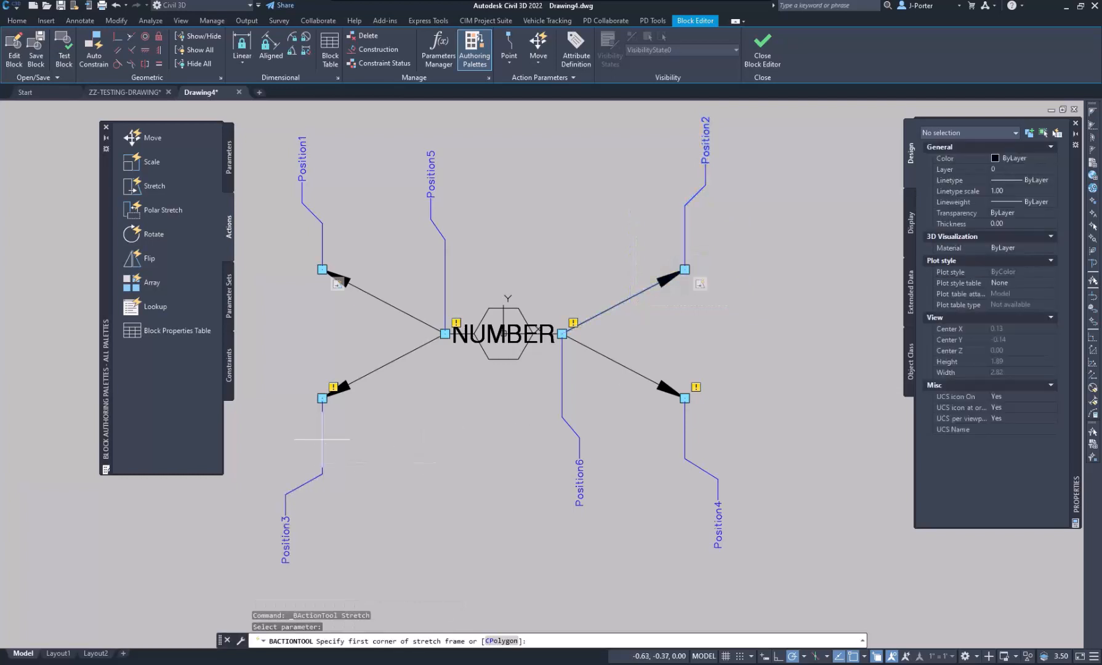
click(383, 341)
click(276, 450)
click(370, 364)
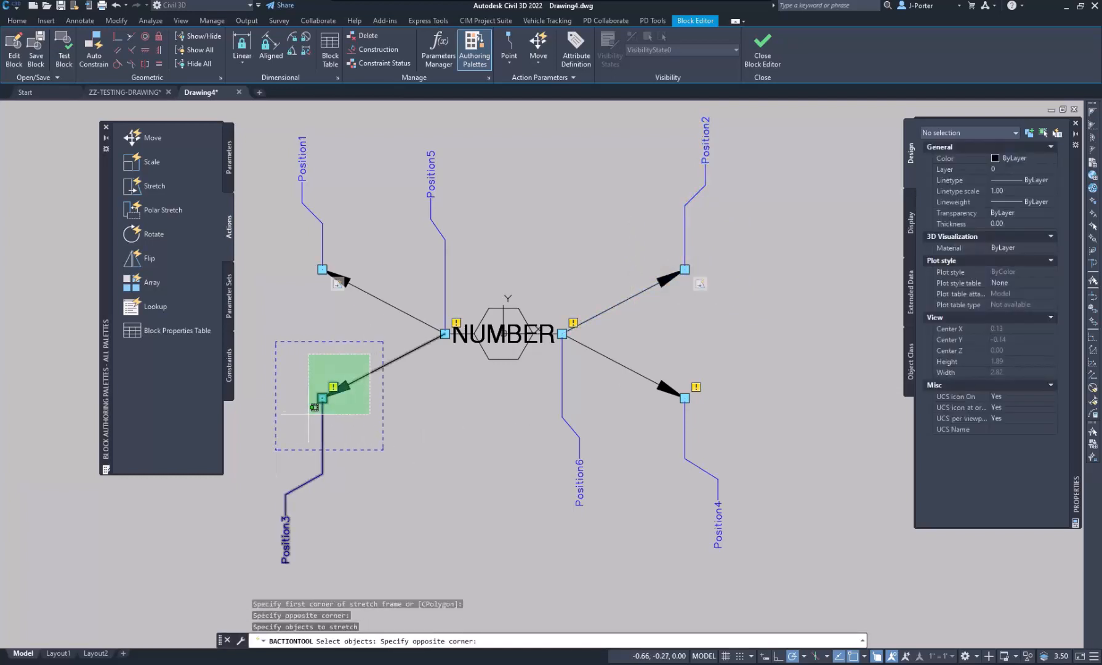
click(302, 420)
key(Return)
Assign a Stretch action to the lower-right arrow's Point parameter, framing the arrow tip and selecting the arrow with its parameter
key(Return)
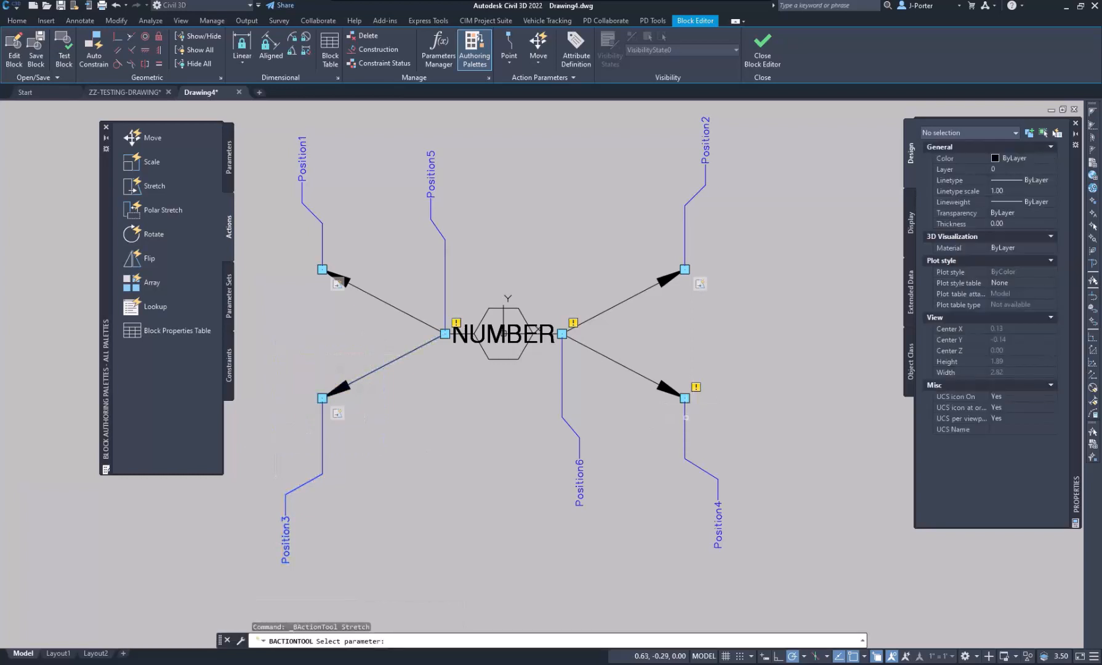
click(697, 404)
click(747, 353)
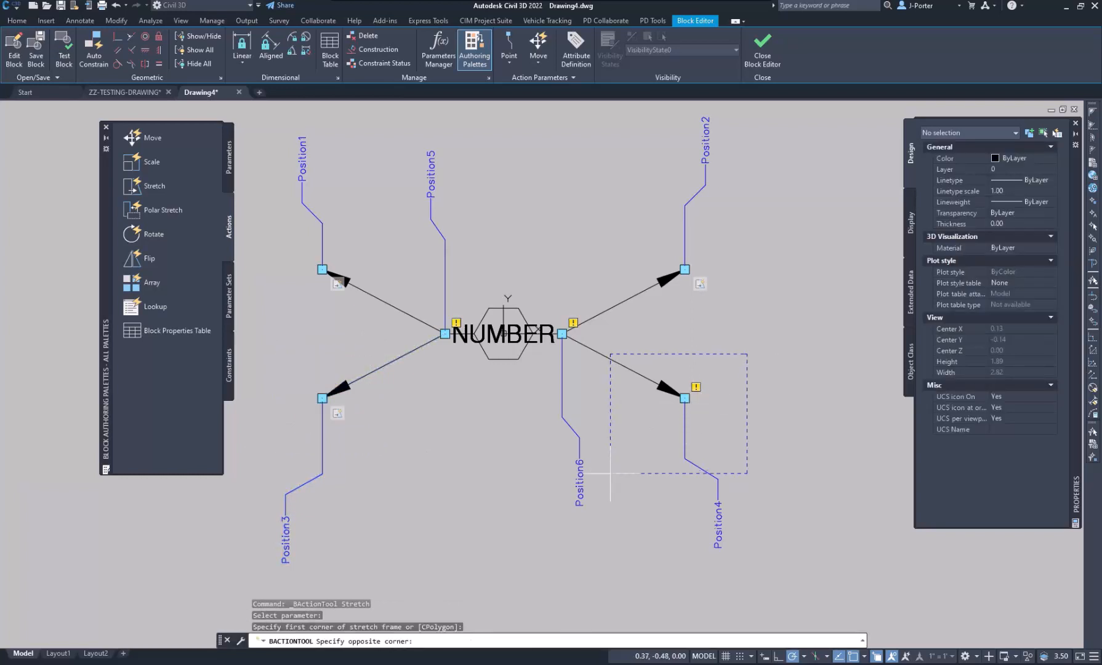
click(631, 442)
click(723, 359)
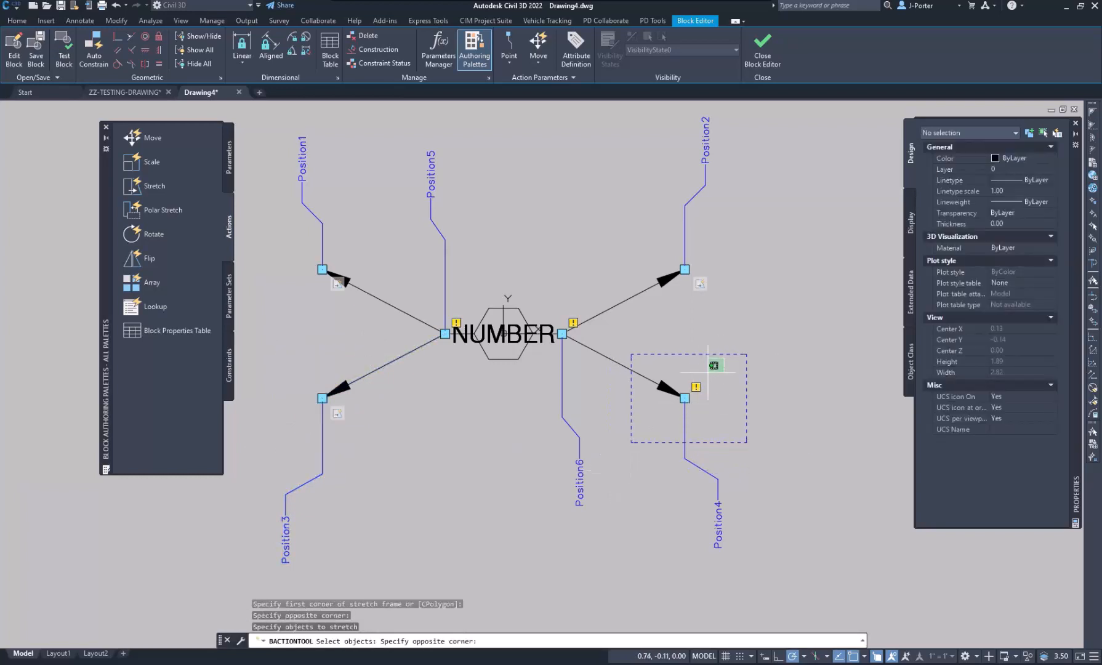
click(635, 424)
key(Return)
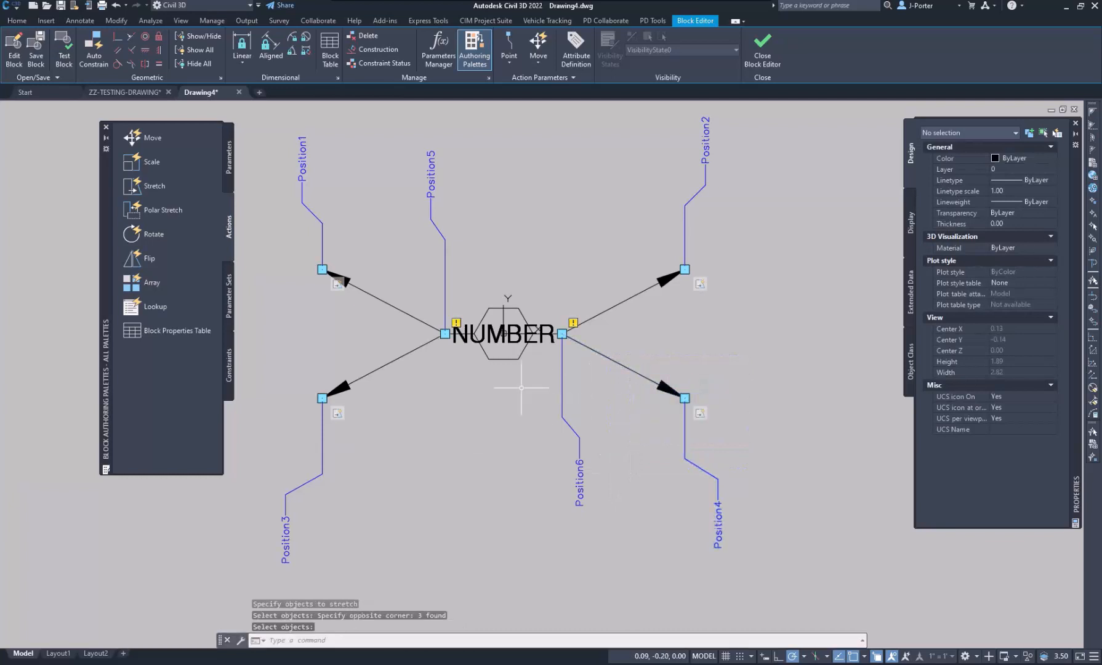
Assign a Stretch action to the left junction's Point parameter, framing the junction and selecting both left arrows with the parameter, excluding the short horizontal line
scroll(474, 337, up, 4)
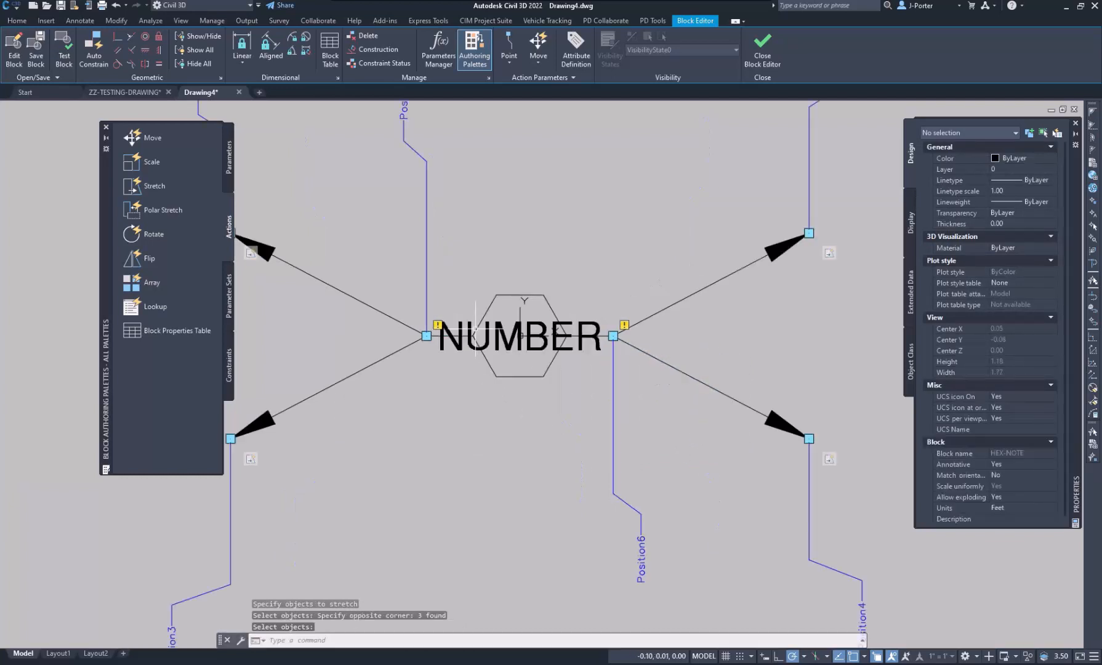
middle_drag(406, 355, 583, 374)
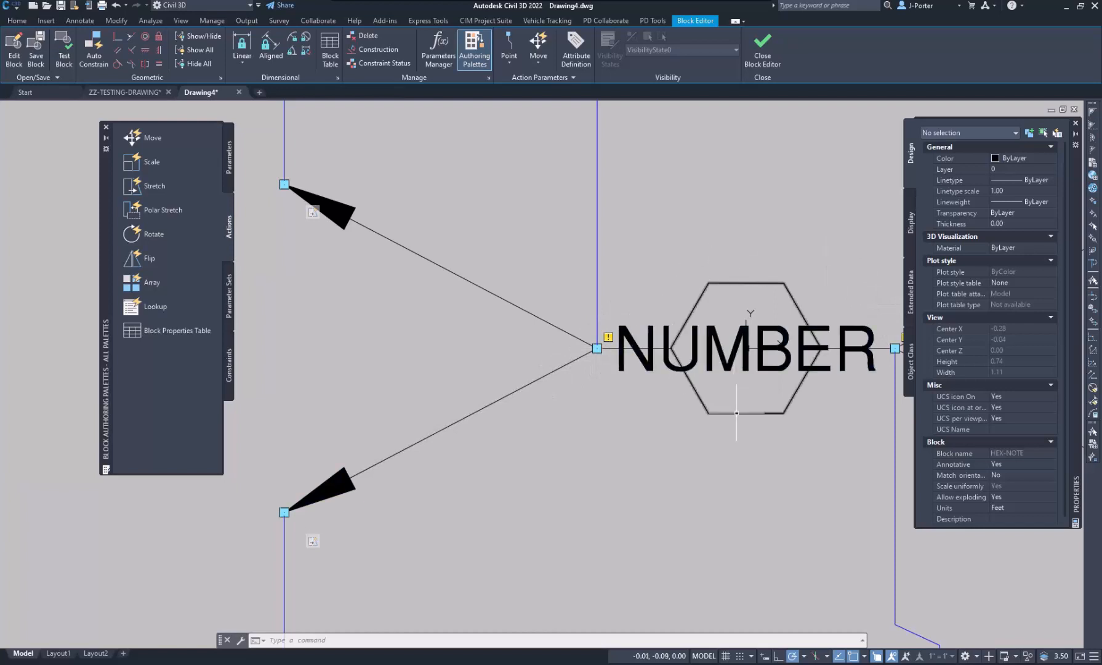
middle_drag(736, 413, 630, 394)
key(space)
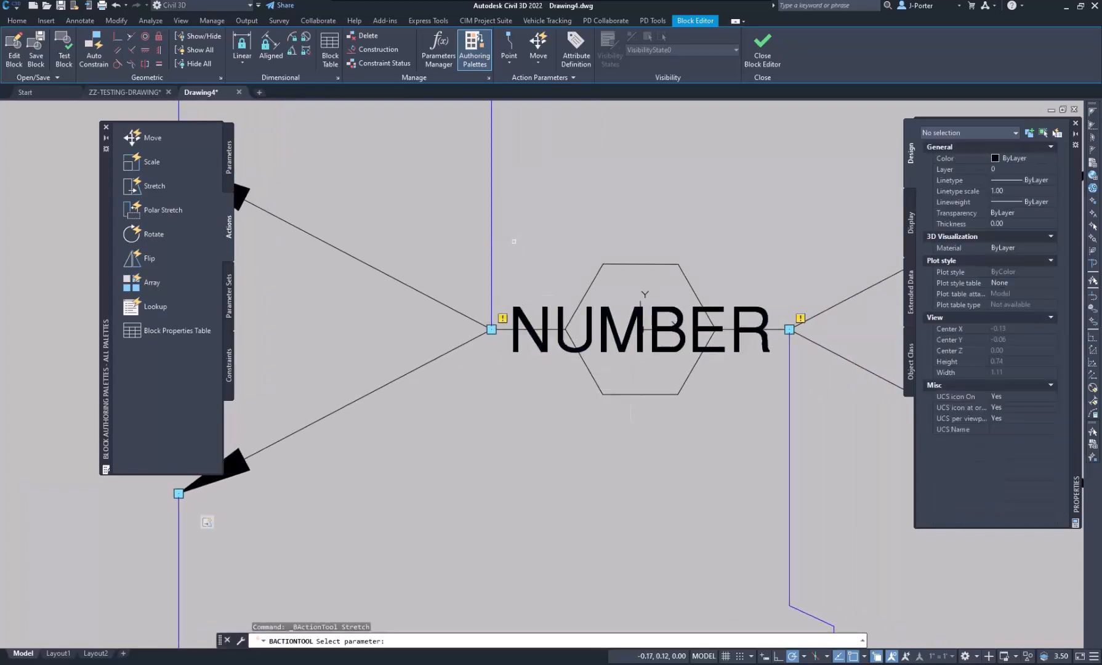
click(154, 185)
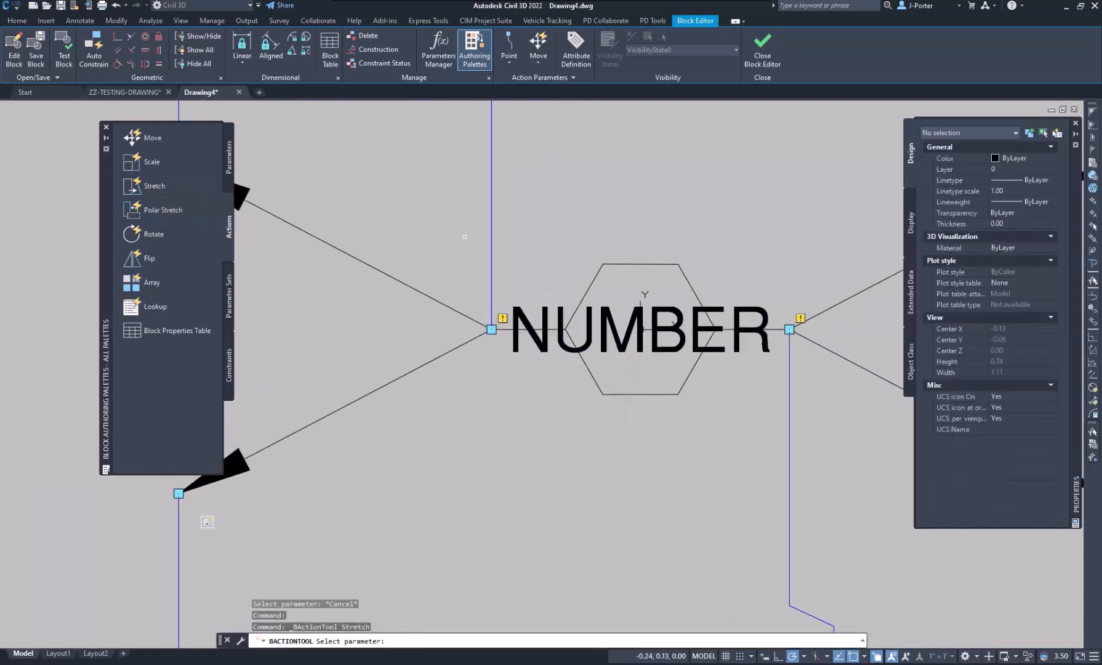
scroll(485, 231, down, 4)
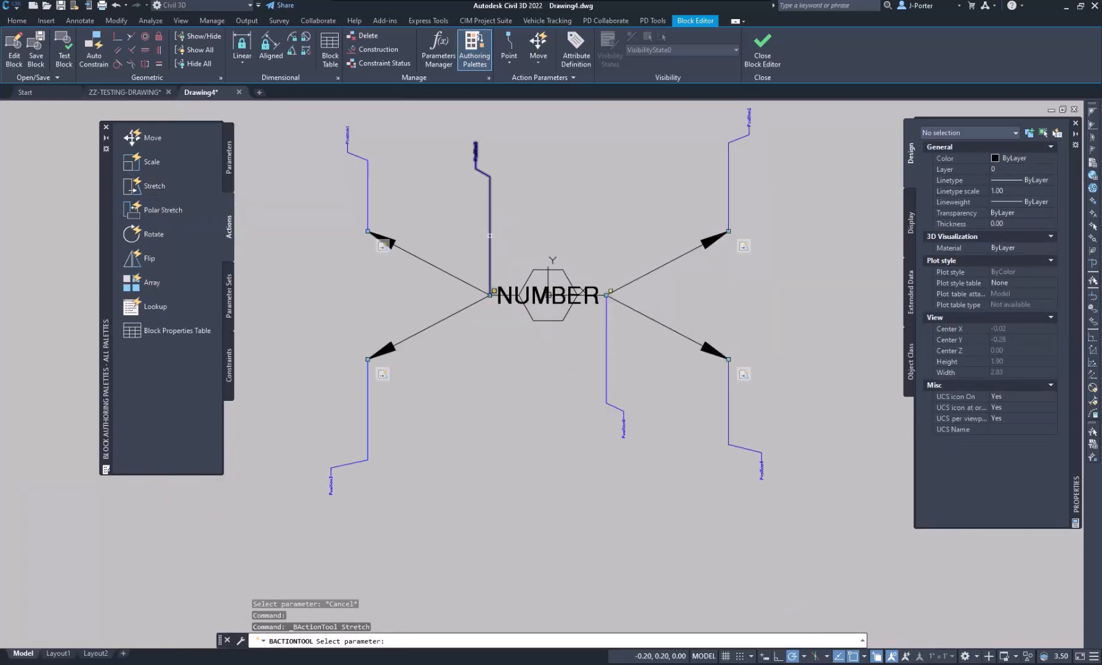
click(489, 235)
scroll(488, 284, up, 8)
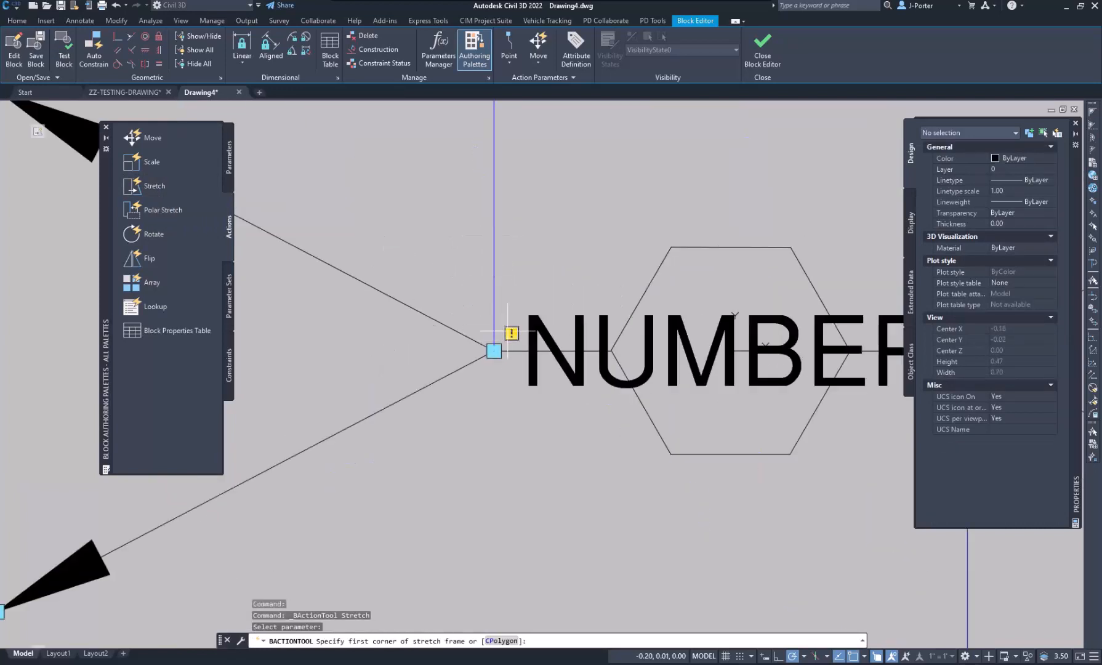
click(524, 264)
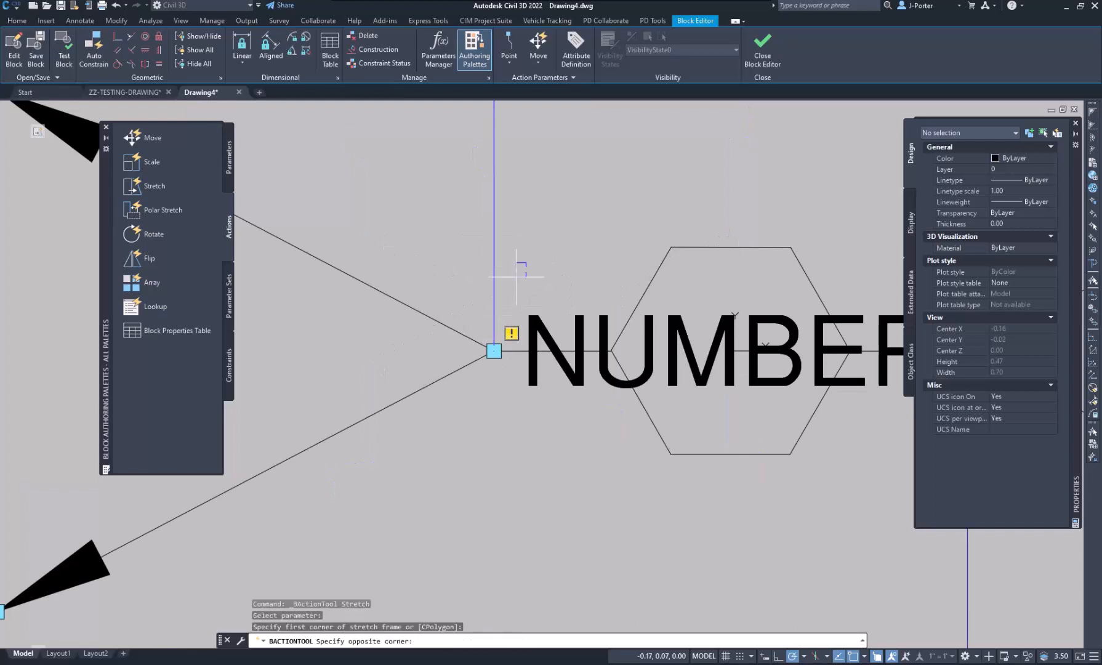
click(399, 426)
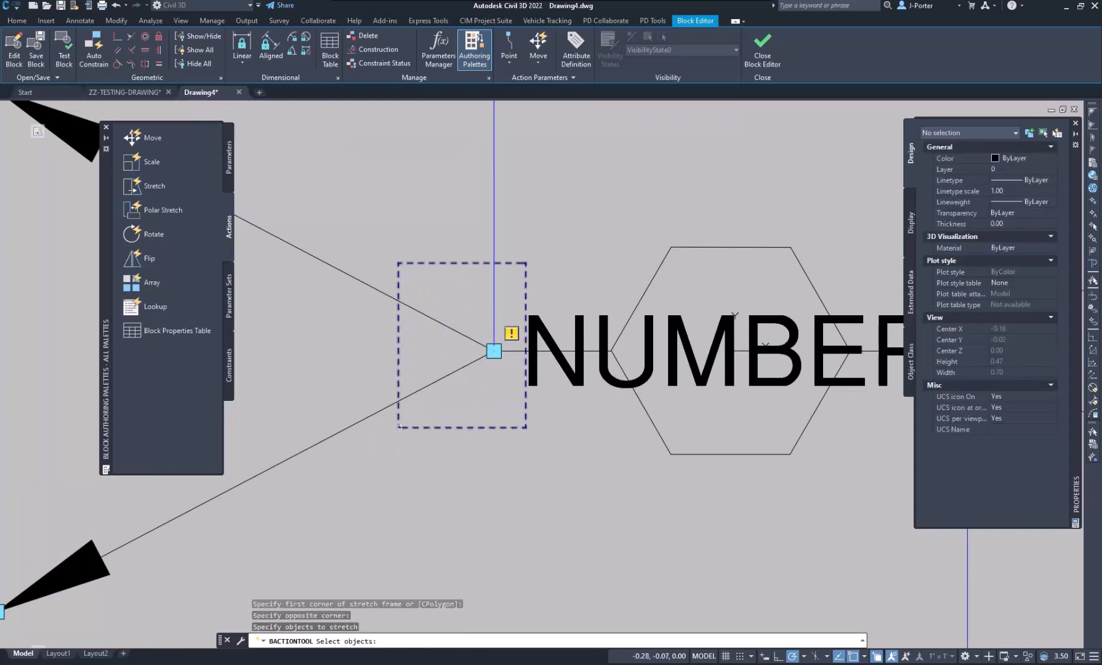
click(512, 301)
click(421, 388)
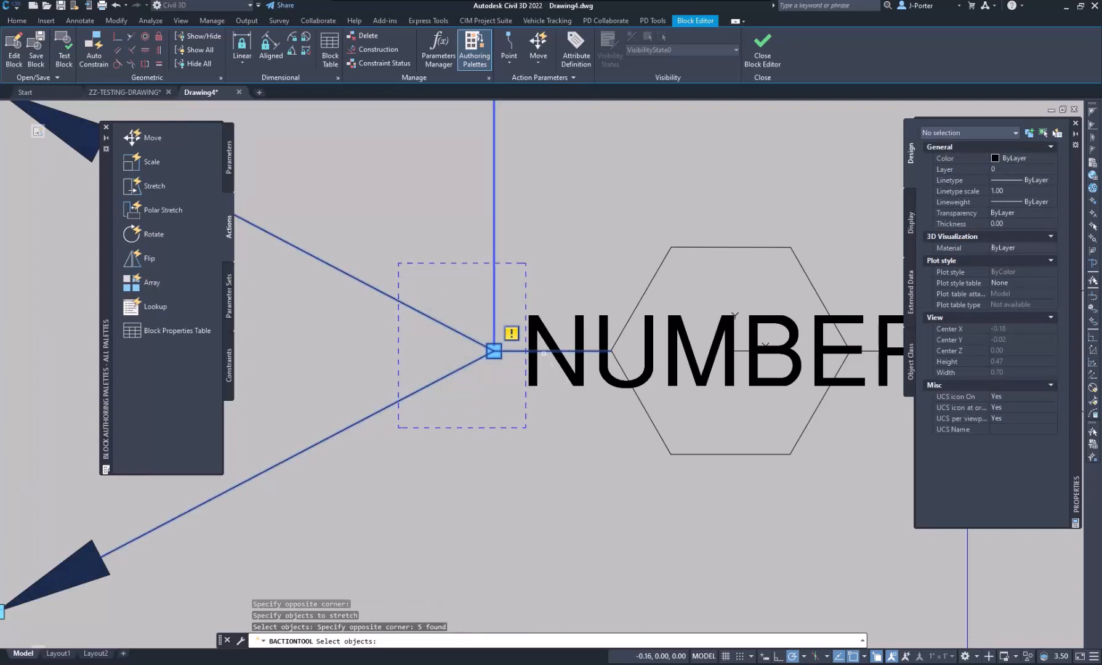
shift+click(542, 351)
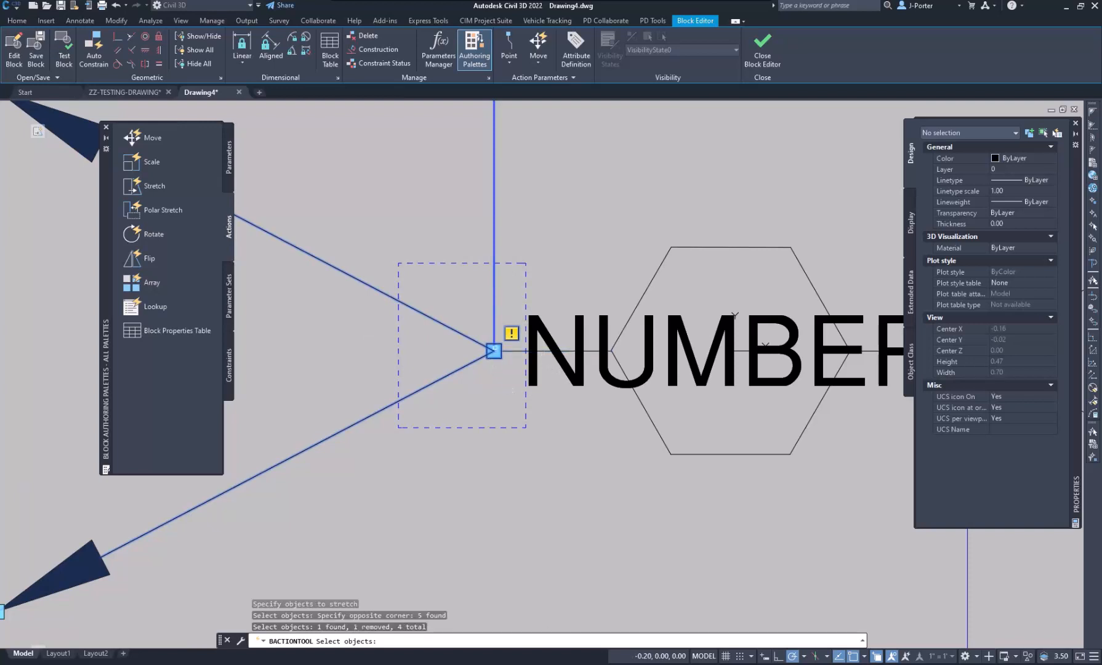
key(Return)
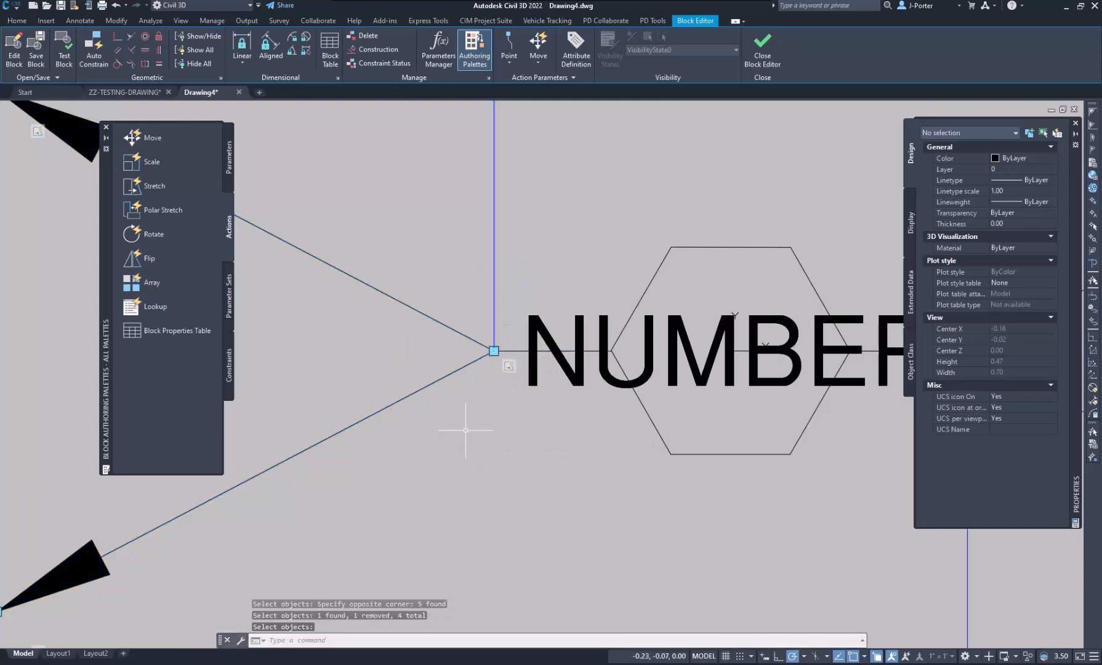
Assign a Stretch action to the right junction's Point parameter, framing the junction and selecting both right arrows with the parameter, excluding the short horizontal line
mouse_move(805, 505)
middle_down()
mouse_move(495, 462)
mouse_move(456, 469)
middle_up()
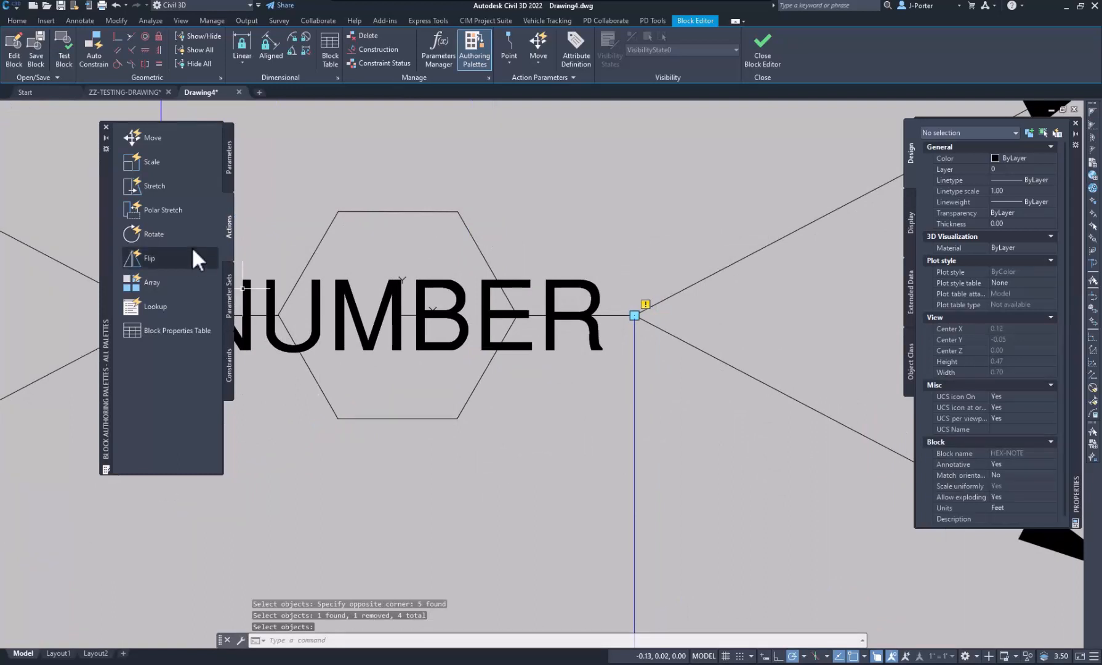
click(154, 185)
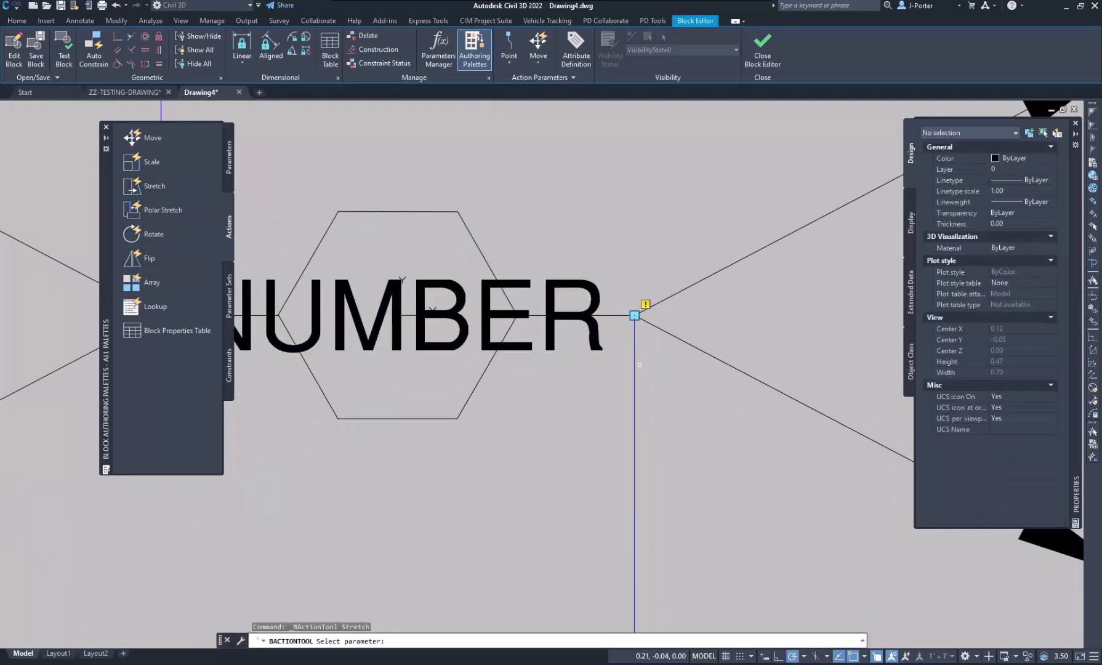
click(635, 362)
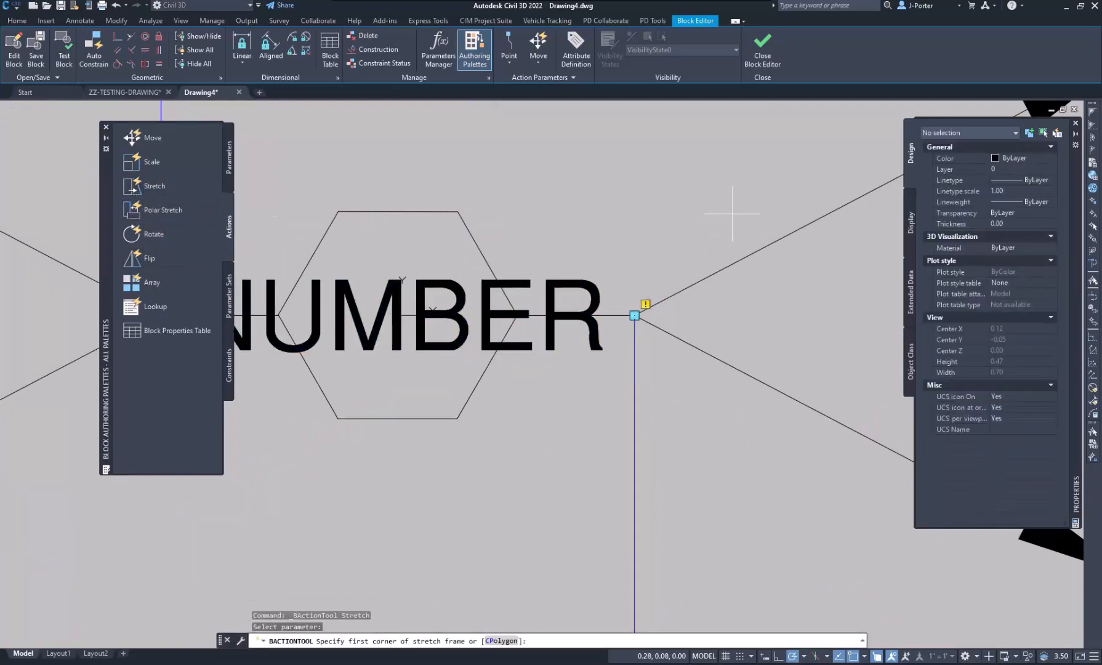
click(748, 190)
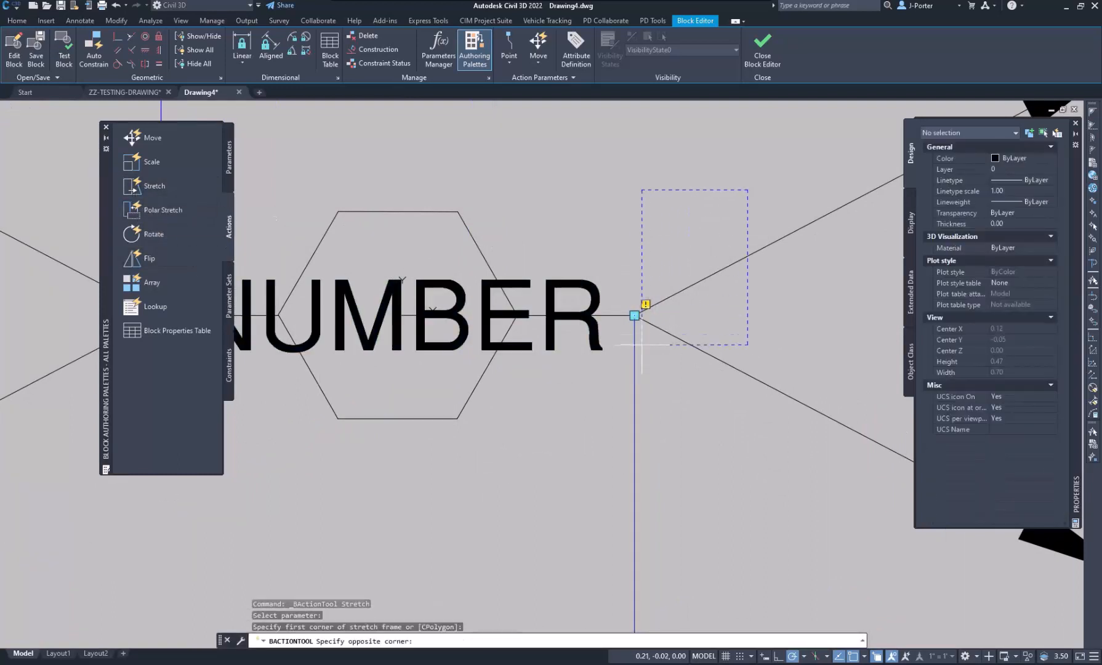
click(605, 444)
click(688, 240)
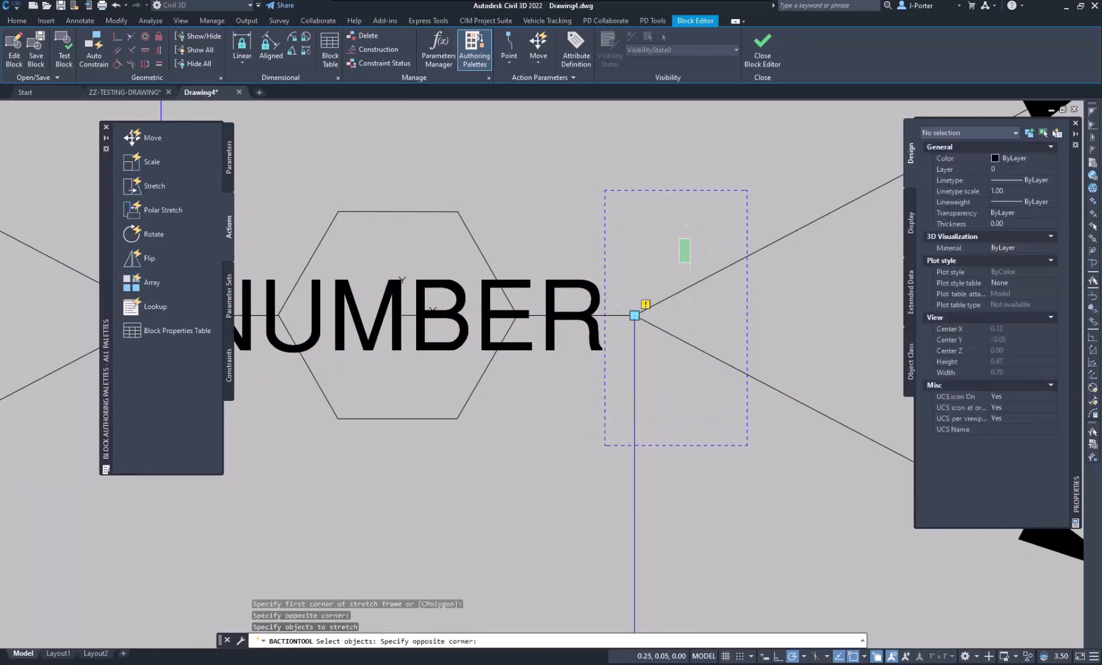
click(616, 378)
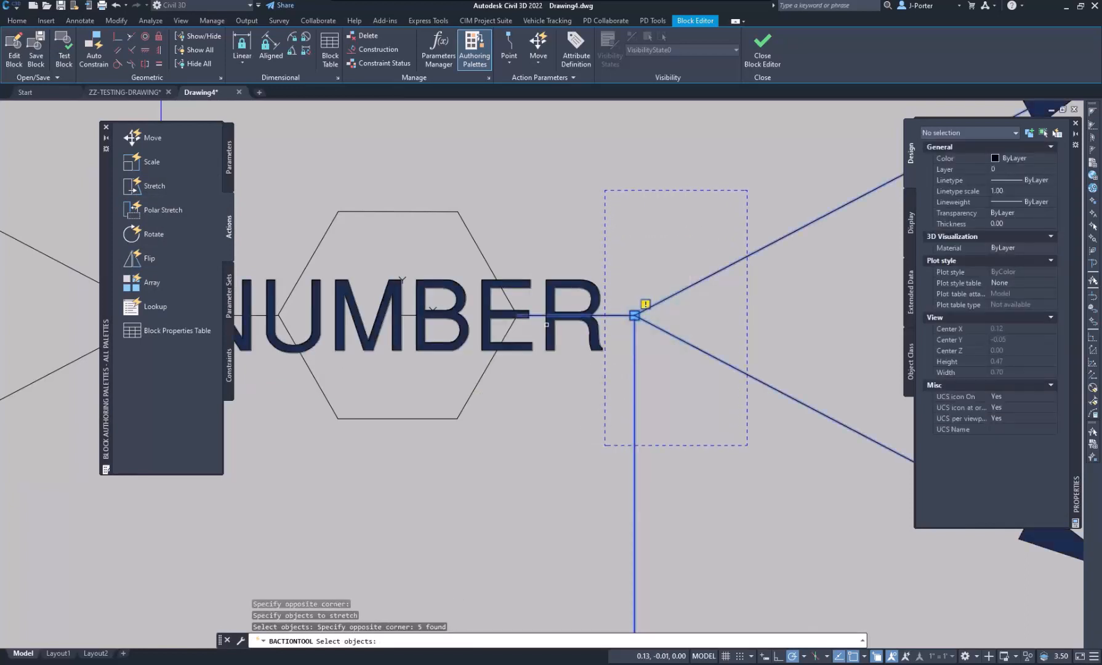
shift+click(559, 371)
shift+click(540, 311)
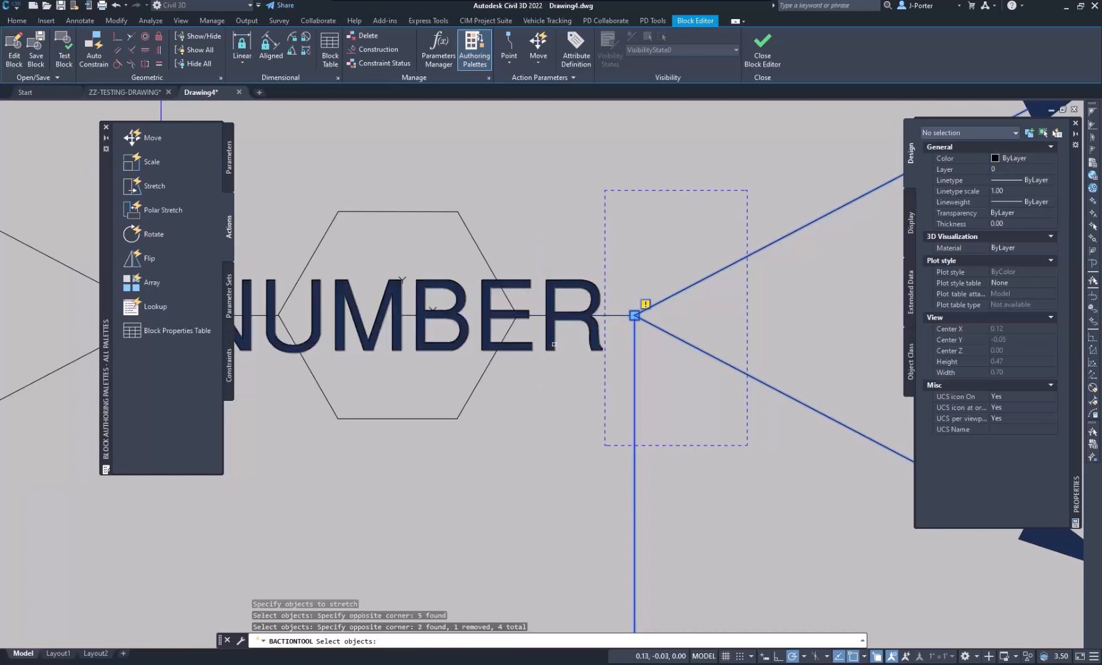
scroll(615, 409, down, 5)
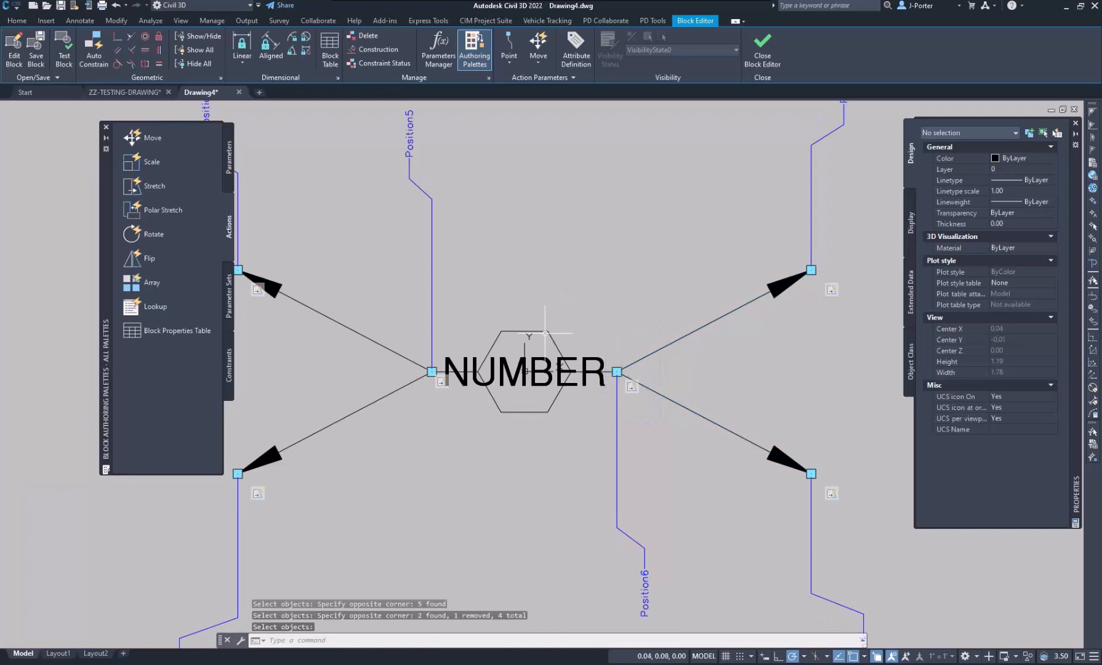
Set Show Properties to No for the Point parameters at the left and right arrow junctions
middle_drag(517, 412, 547, 326)
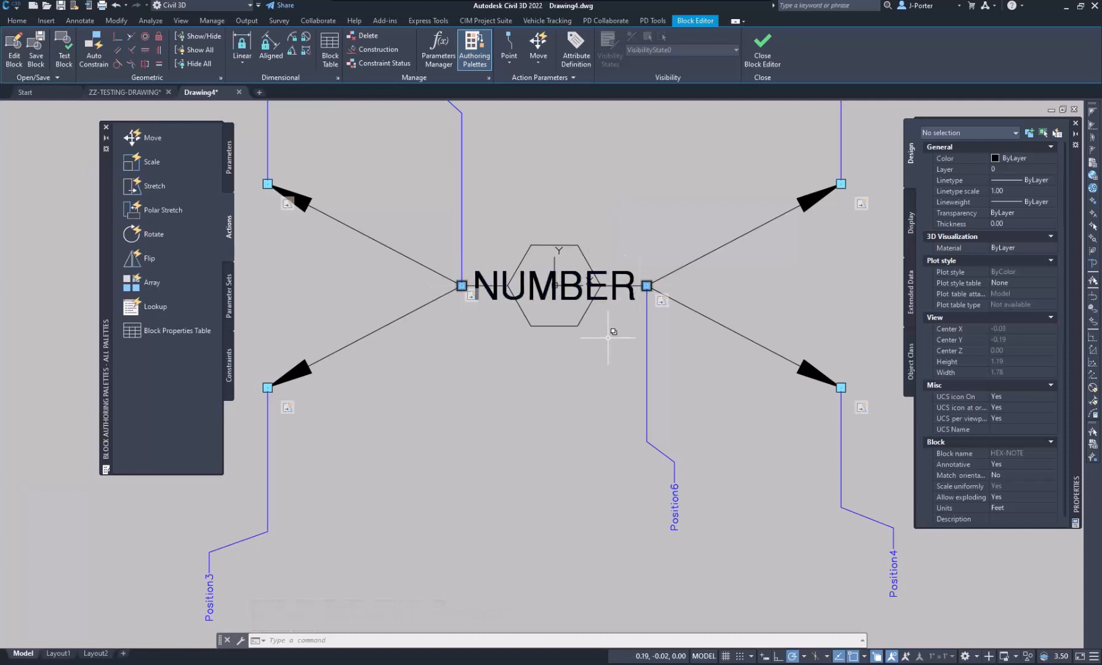
click(462, 157)
click(677, 417)
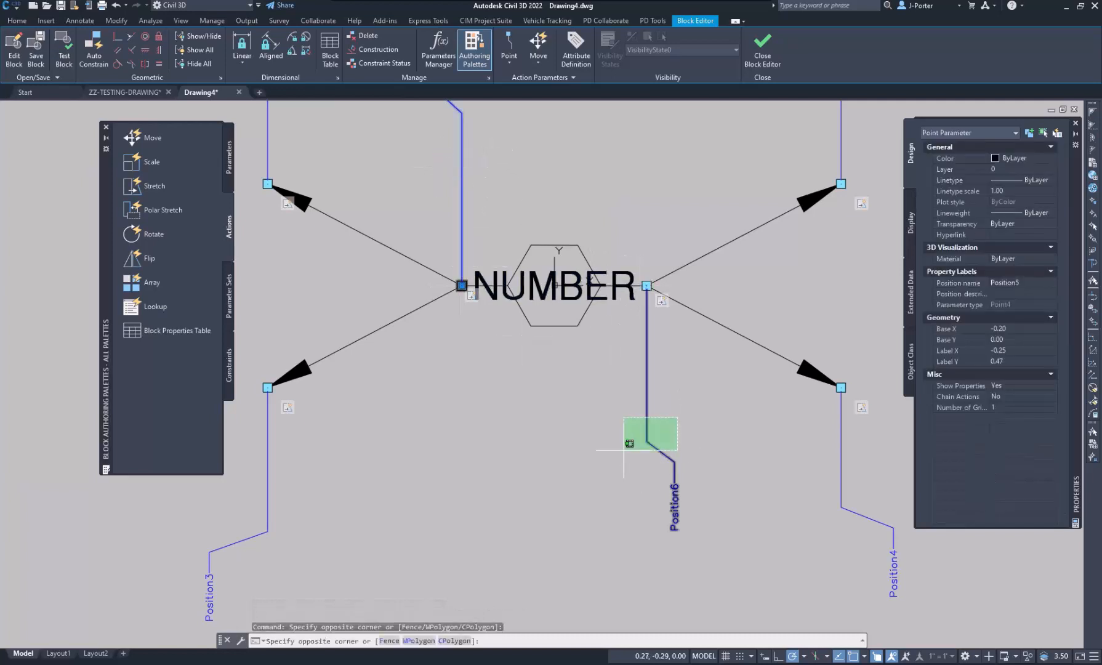
click(624, 449)
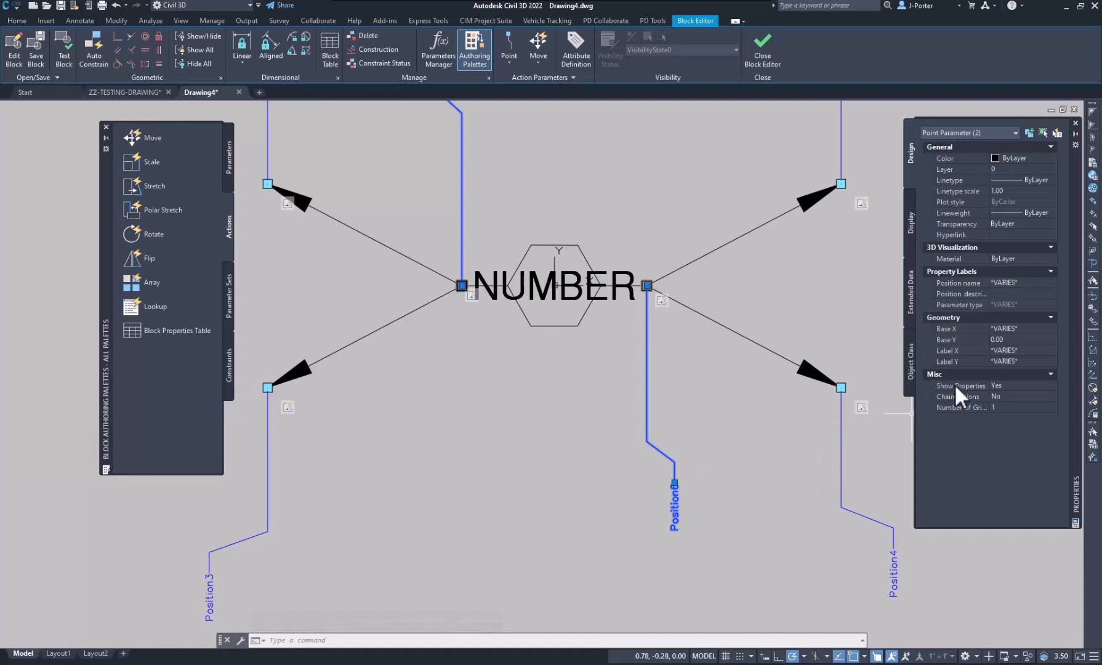
right_click(665, 350)
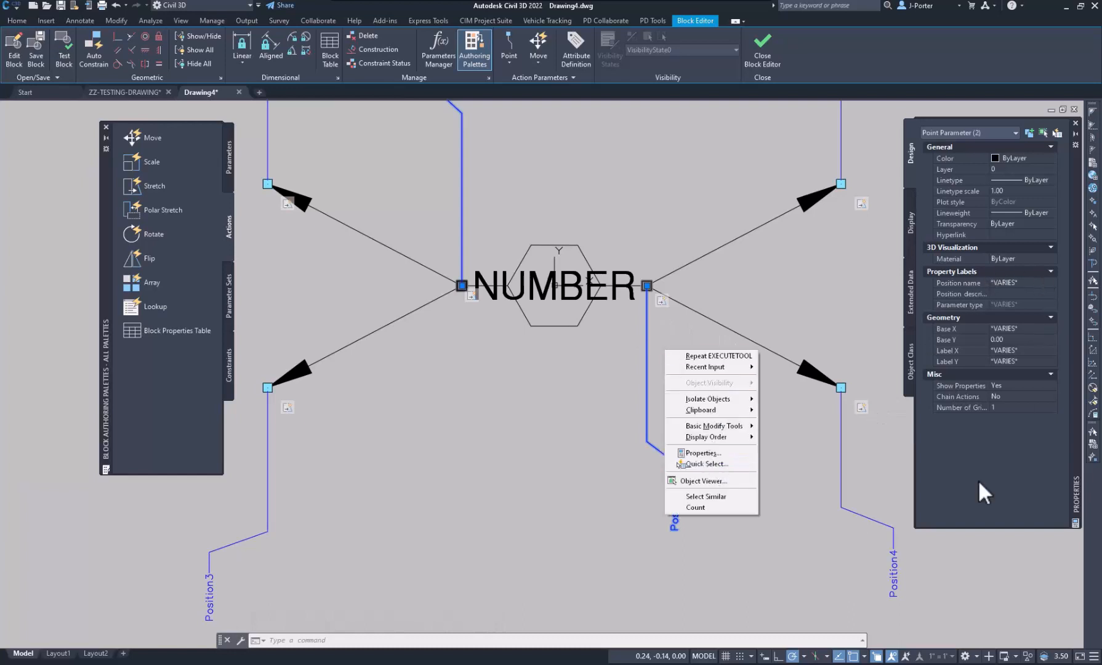
click(1012, 471)
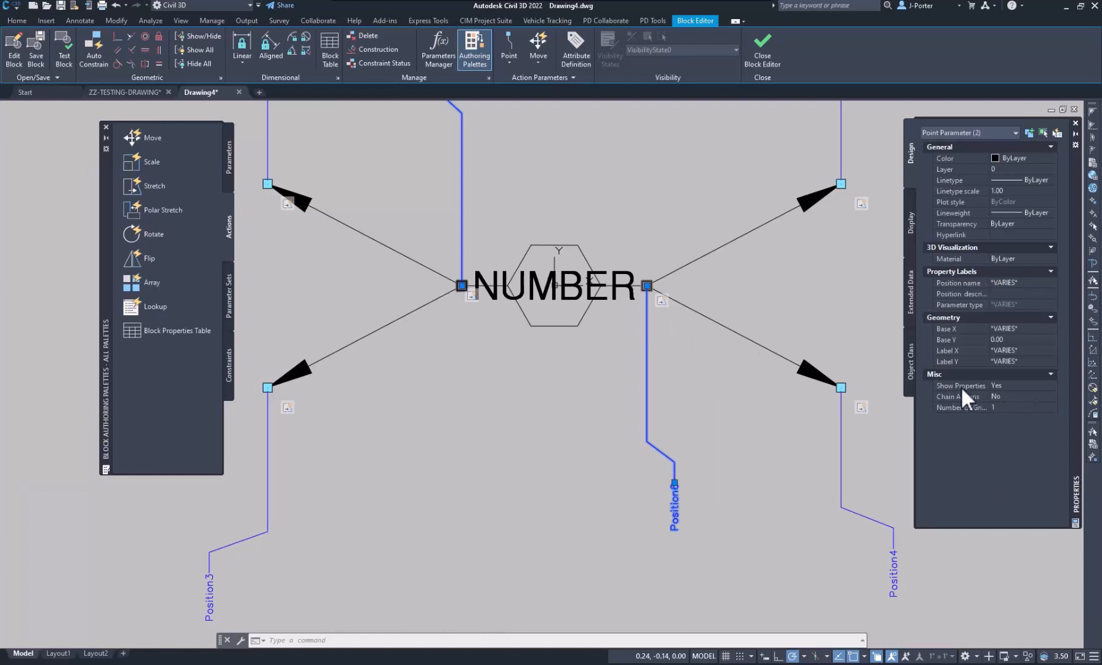
click(1016, 385)
click(1015, 386)
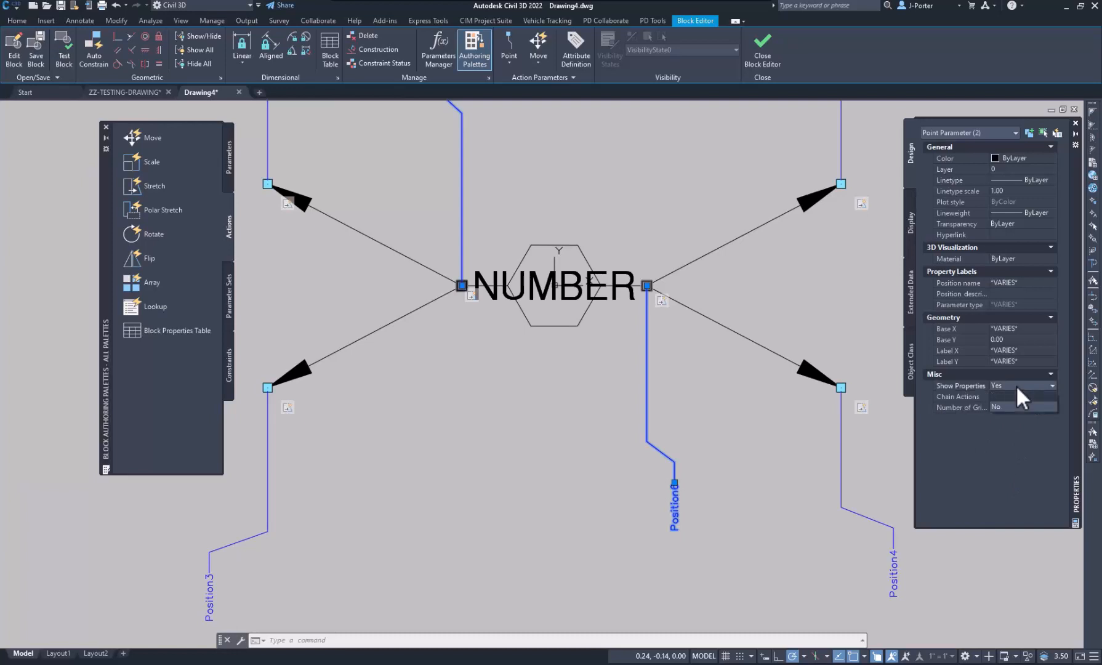
click(1001, 404)
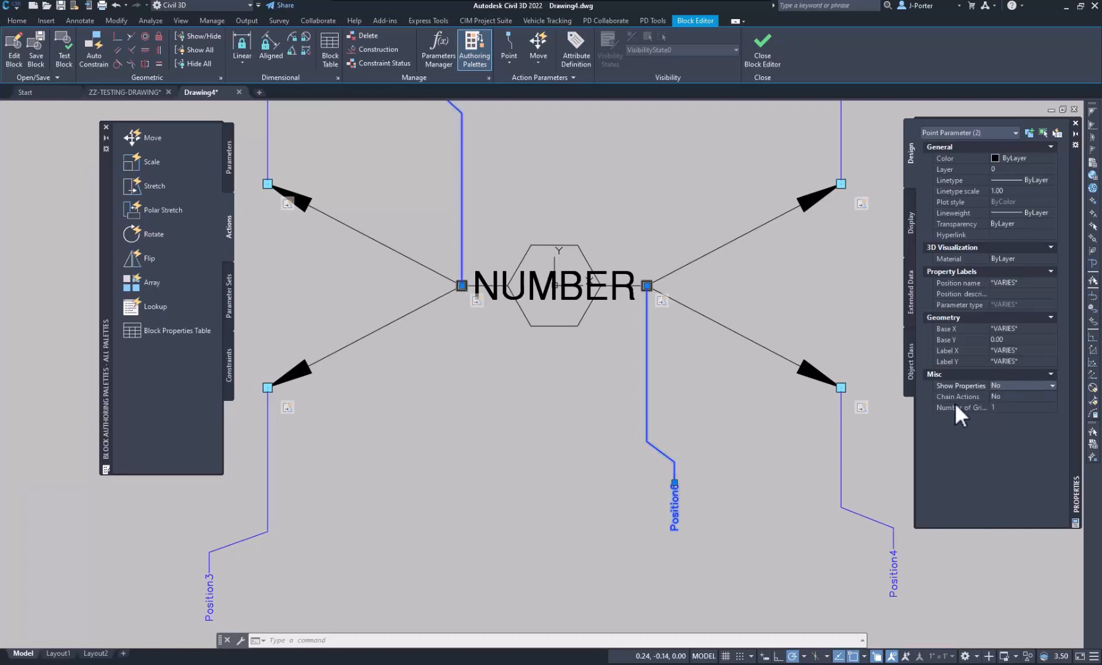
Set Chain Actions to Yes and the number of grips to 0 for both junction Point parameters, and clear the selection
click(956, 397)
click(1011, 395)
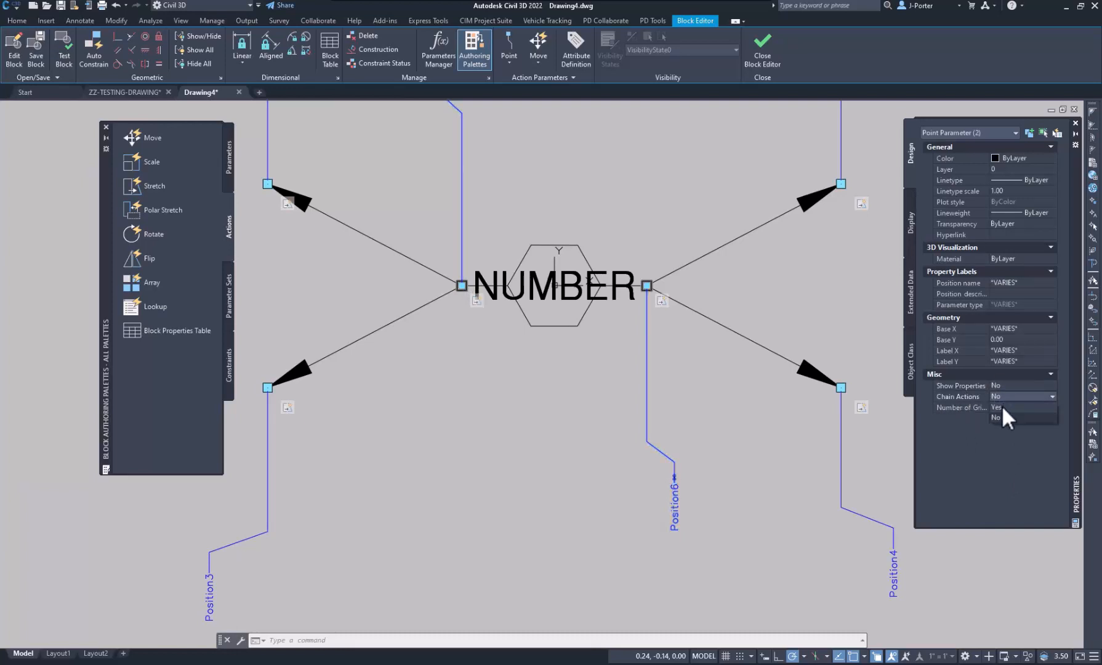
click(1001, 406)
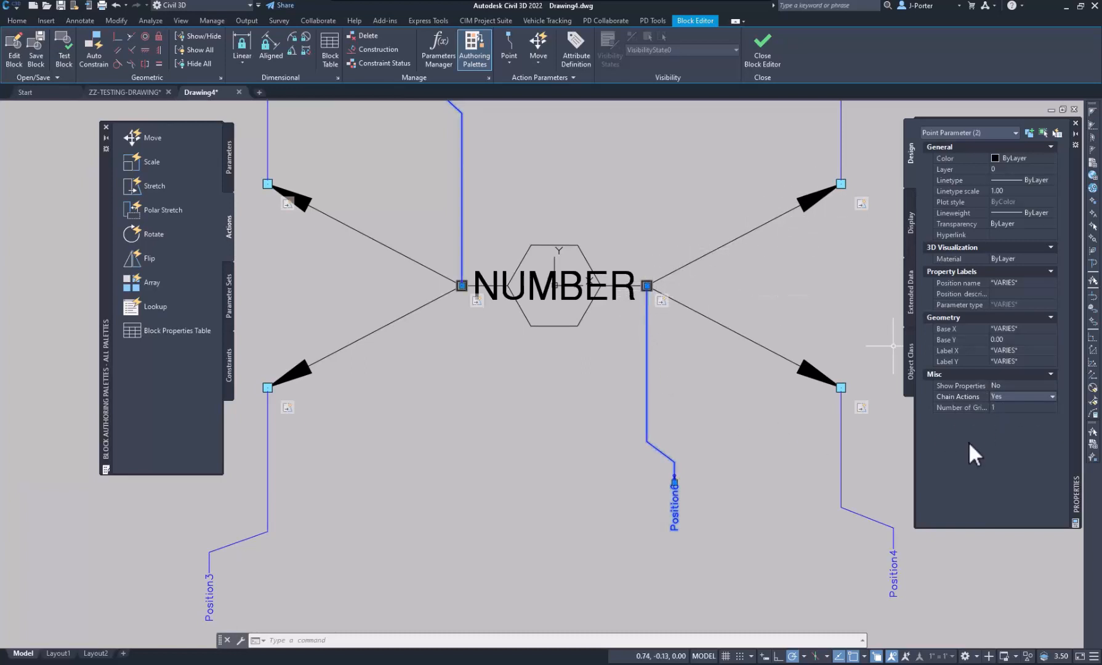
click(1022, 406)
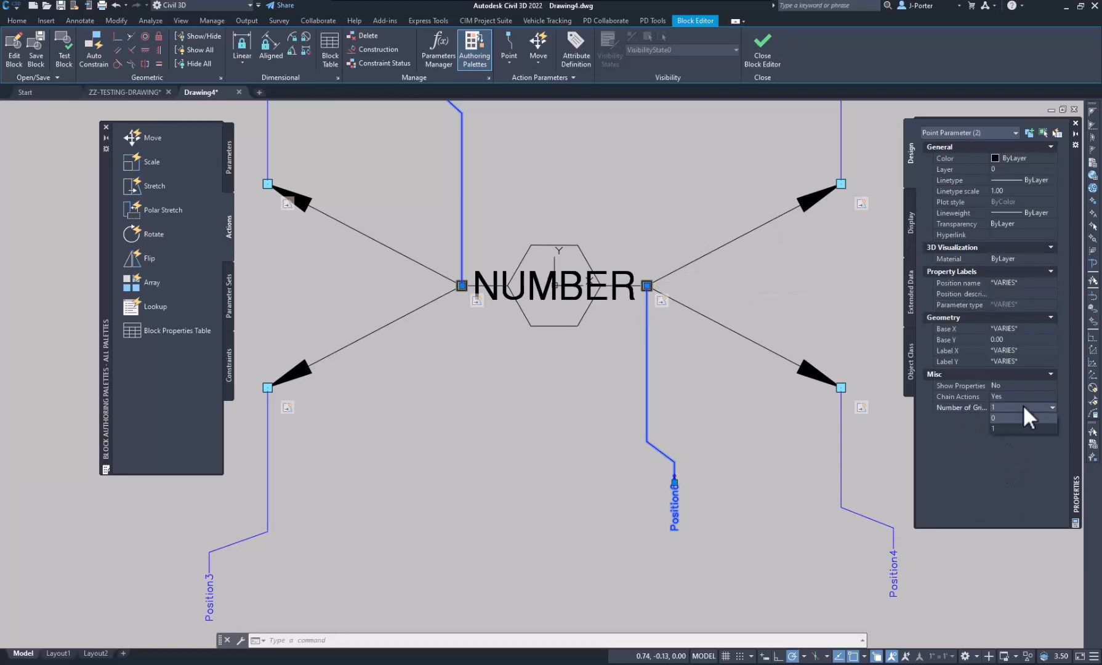
click(995, 417)
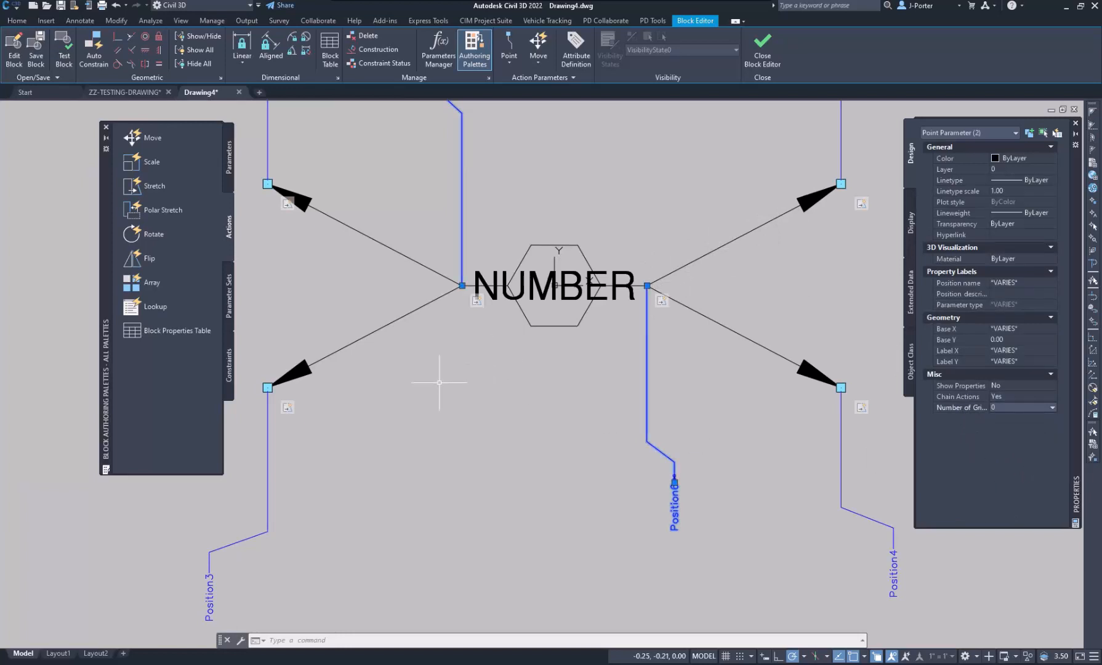
key(Escape)
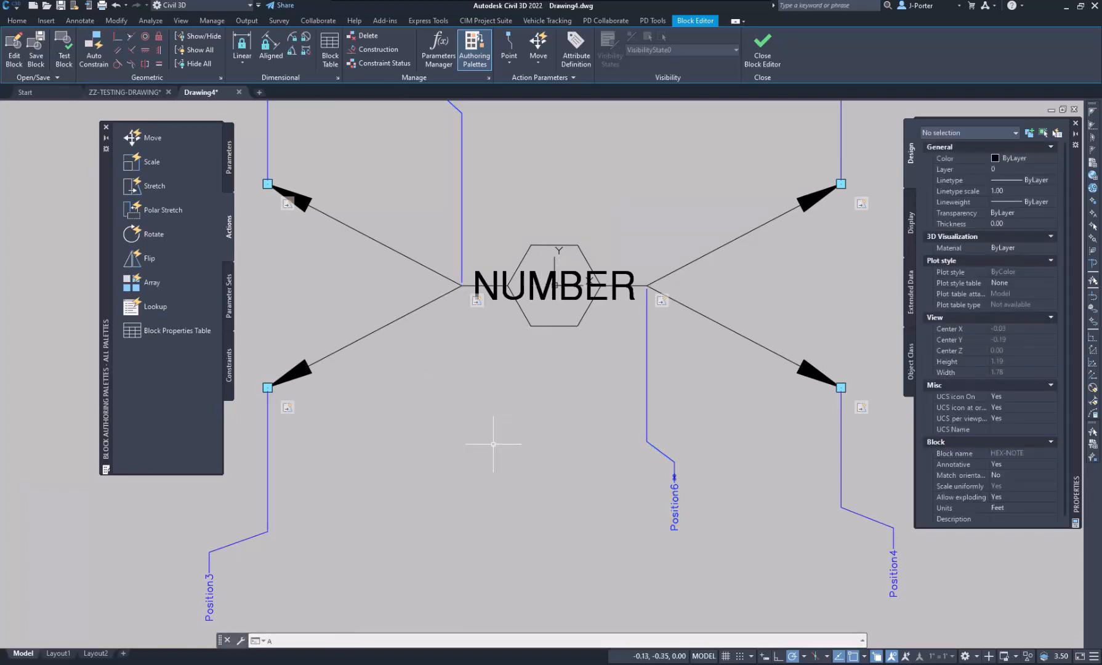
Start a new attribute definition with tag XXX, prompt NAME and a person's first name as the default value
text(ATTDEF)
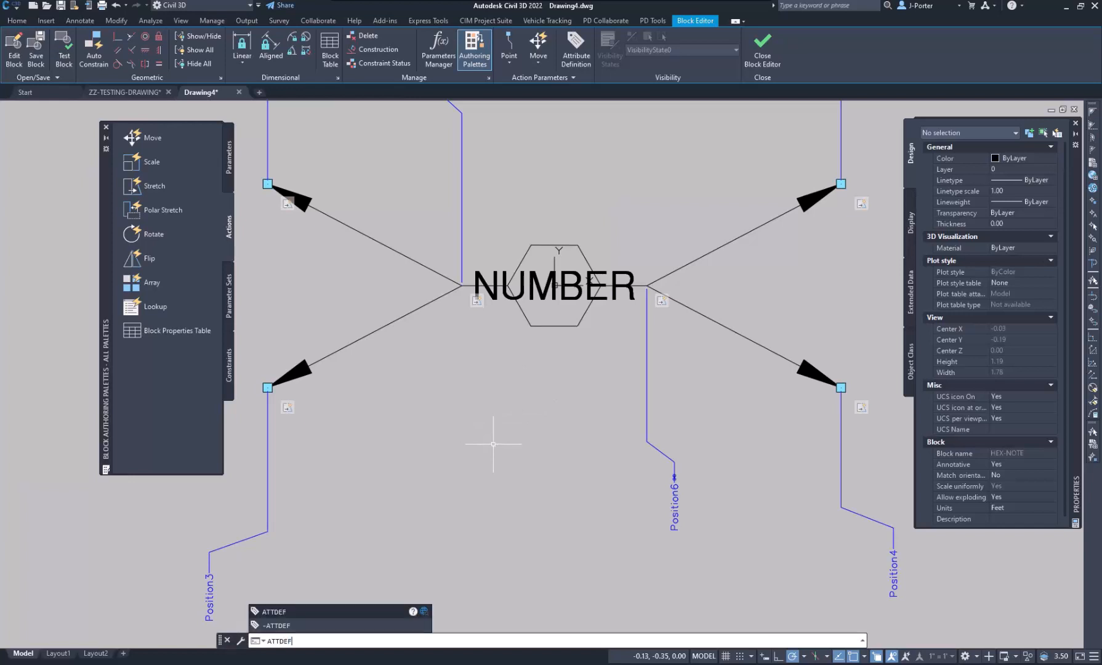
key(Return)
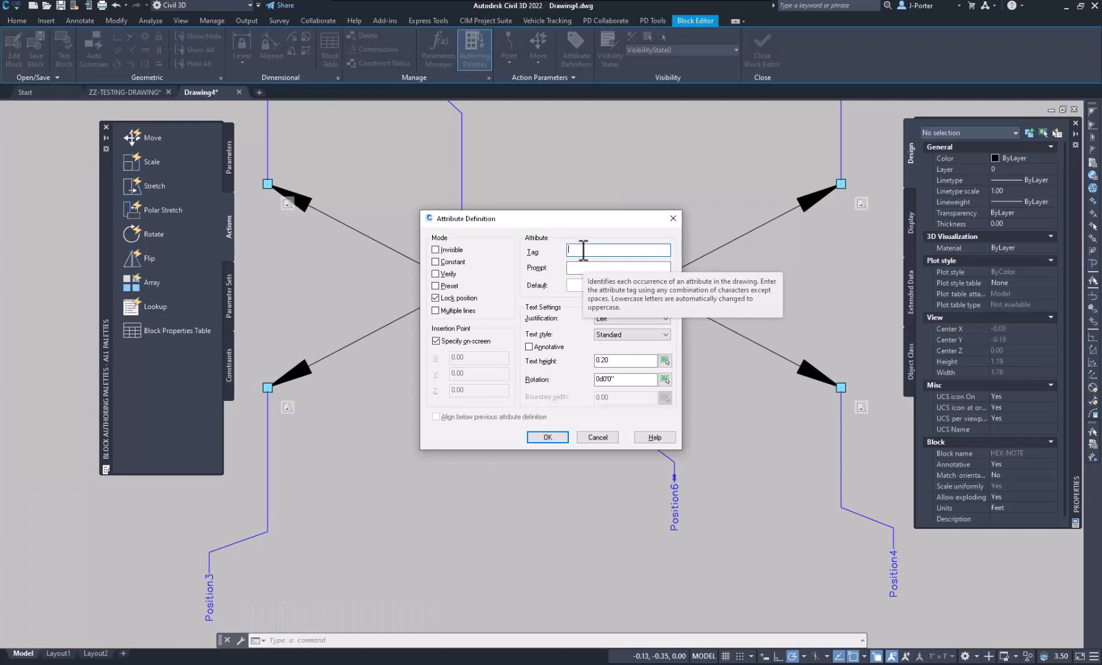
text(XXX)
click(581, 268)
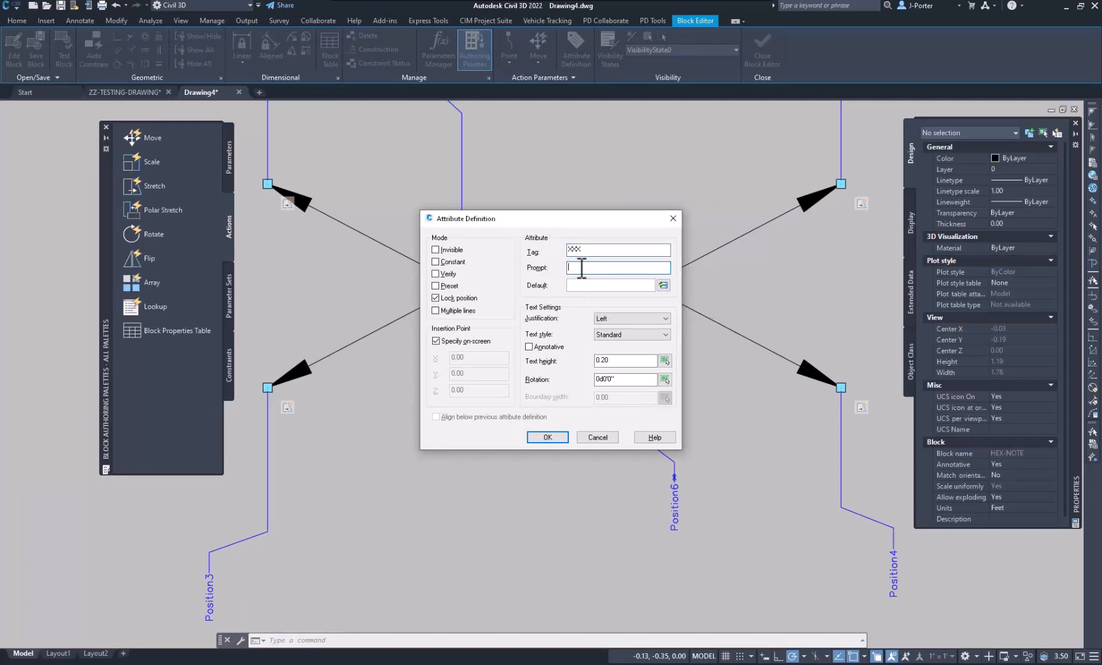
text(NAME)
click(582, 284)
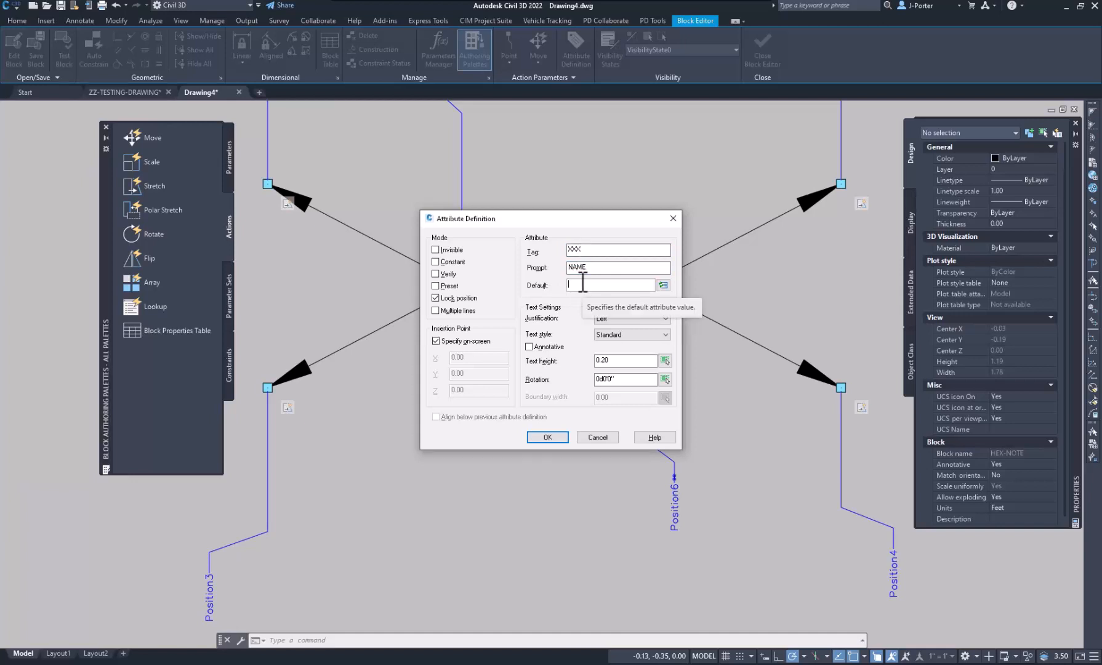
text(JAMES)
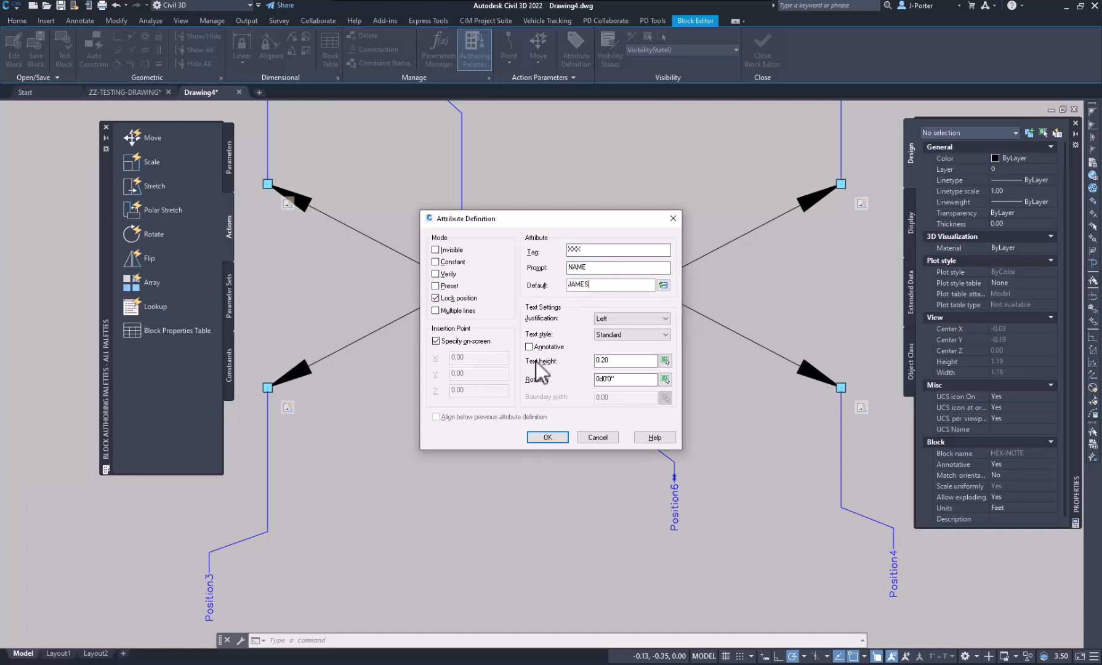
Set the new attribute's justification to Middle center and place its text in the empty area below the hexagon
click(635, 318)
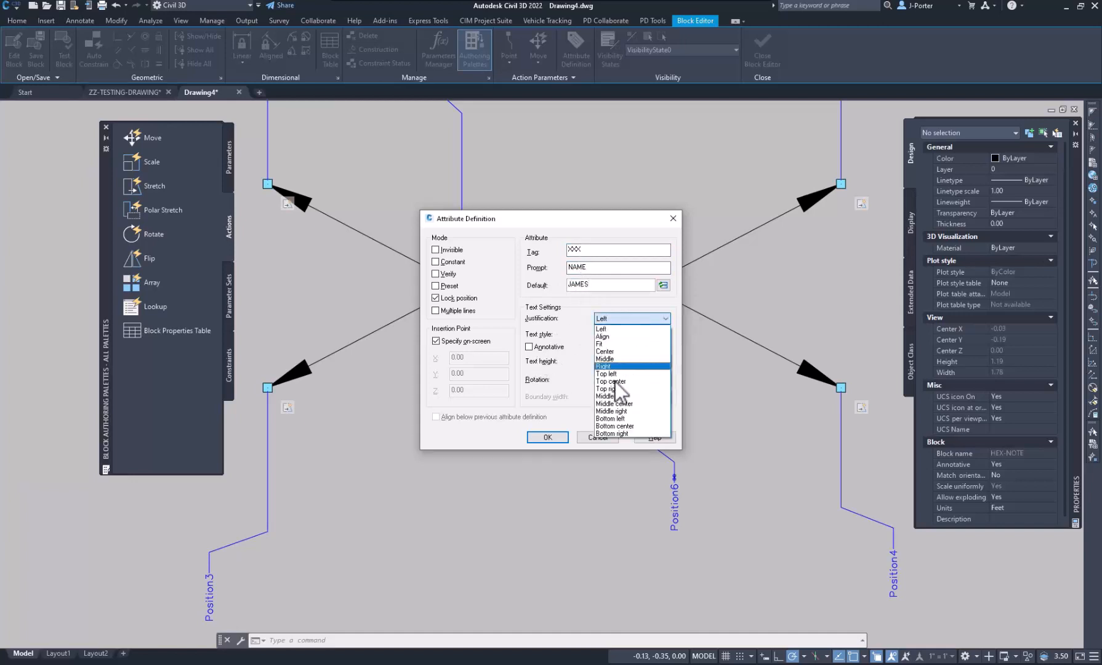
click(616, 403)
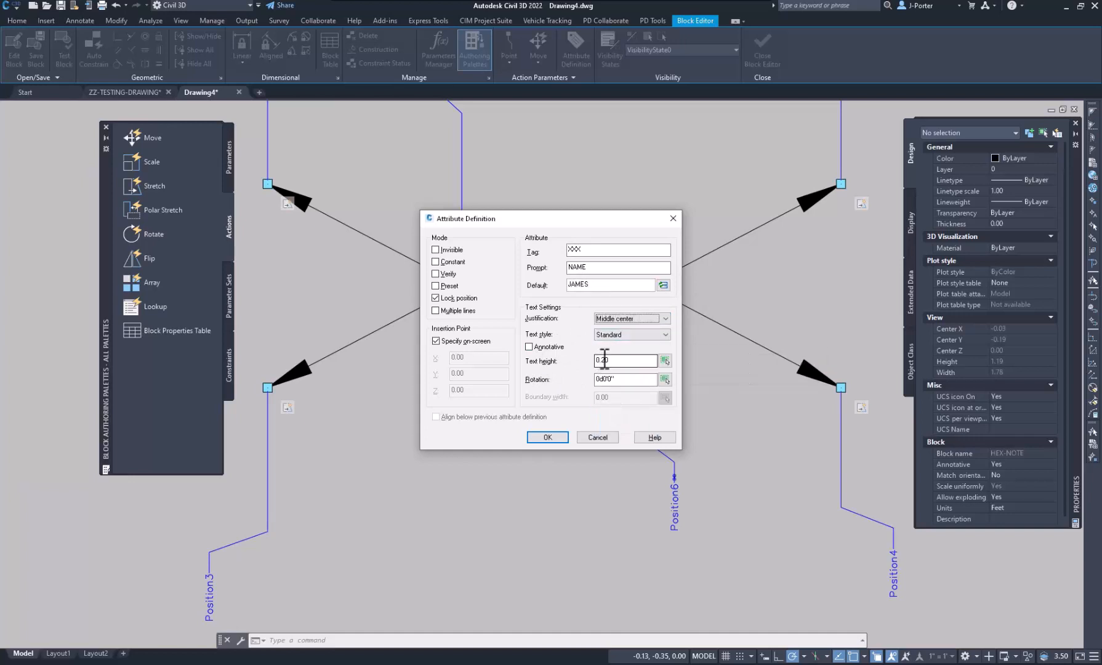
drag(599, 360, 614, 360)
click(546, 436)
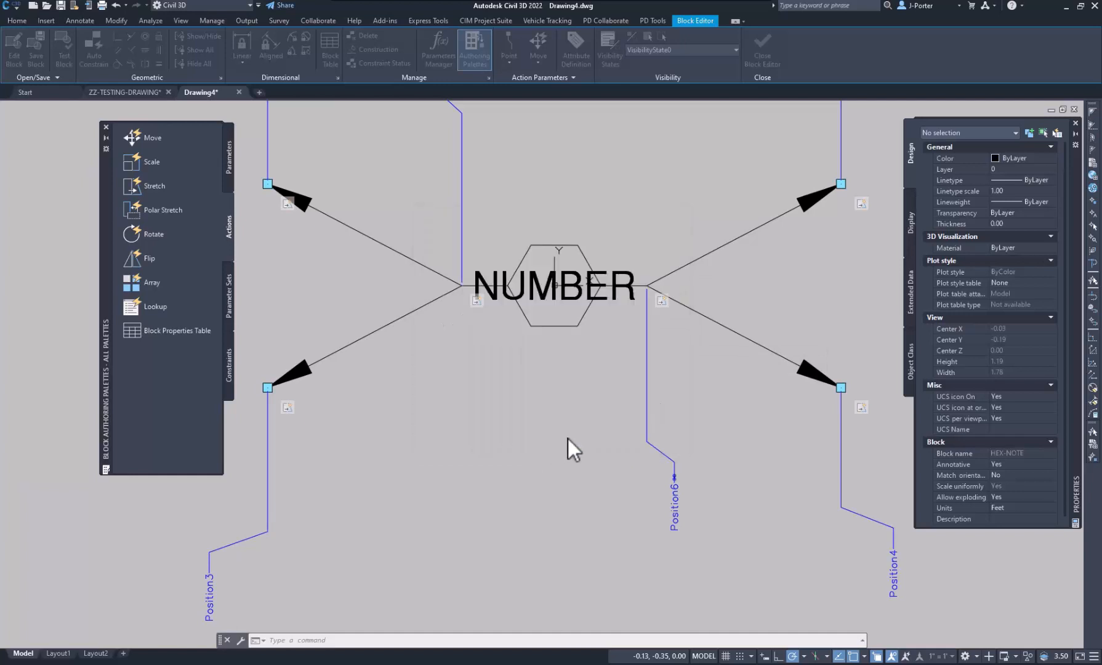
click(475, 479)
Open the XXX attribute's definition, examine its default, prompt and tag, and close it without changes
double_click(471, 473)
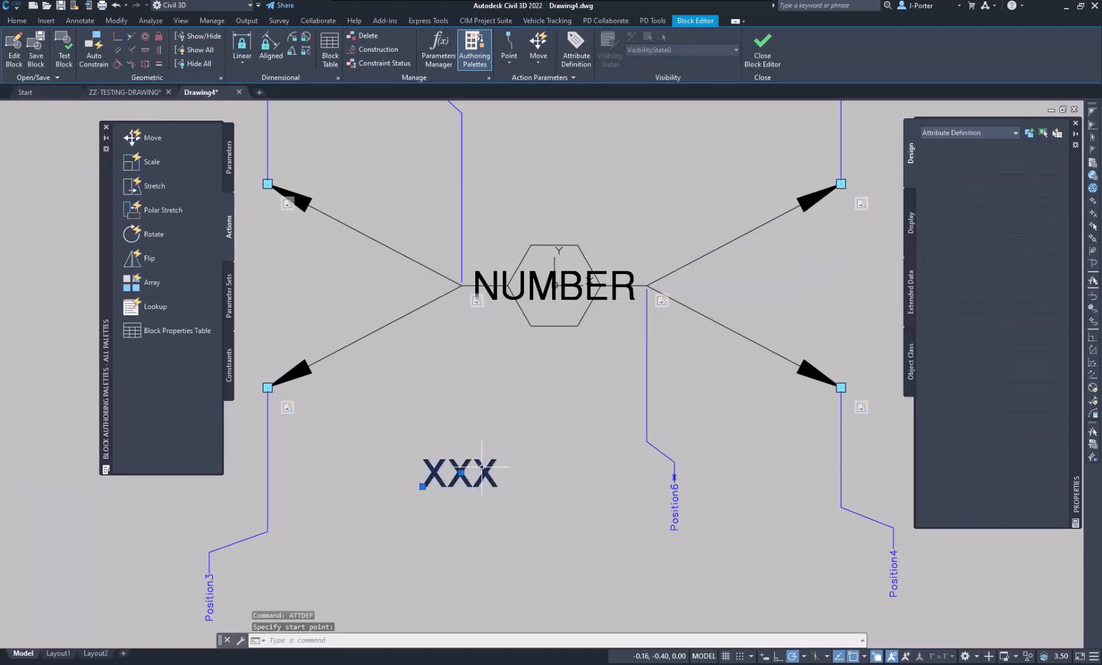
double_click(514, 345)
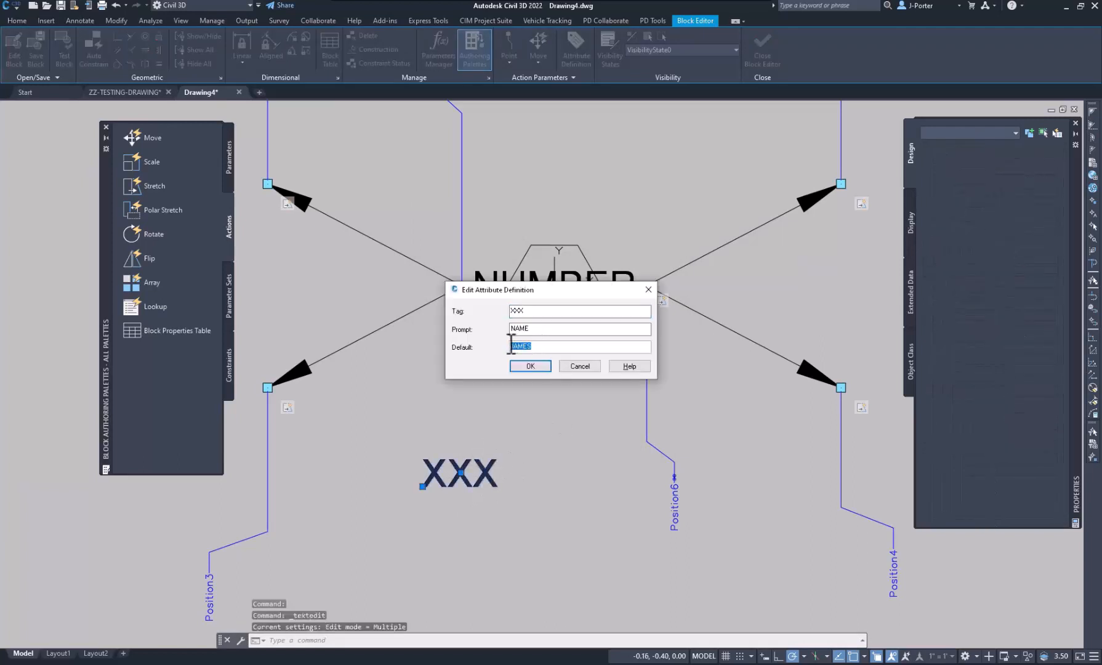
double_click(533, 326)
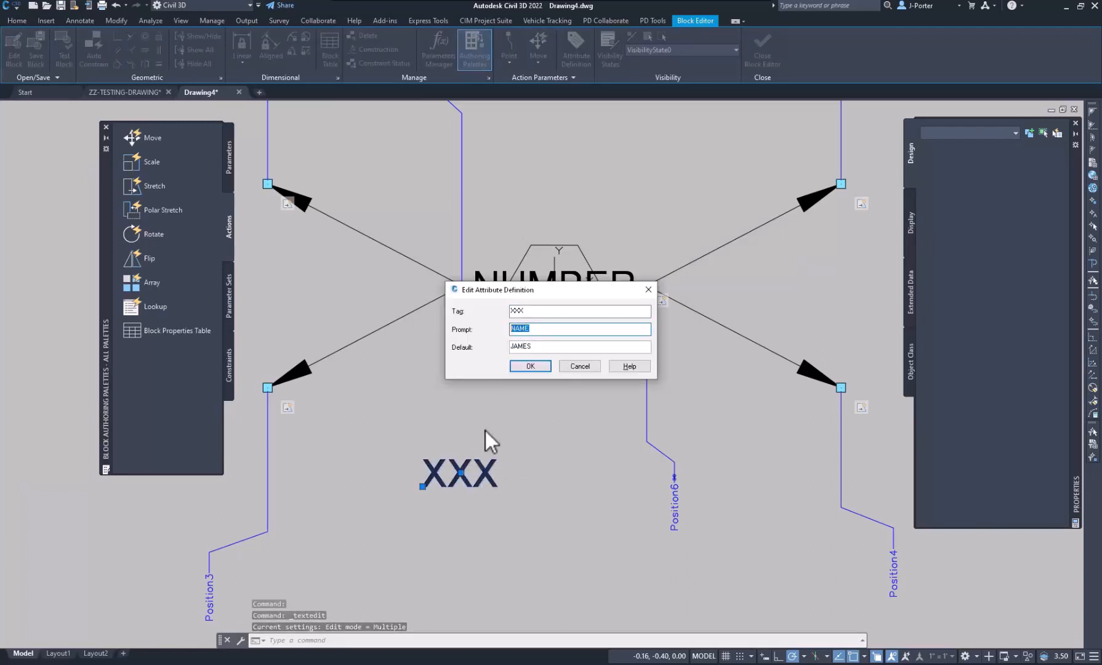
key(shift+Tab)
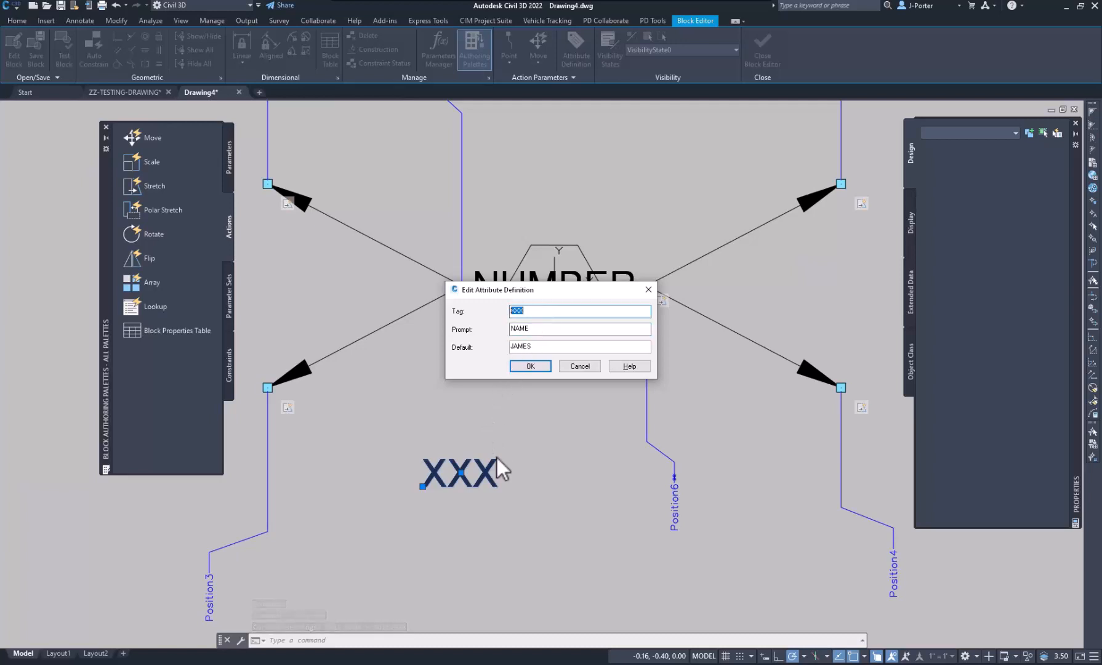
click(579, 370)
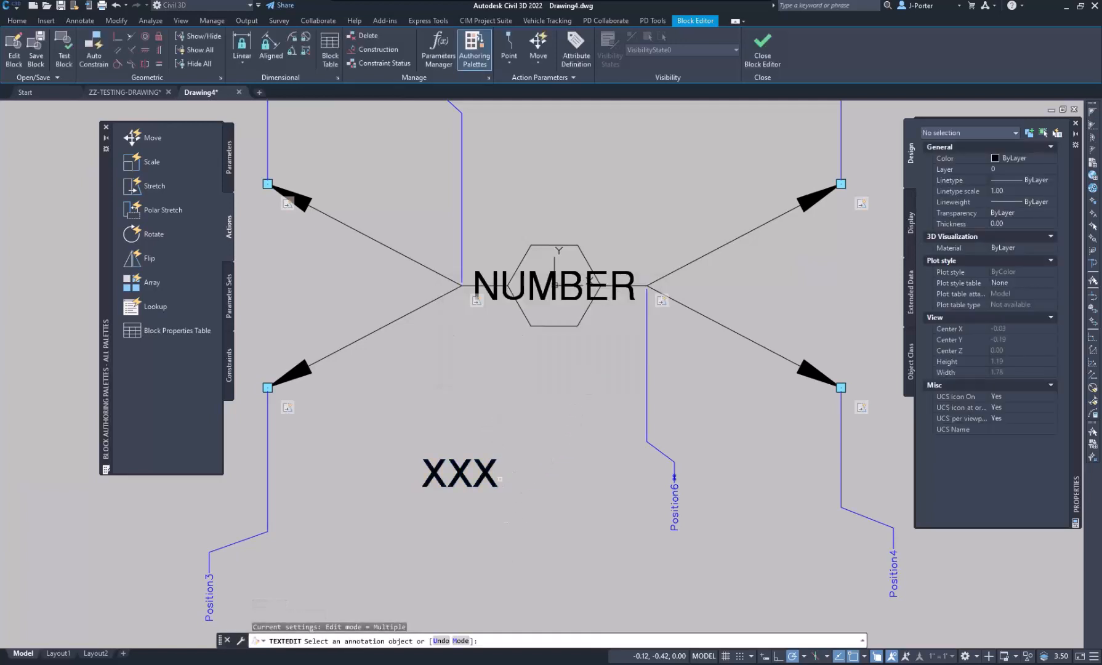
key(Escape)
key(Escape)
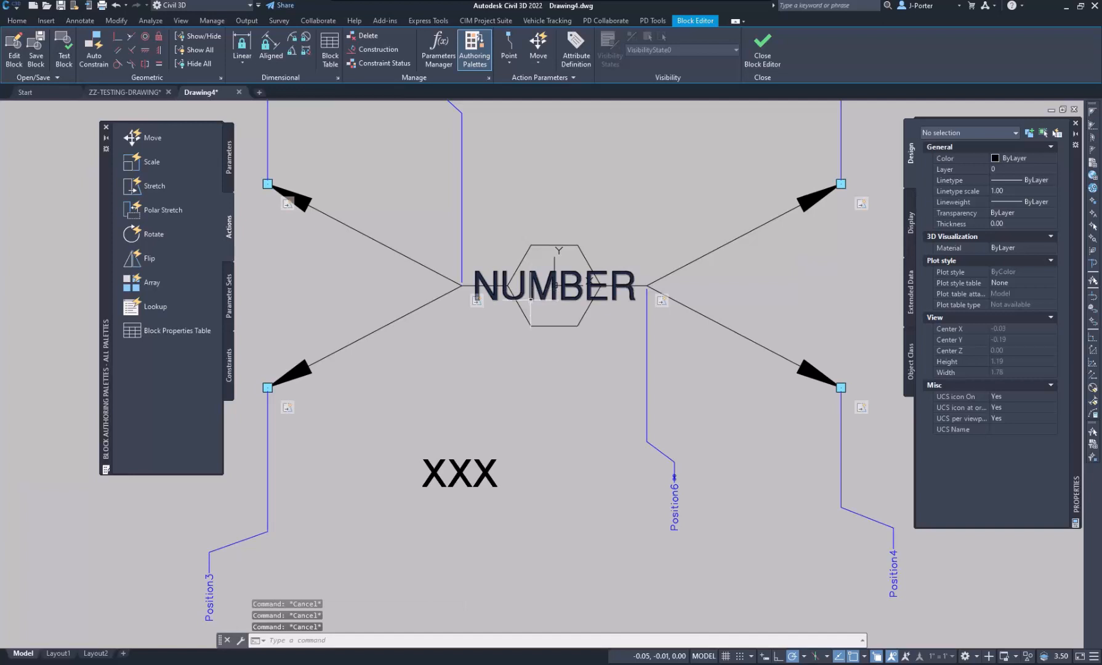
Erase the XXX attribute below the hexagon
text(e)
key(Return)
click(528, 418)
click(418, 510)
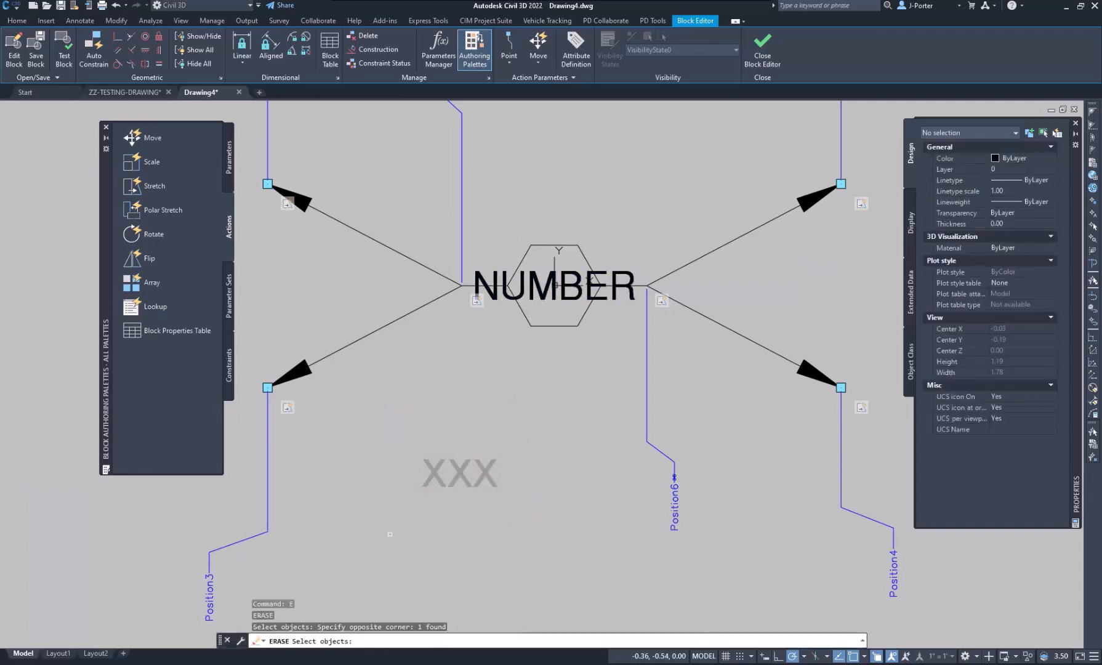
key(Return)
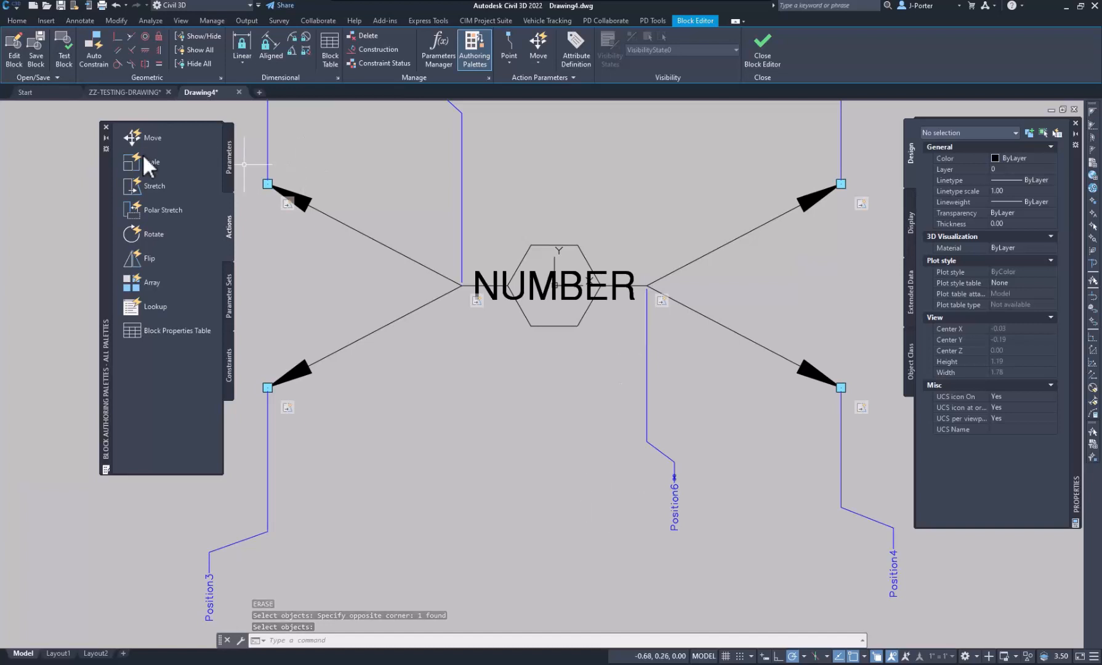
Add a Rotation parameter centred midway between two opposite hexagon corners, with its radius and default angle set at the right vertex
click(229, 158)
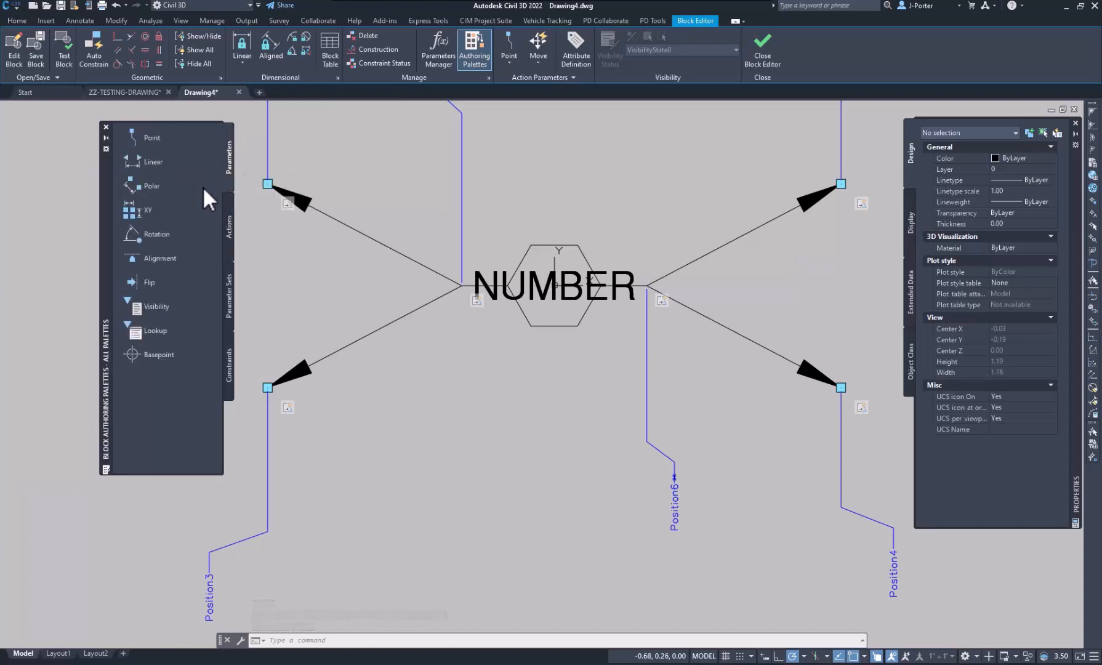
click(149, 233)
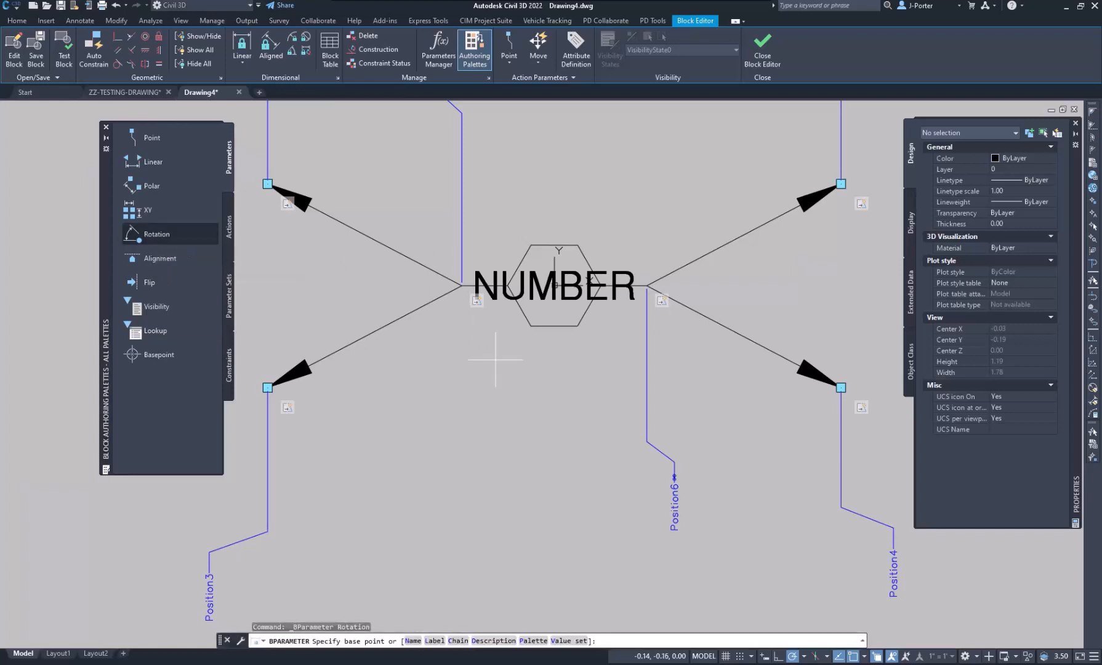
shift+right_click(460, 361)
mouse_move(495, 407)
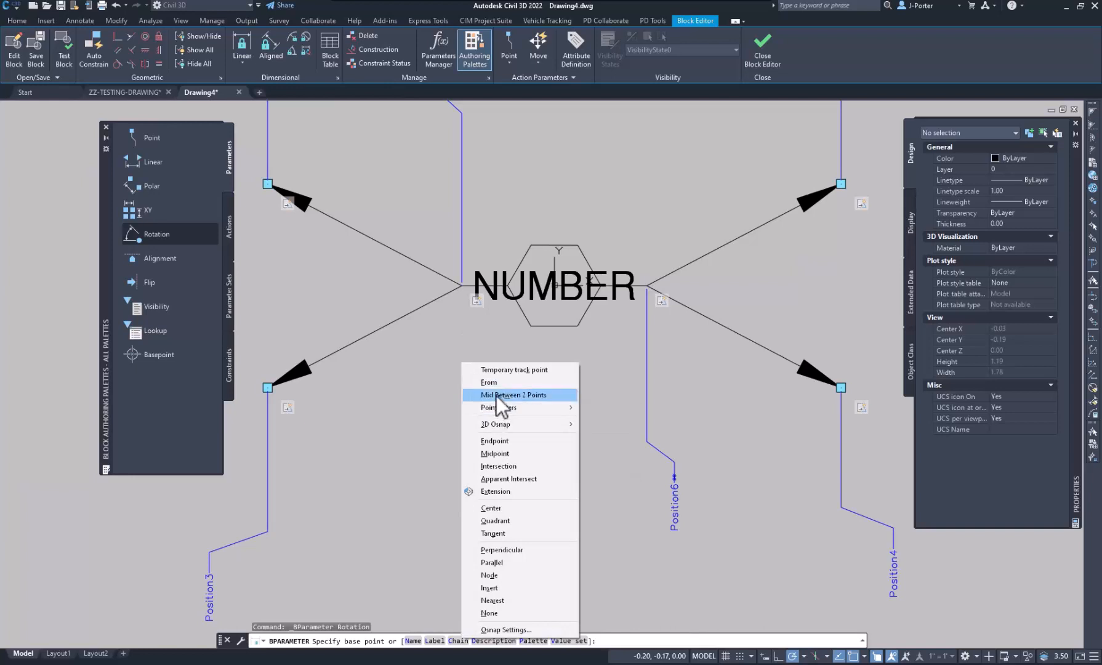
click(496, 394)
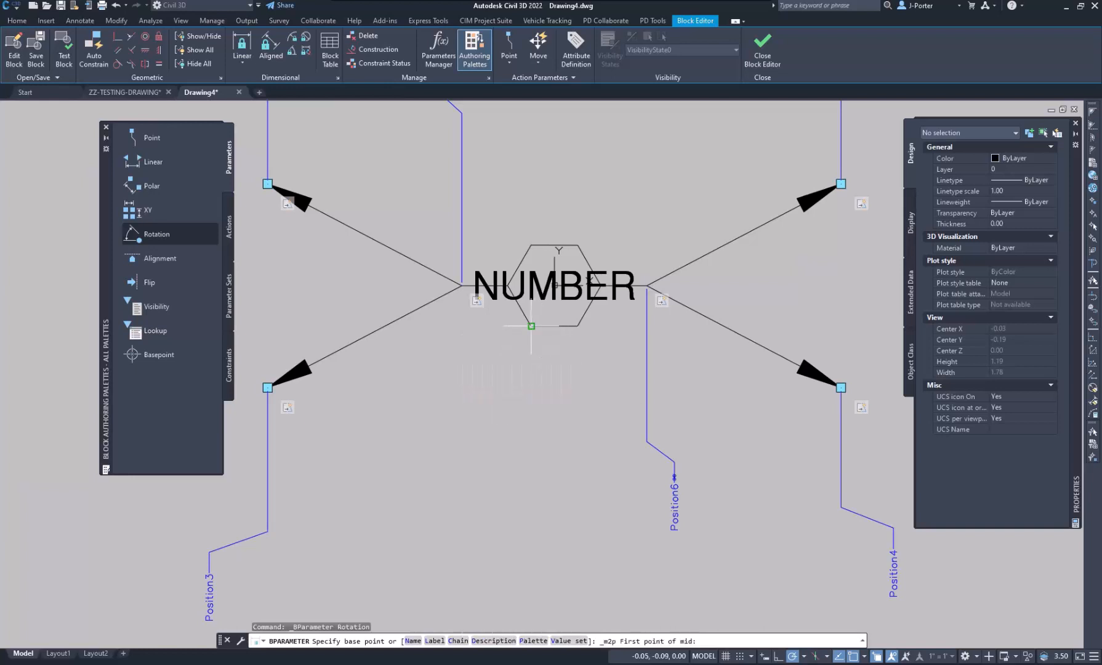
click(531, 325)
click(577, 245)
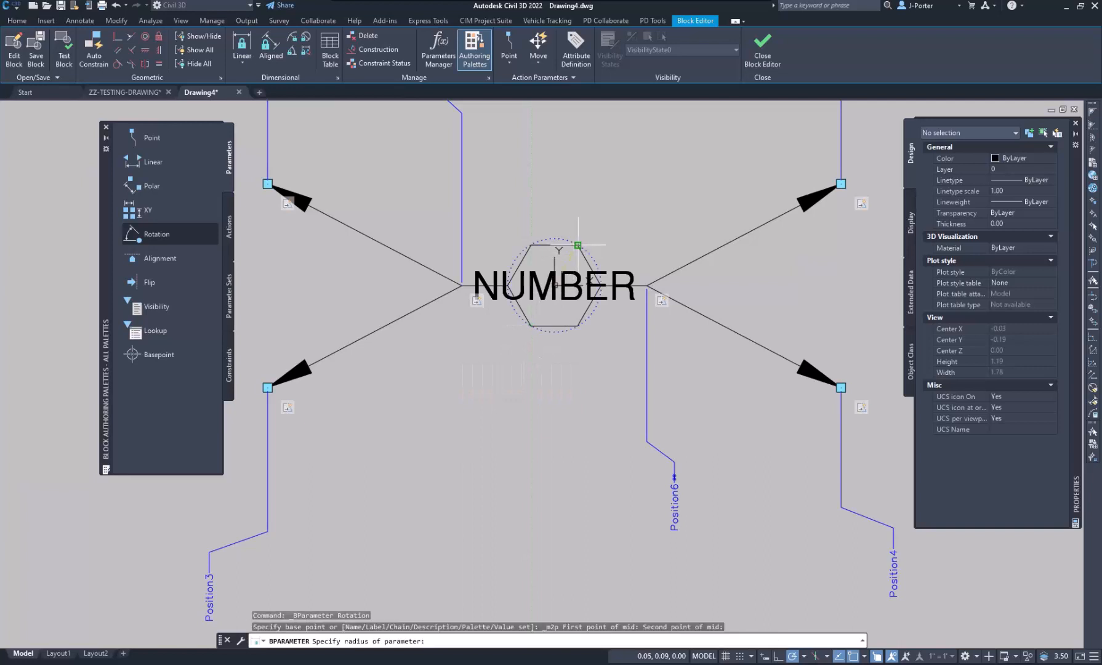
click(600, 285)
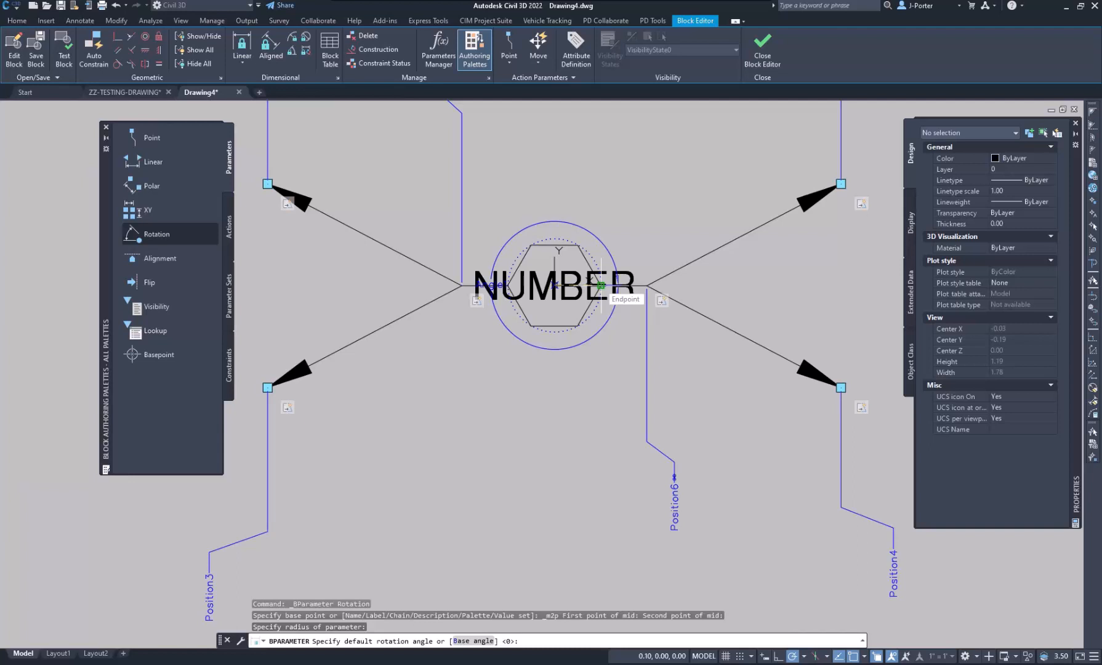
click(599, 285)
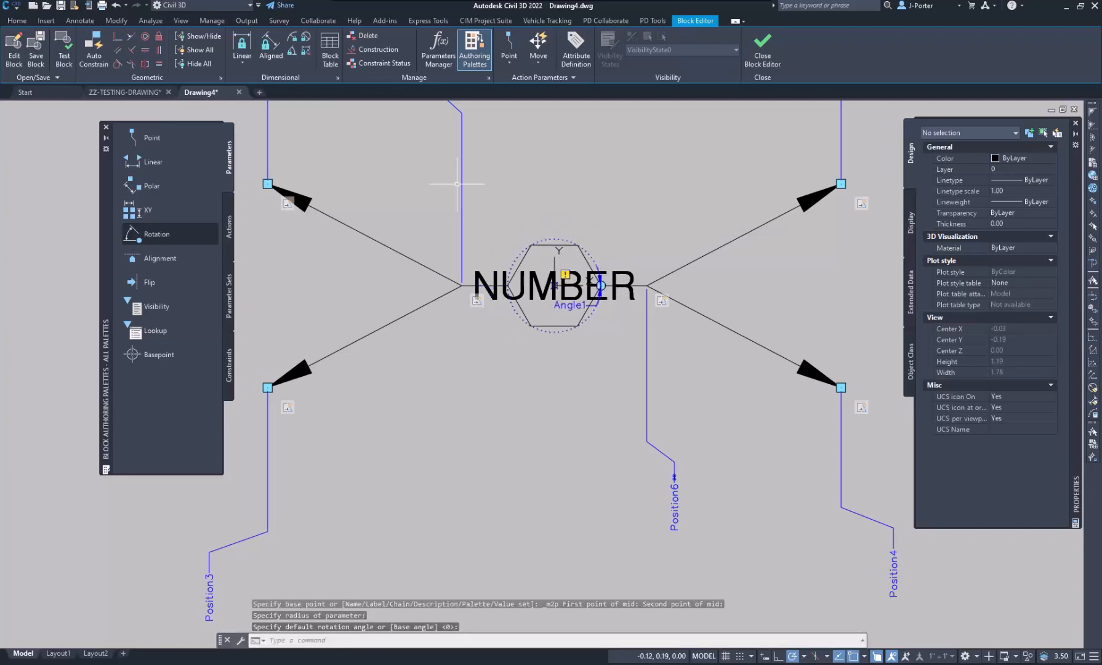
Assign a Rotate action to the Rotation parameter, selecting the hexagon, NUMBER text, short horizontal lines, both junction Point parameters and the Rotation parameter, excluding all four arrows
click(228, 235)
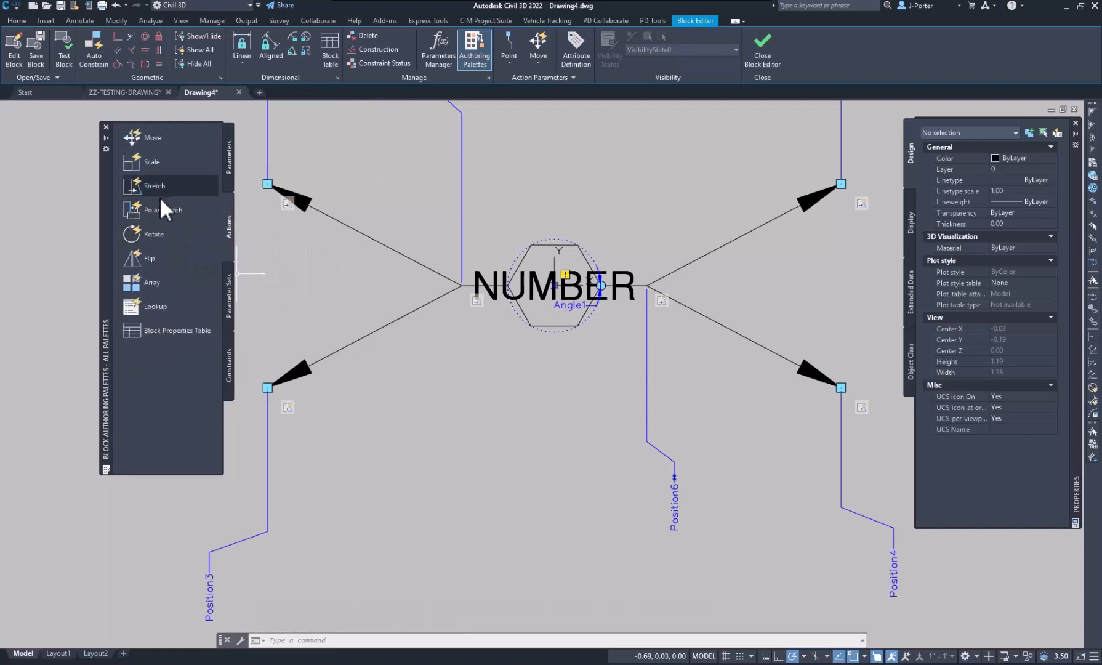
click(152, 231)
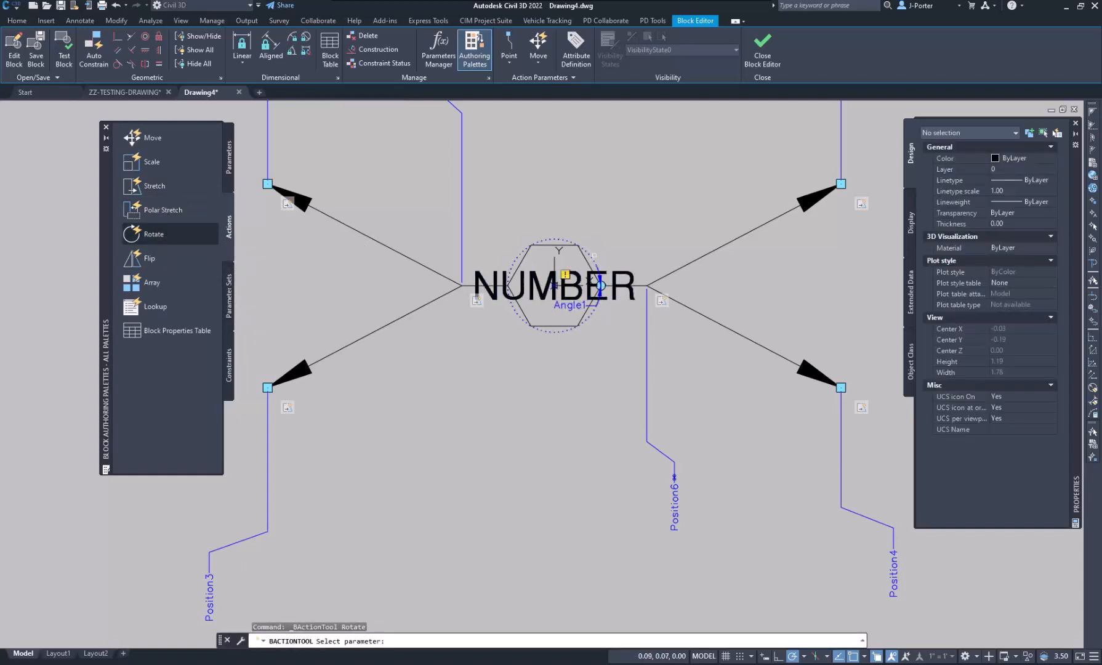
click(600, 287)
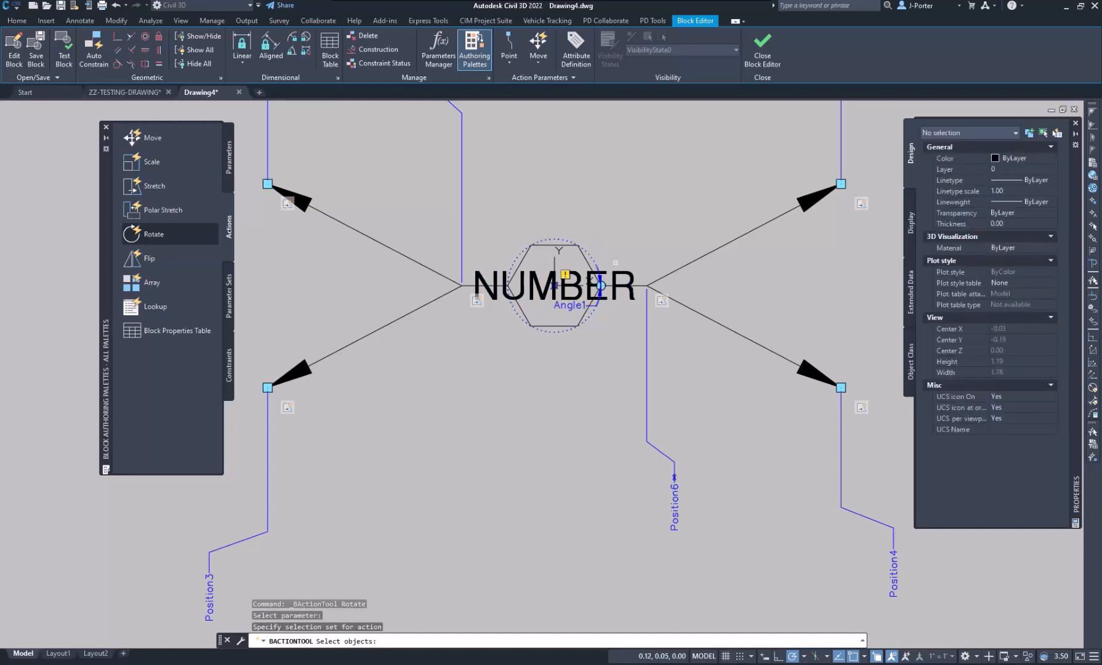
click(702, 153)
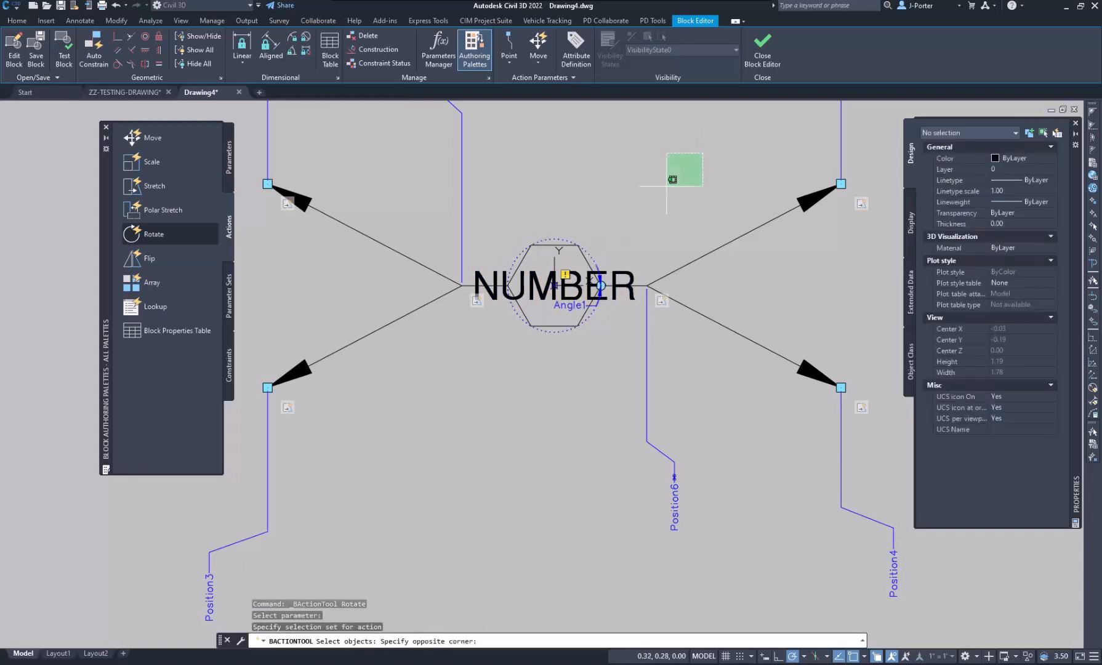
click(417, 357)
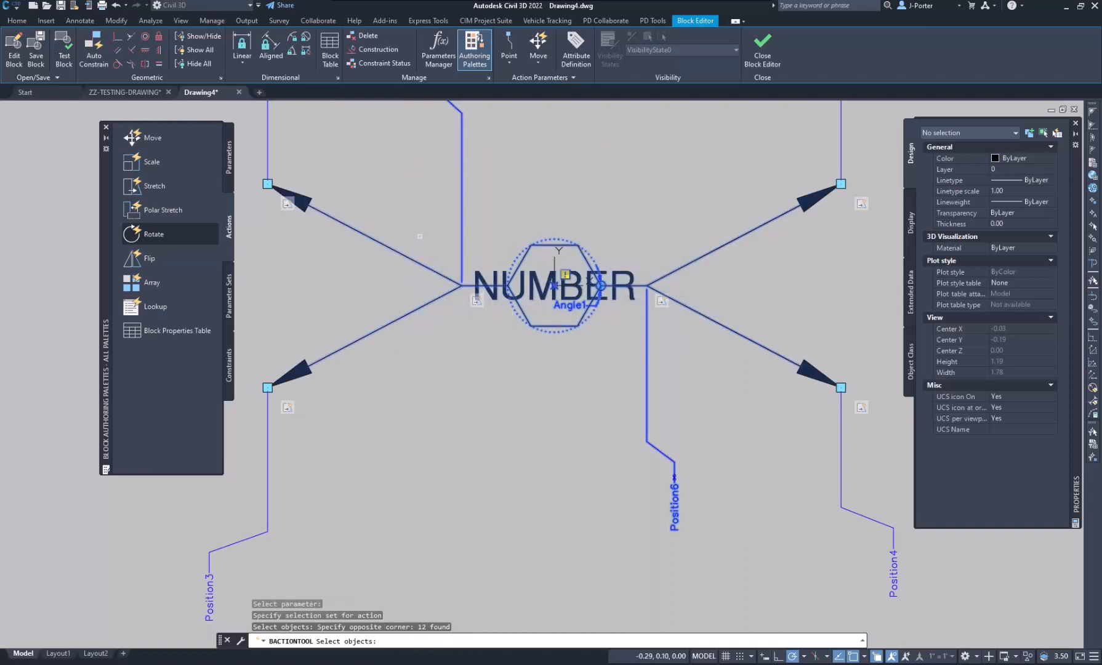
click(392, 183)
shift+click(350, 345)
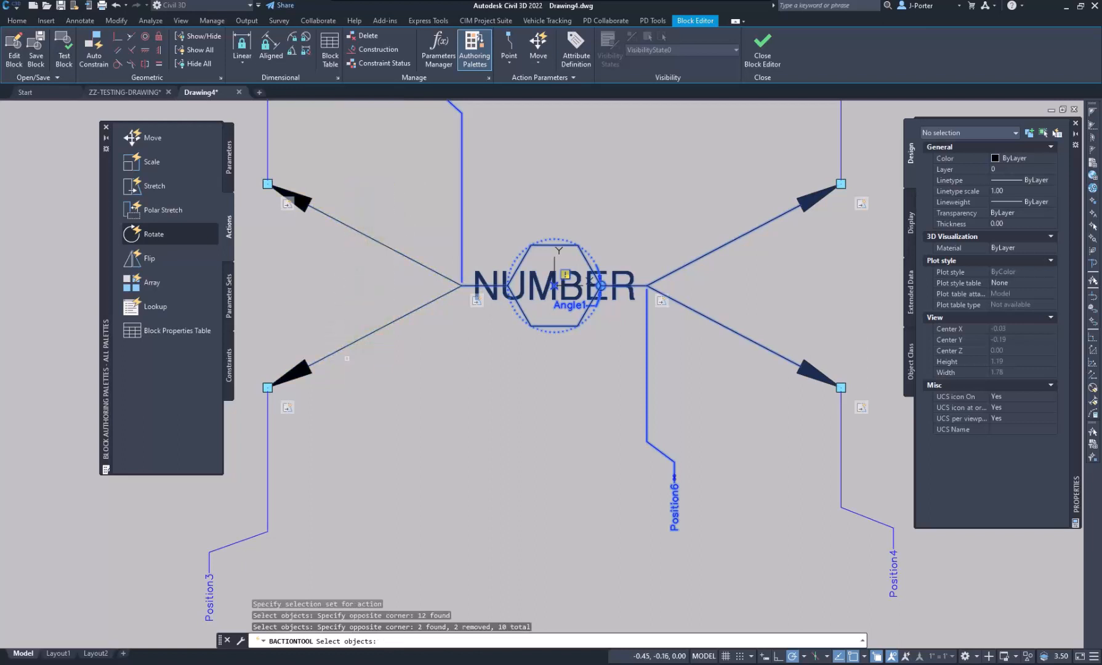
shift+click(752, 199)
shift+click(704, 379)
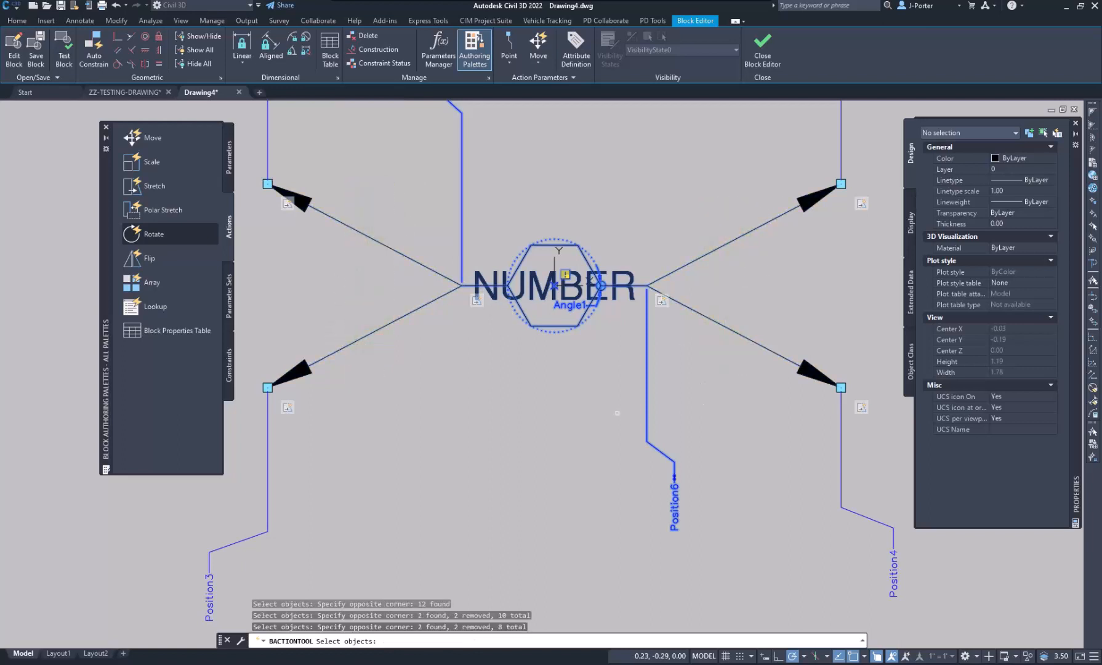
scroll(525, 273, down, 2)
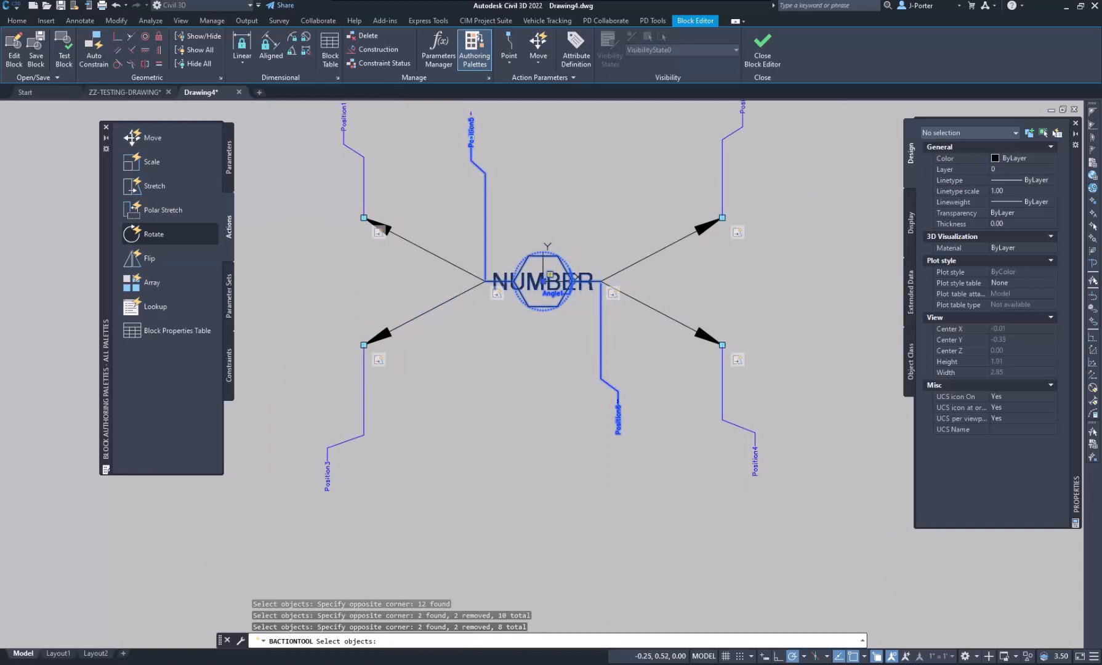
scroll(499, 278, up, 4)
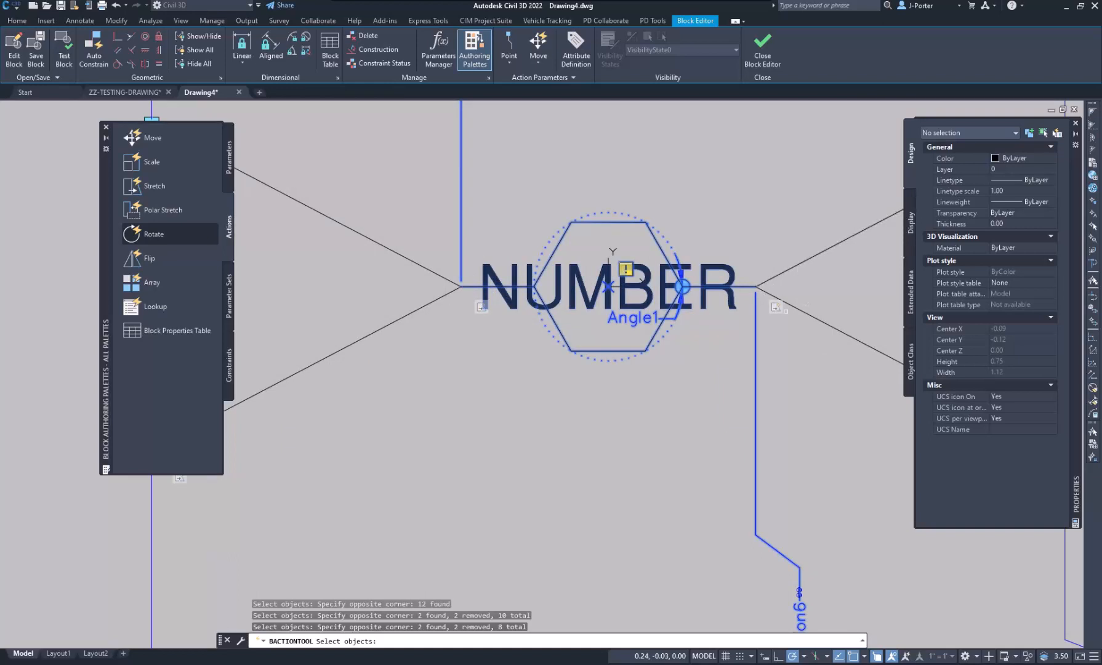
scroll(628, 320, down, 2)
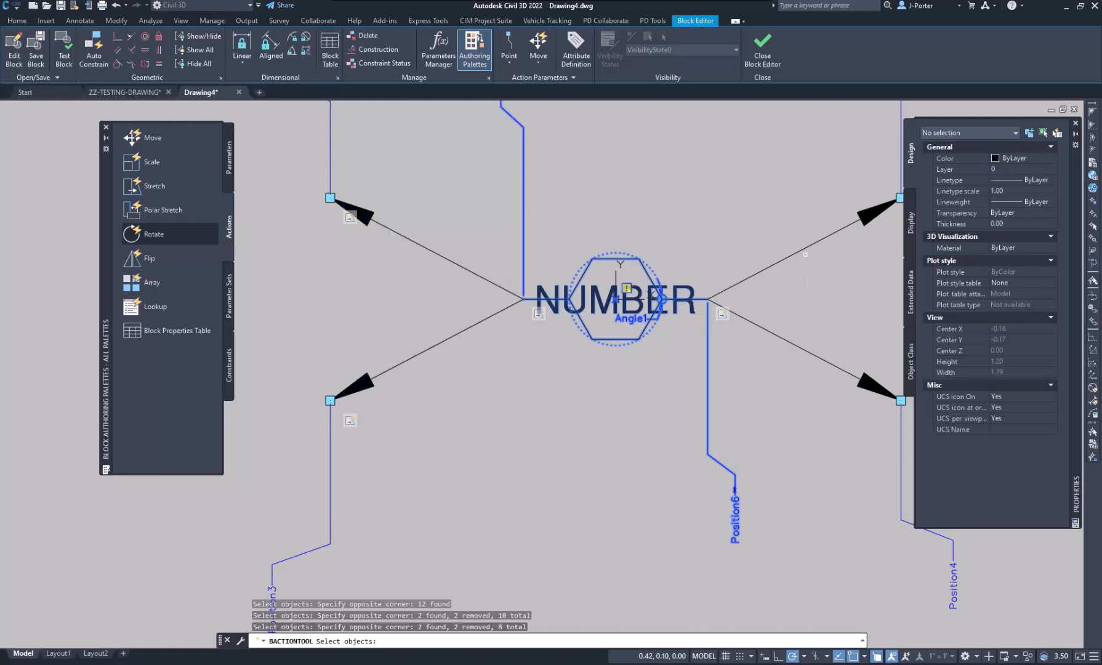
scroll(517, 354, down, 2)
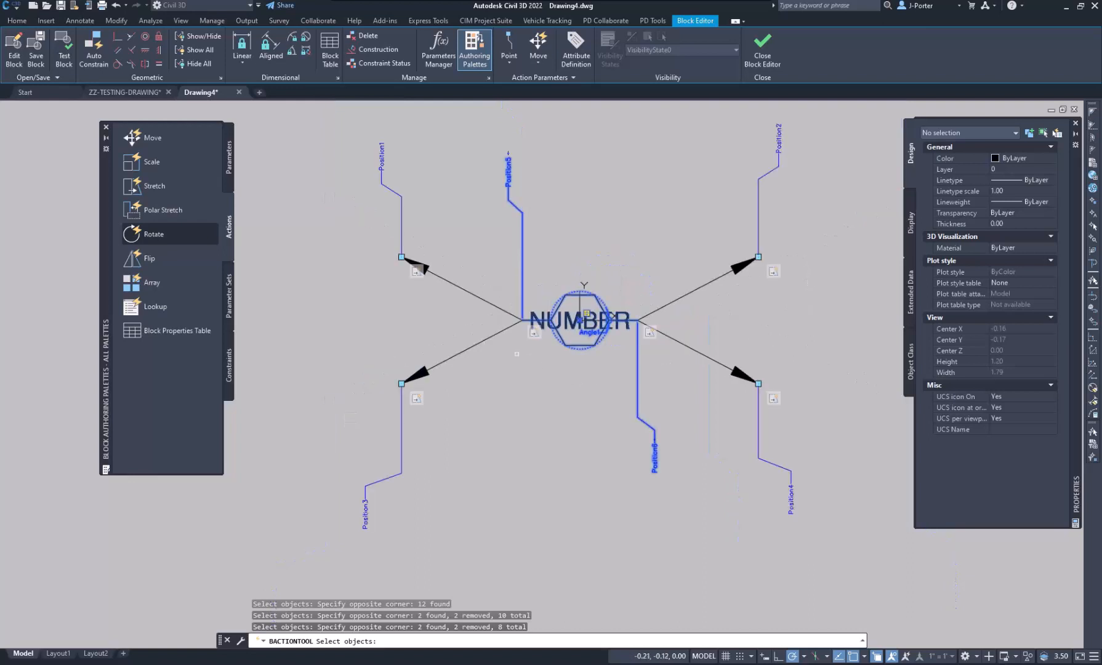
key(Return)
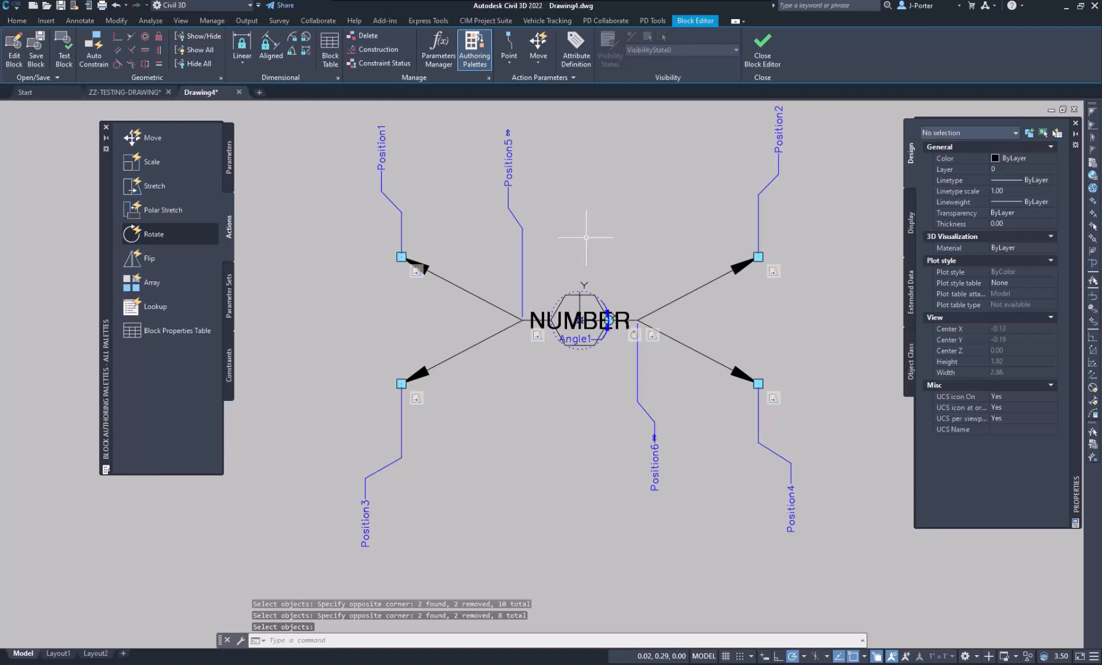
Save the changes to HEX-NOTE on leaving the Block Editor, and test the inserted block's rotation grip without committing an angle
click(767, 56)
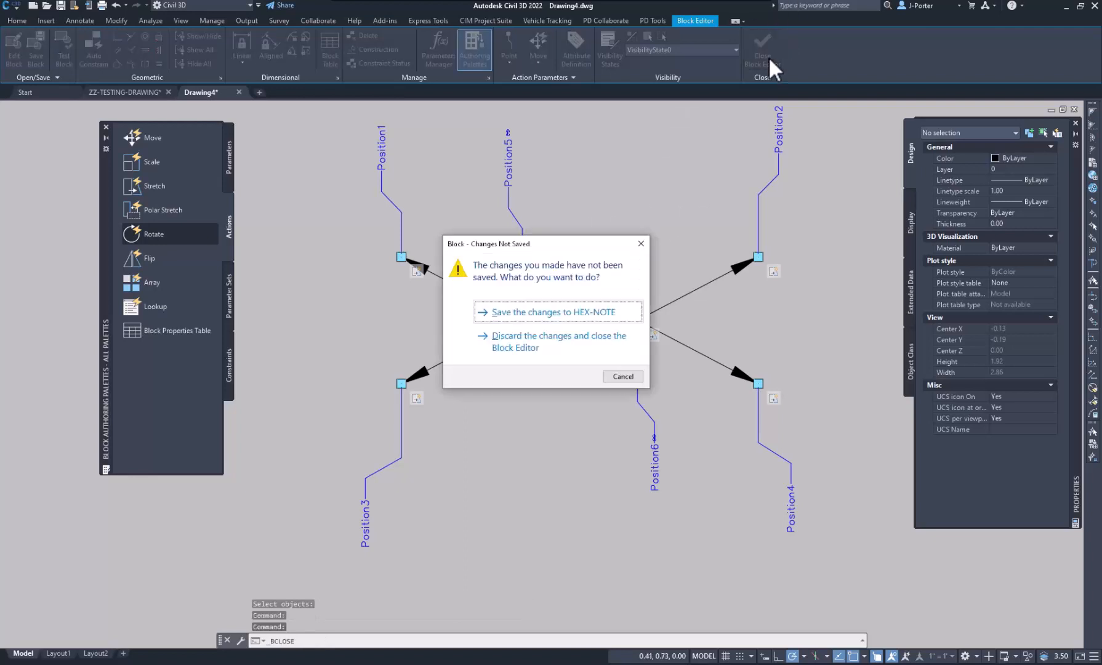
click(572, 316)
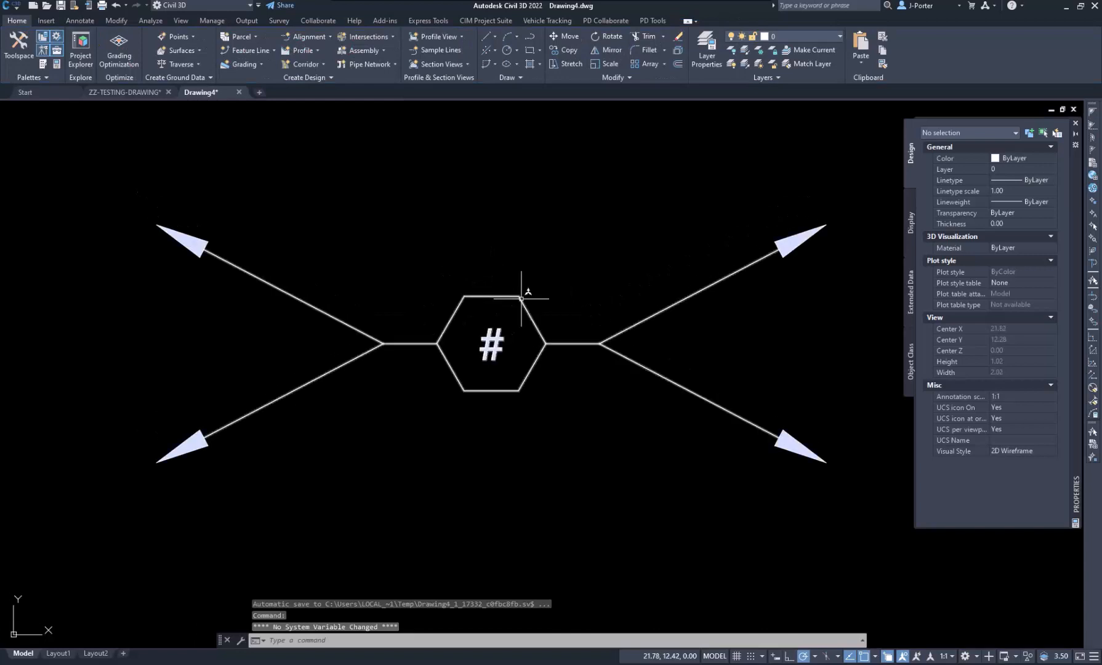
click(522, 298)
click(545, 343)
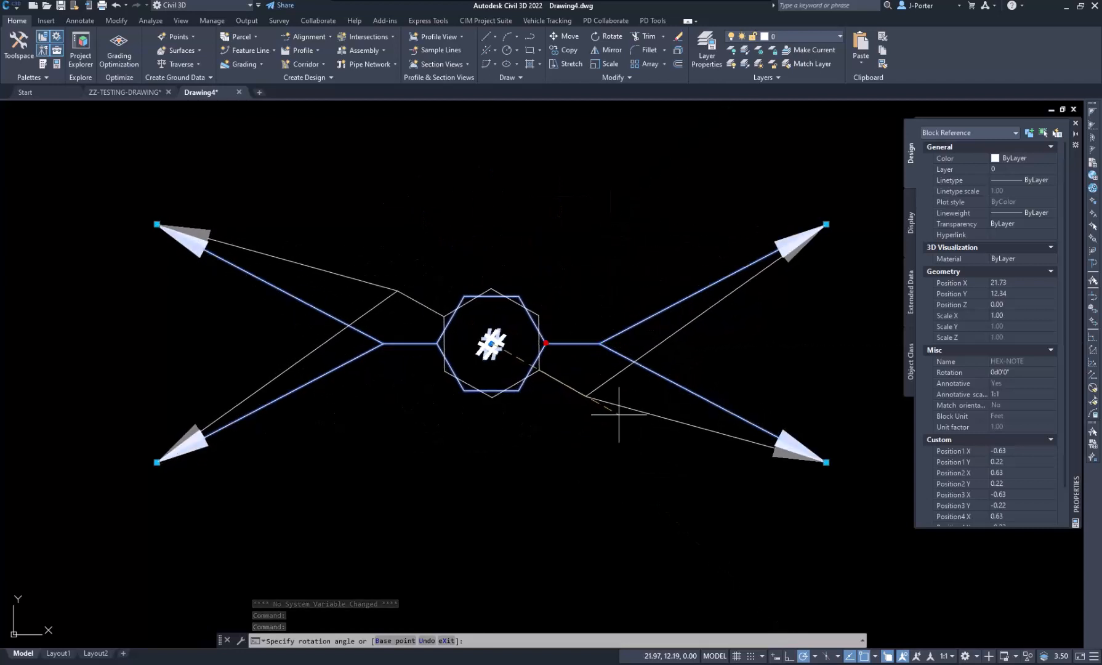
key(Escape)
key(Escape)
key(Escape)
Reopen HEX-NOTE in the Block Editor and add a Visibility parameter just below the hexagon's right side
scroll(575, 316, down, 2)
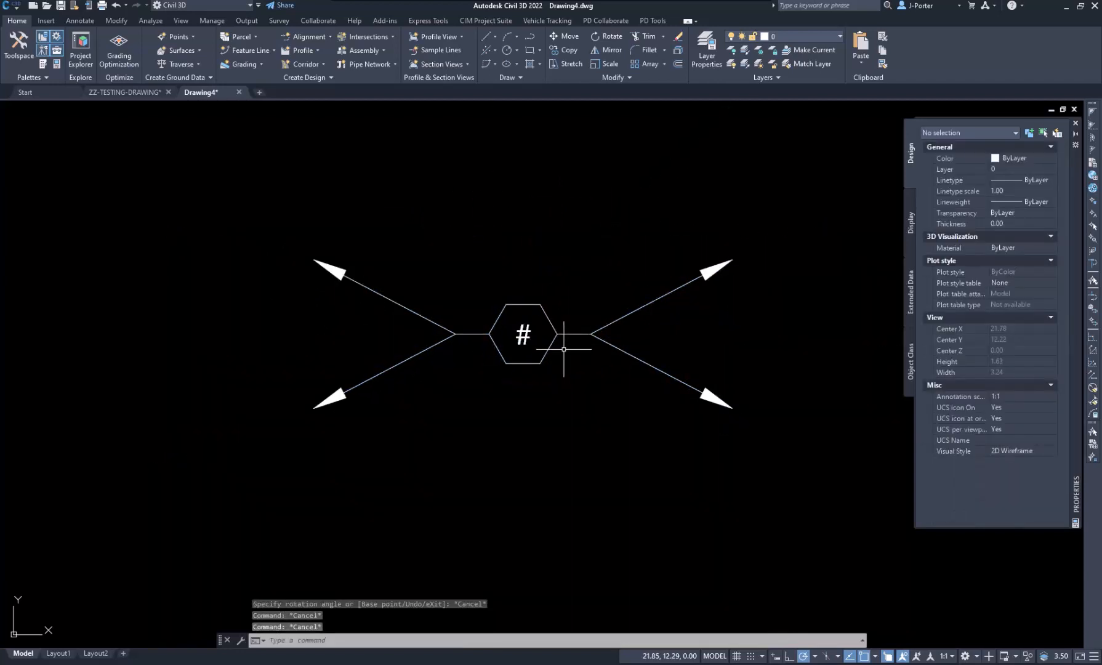
click(567, 326)
right_click(558, 259)
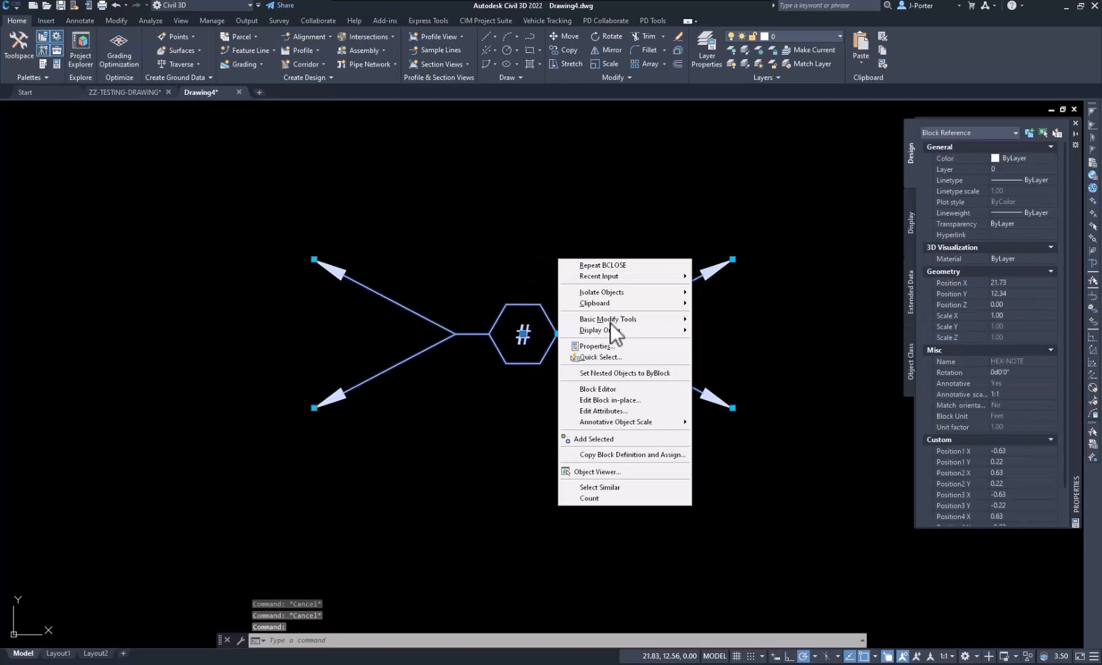
click(598, 389)
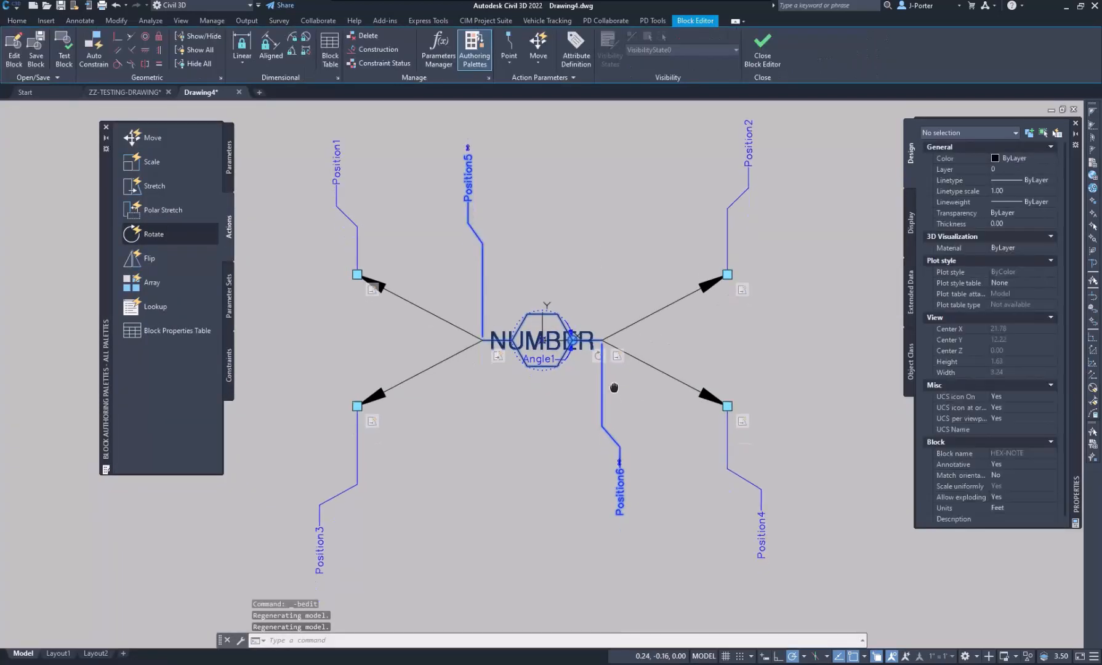
click(227, 159)
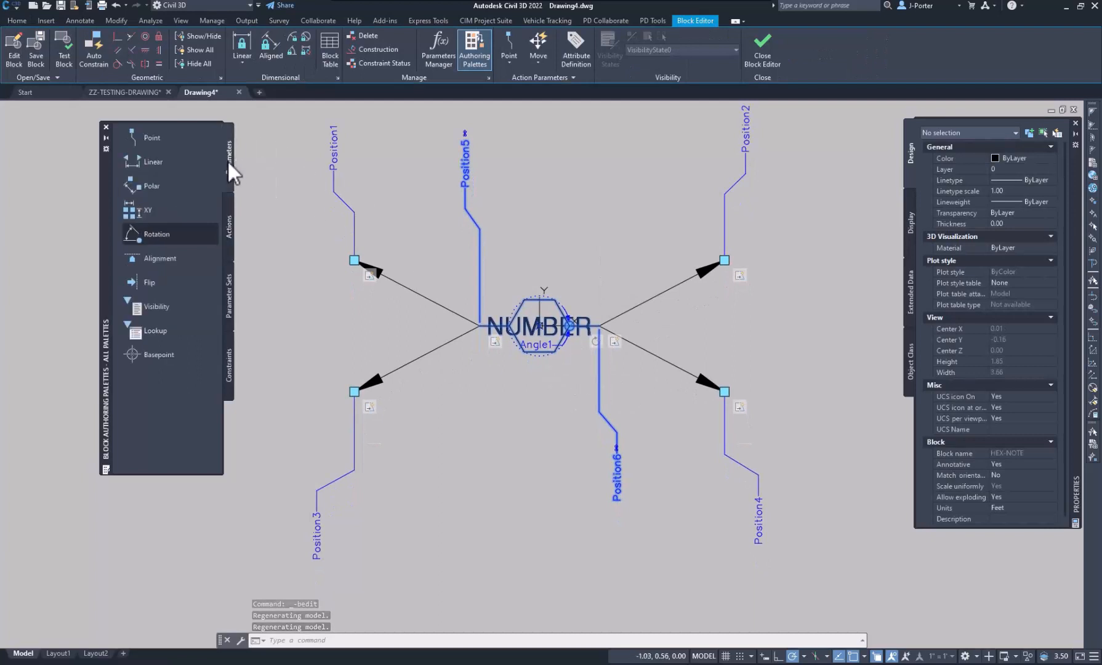
click(165, 307)
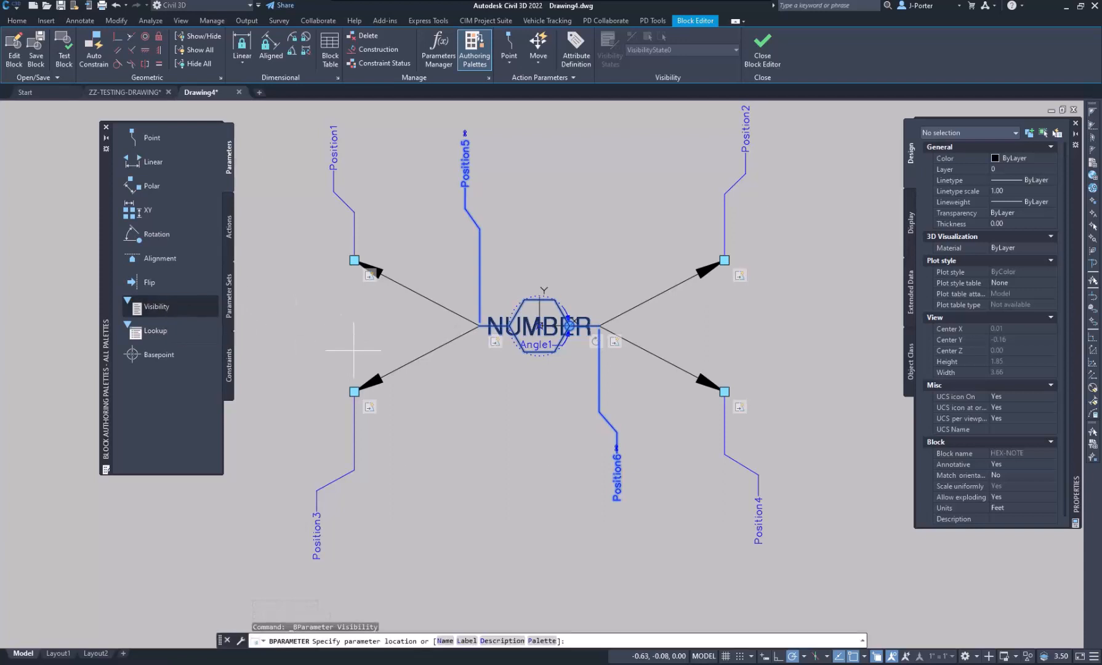
click(580, 371)
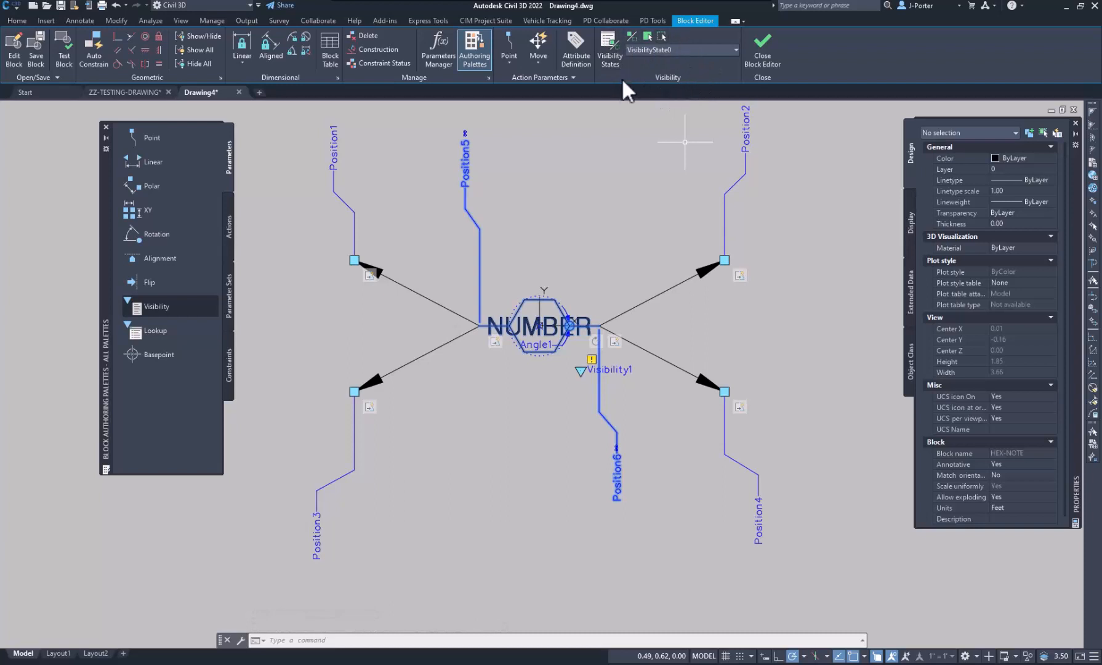
Rename the default visibility state as 4 Arrows
click(609, 49)
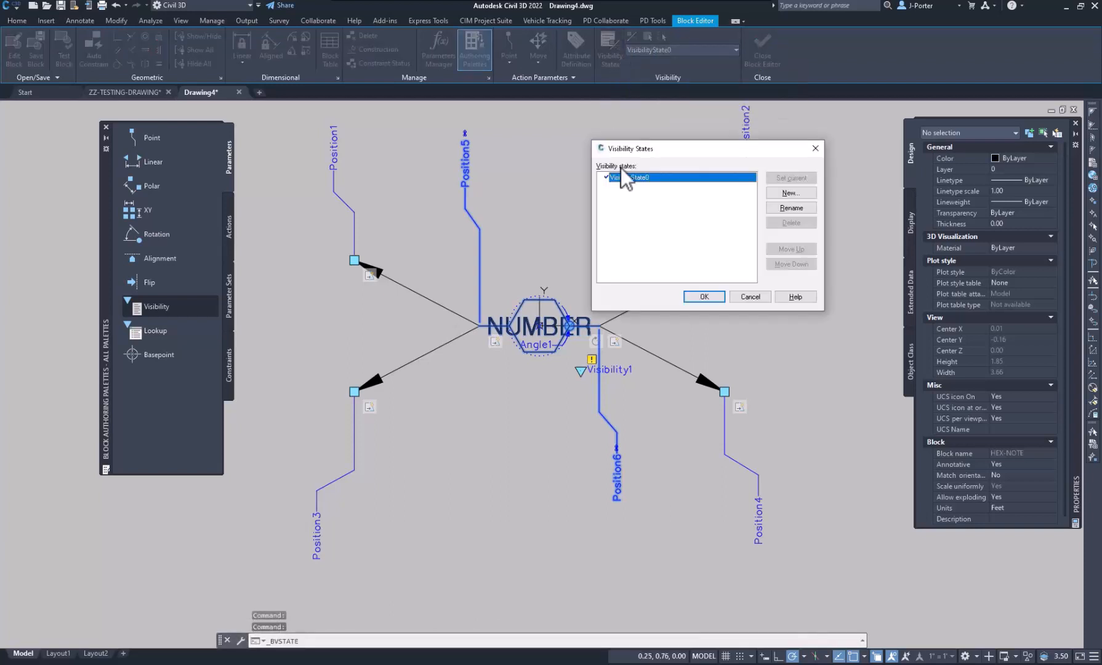
click(655, 177)
text(4 ARR)
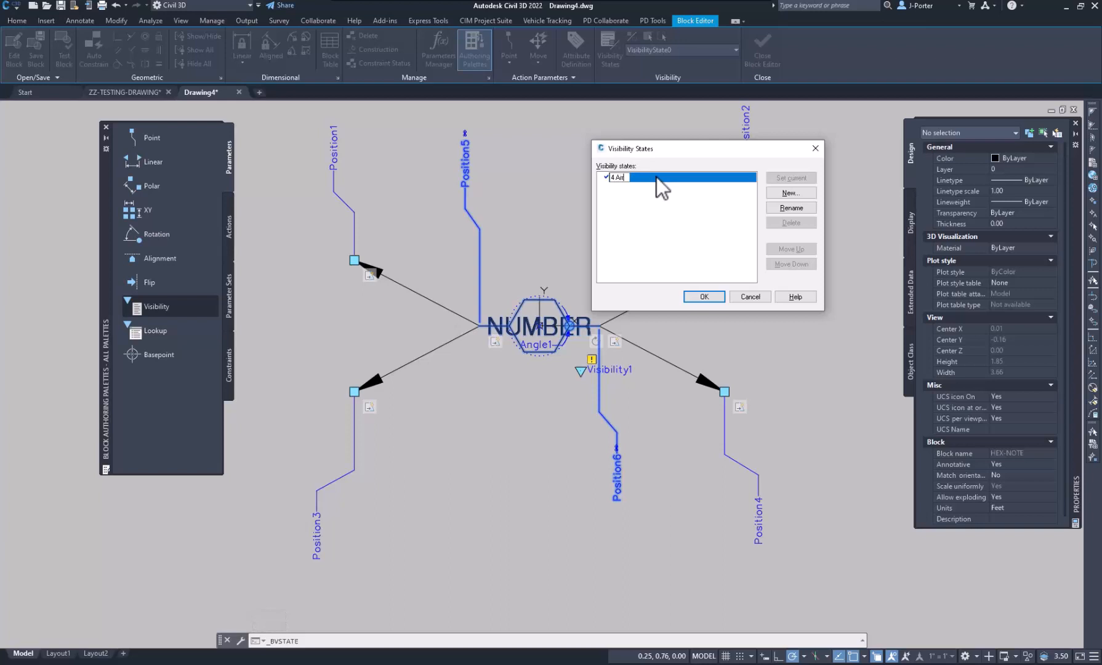
text(ows)
Create visibility states 2 Arrows Left and 2 Arrows Right, both showing all existing objects
click(791, 194)
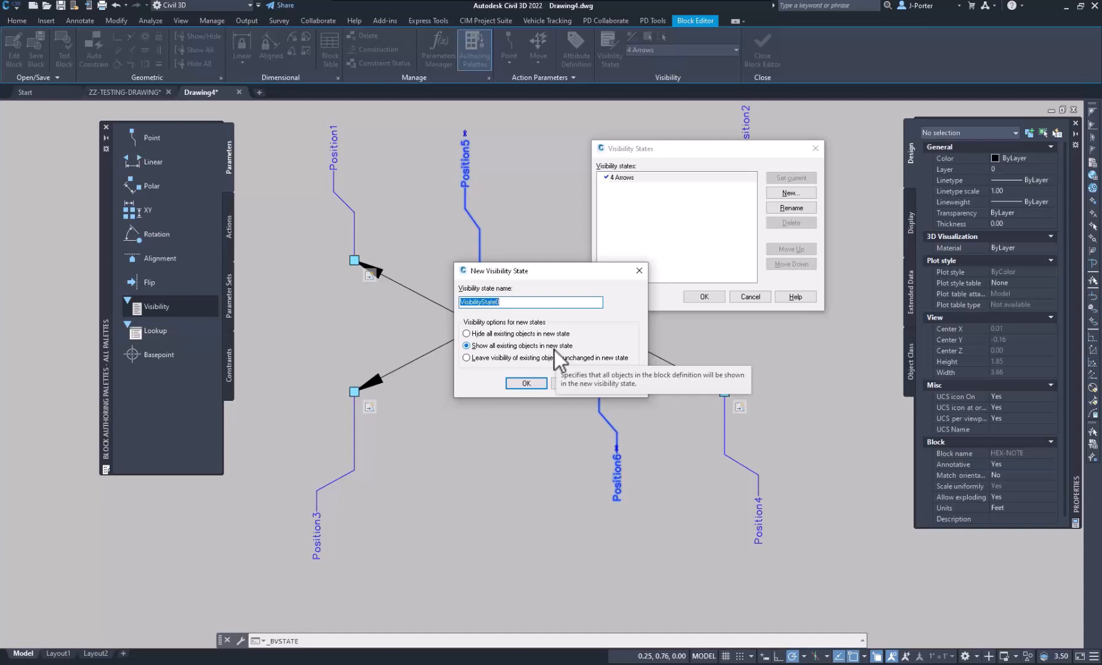
text(2)
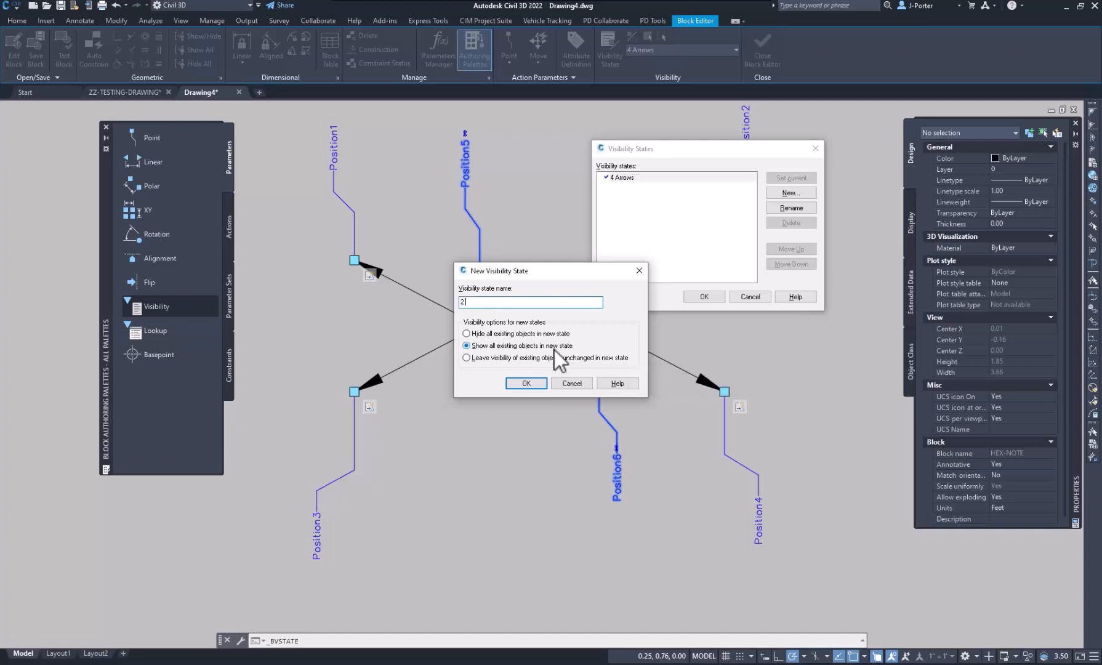
text( Arrows Left)
click(534, 383)
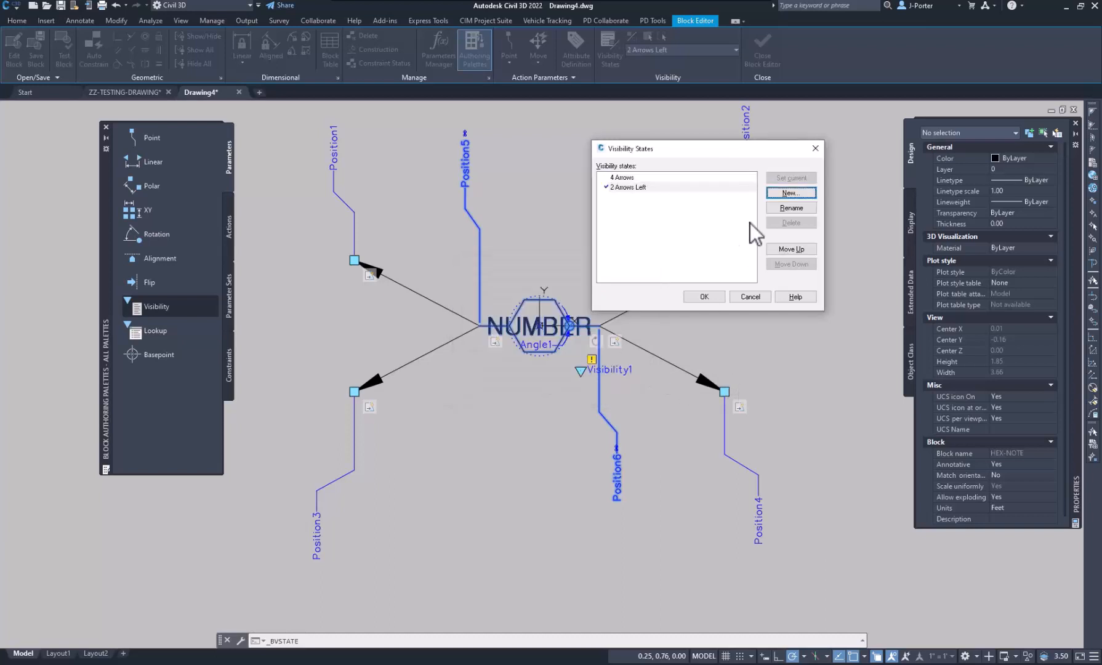
click(789, 193)
text(2)
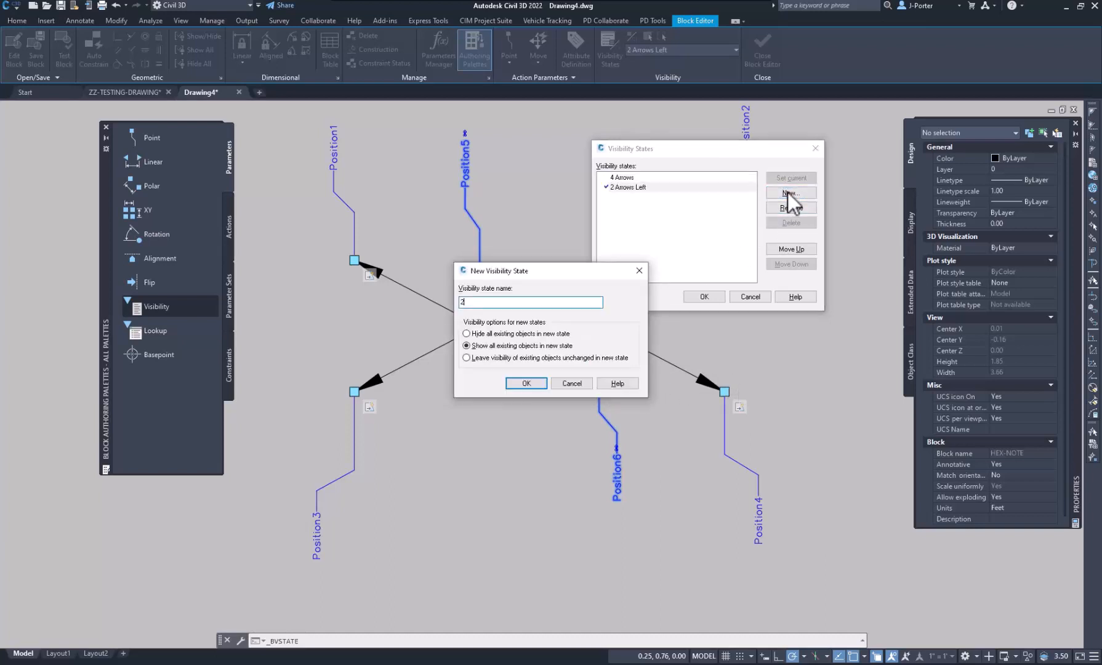
text( Arrows Right)
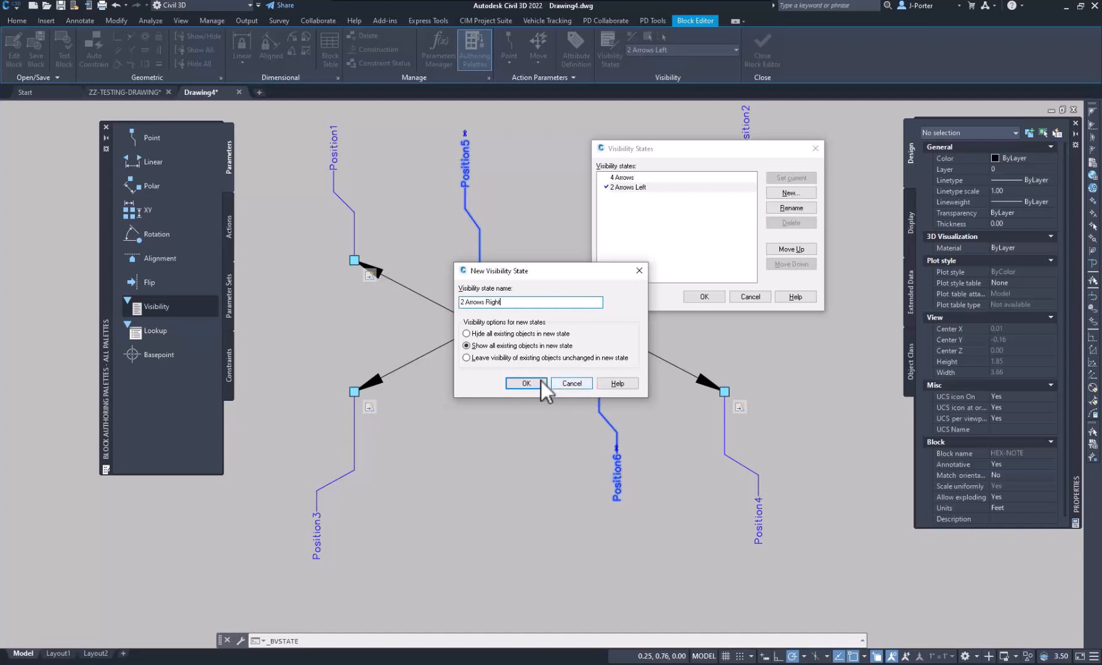
click(539, 382)
Create visibility states 1 Arrow Left and 1 Arrow Right, both showing all existing objects
click(788, 193)
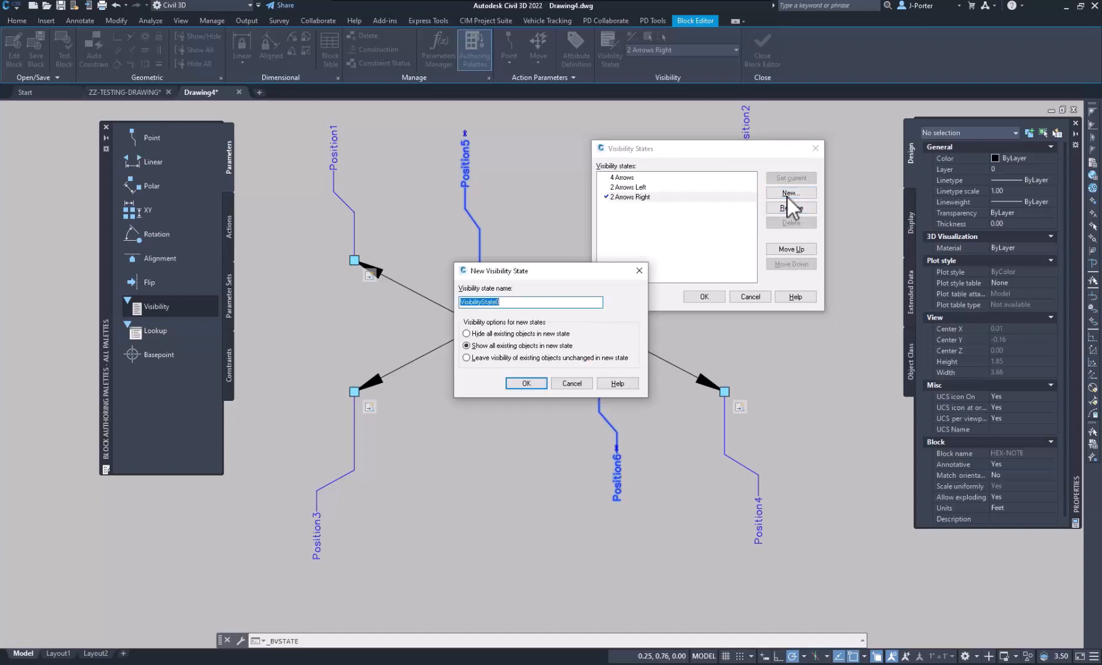
text(1 Arrow Left)
click(525, 384)
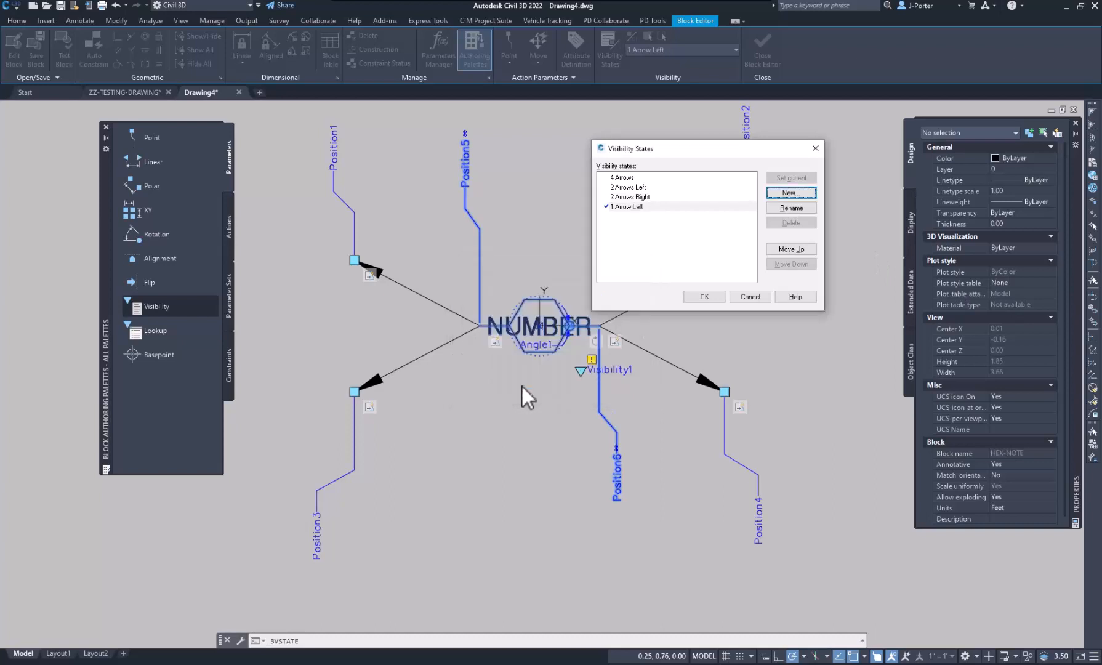
click(792, 194)
text(1)
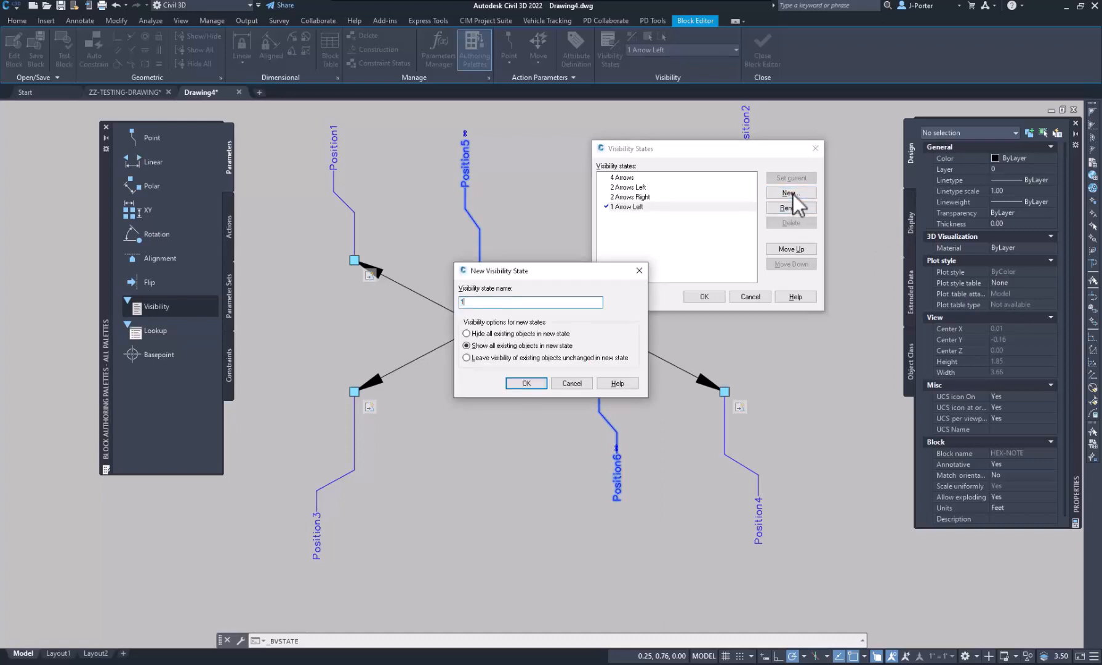
text( Arrwo)
key(BackSpace)
key(BackSpace)
text(ow Right)
key(Return)
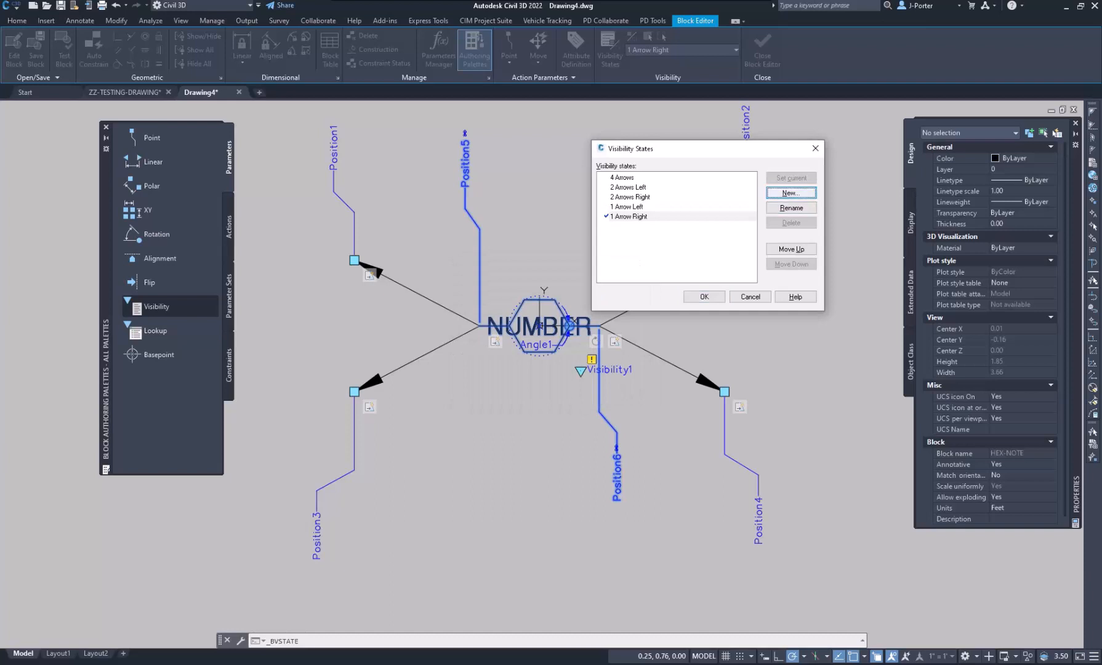
Create a visibility state 1 Arrow Each Side showing all existing objects, and accept the list of states
click(791, 192)
text(1)
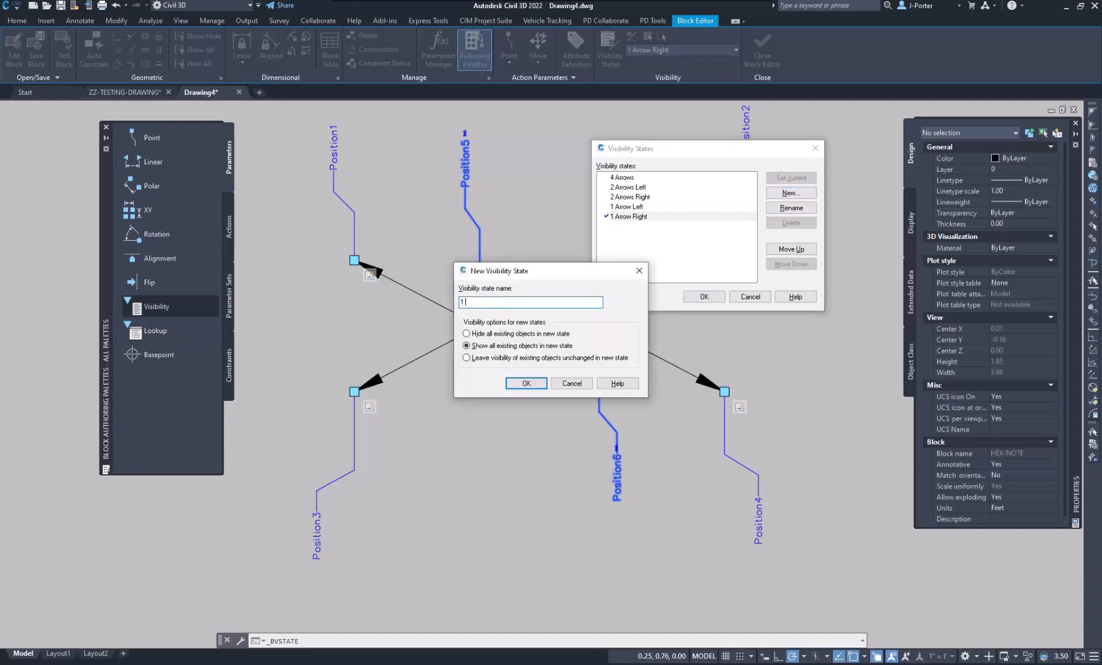
text( Arrow Each Side)
click(526, 383)
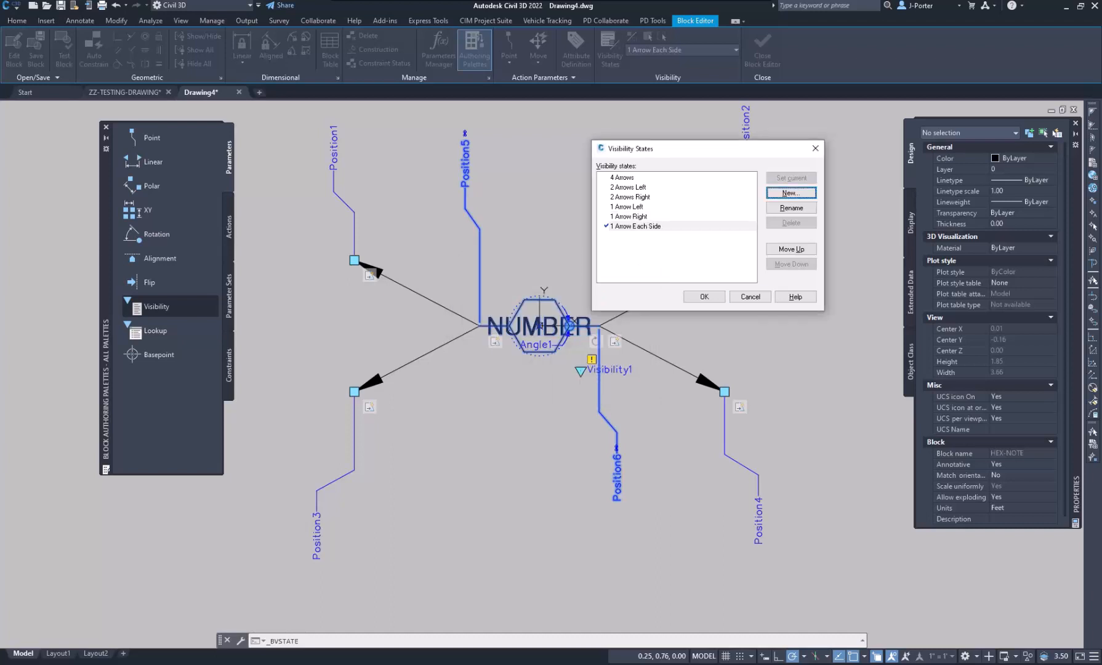
click(704, 296)
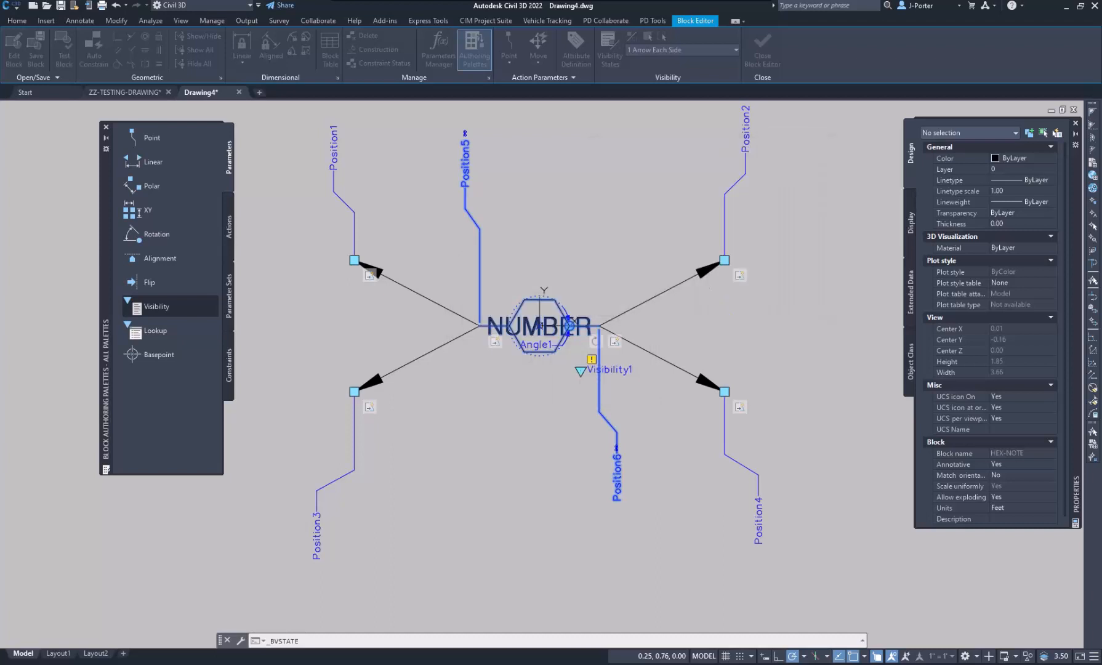
Check the 4 Arrows visibility state and make 2 Arrows Left the current state
click(681, 50)
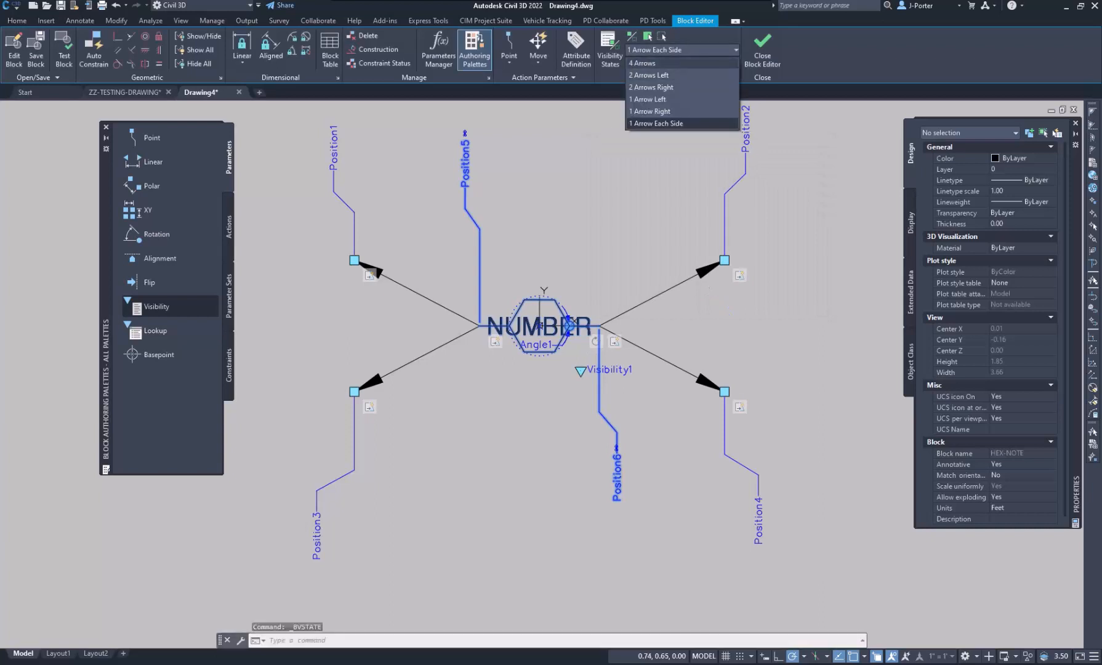
click(641, 63)
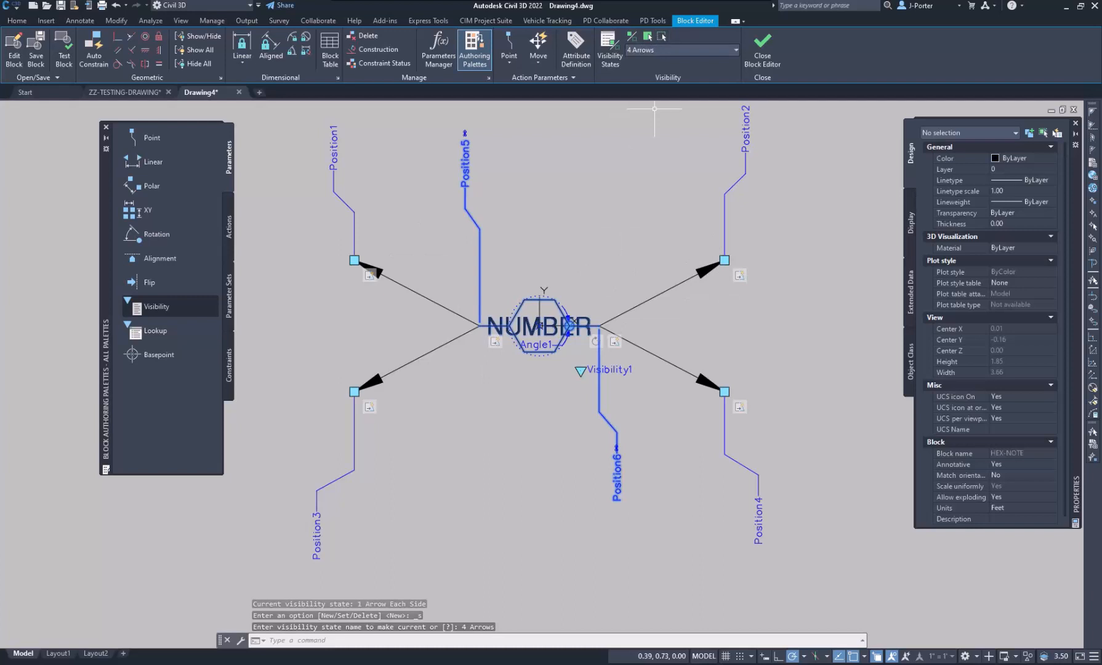
click(682, 50)
click(646, 74)
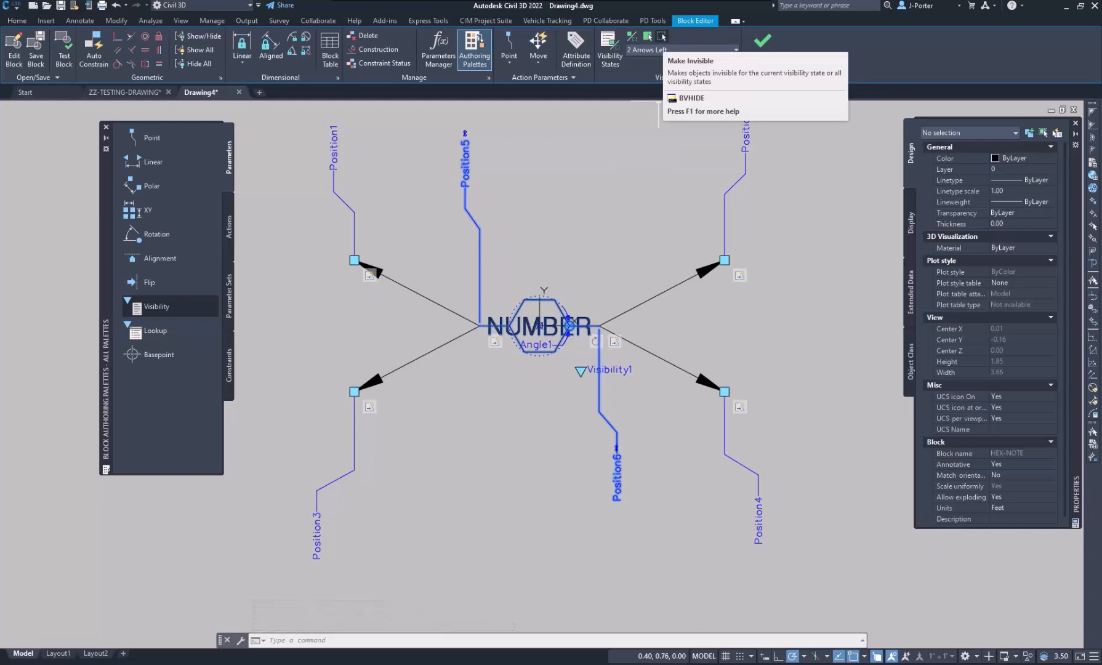
Hide both right arrows, their Position2 and Position4 parameters and the right short horizontal line in the 2 Arrows Left state
click(660, 37)
click(818, 114)
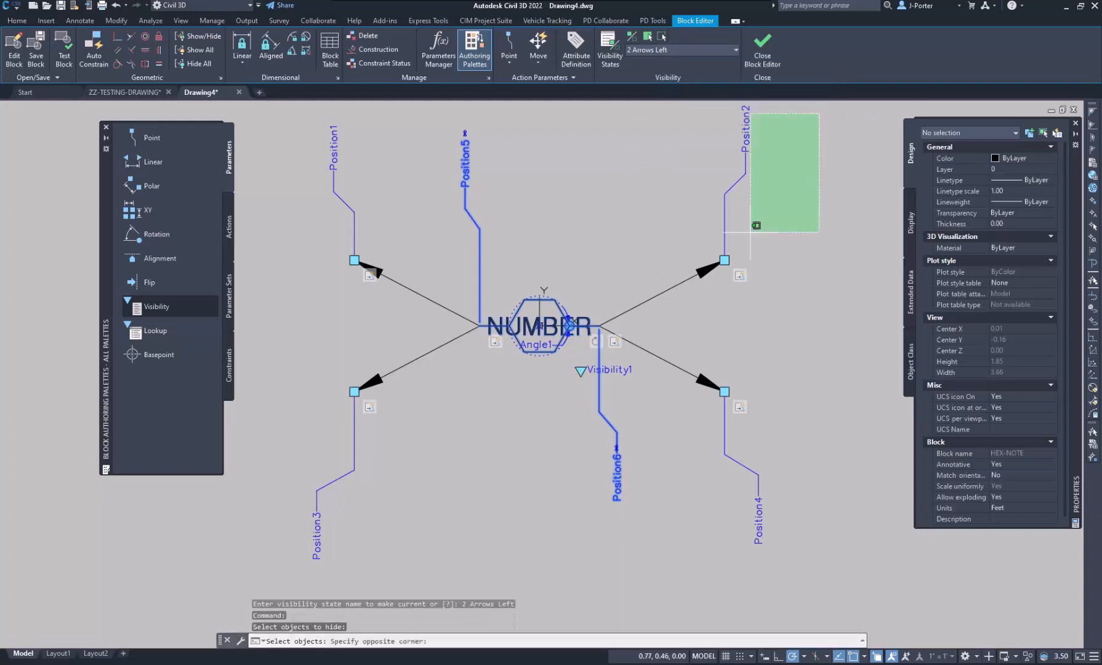
click(669, 567)
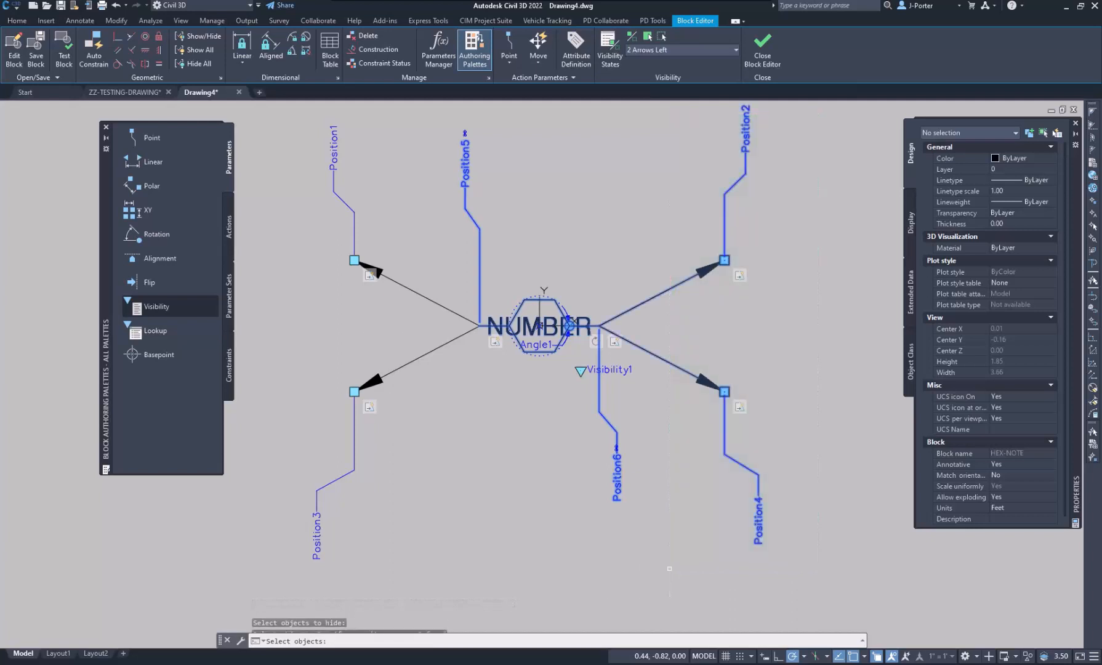
scroll(588, 332, up, 10)
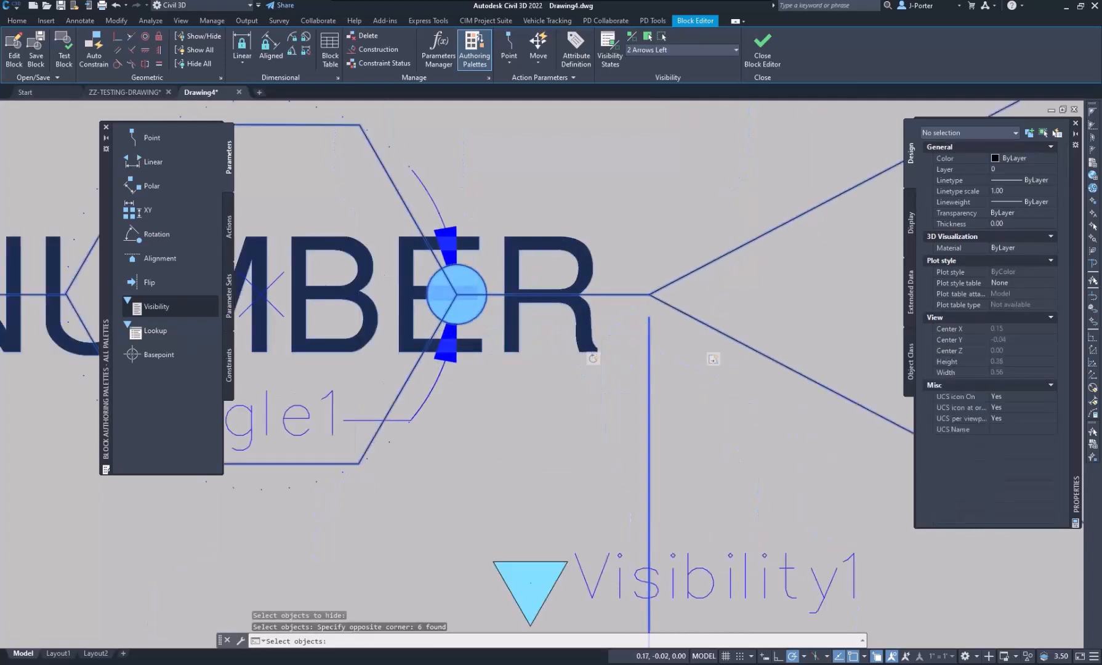
click(632, 258)
click(619, 288)
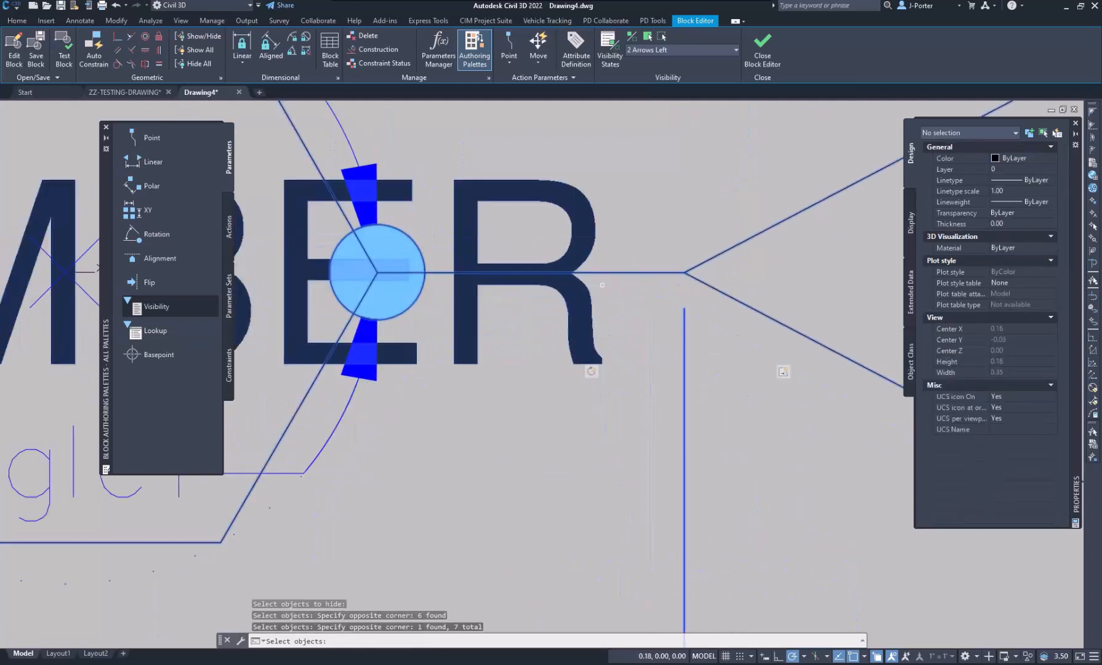
scroll(609, 286, down, 8)
scroll(601, 284, down, 5)
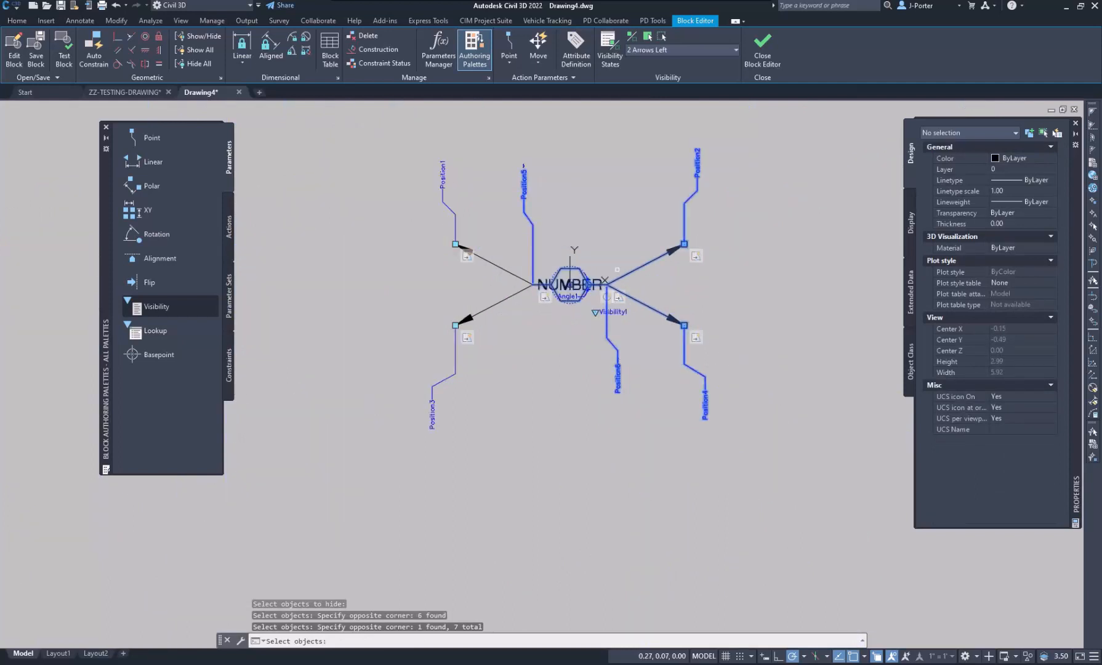
scroll(543, 251, up, 3)
click(538, 153)
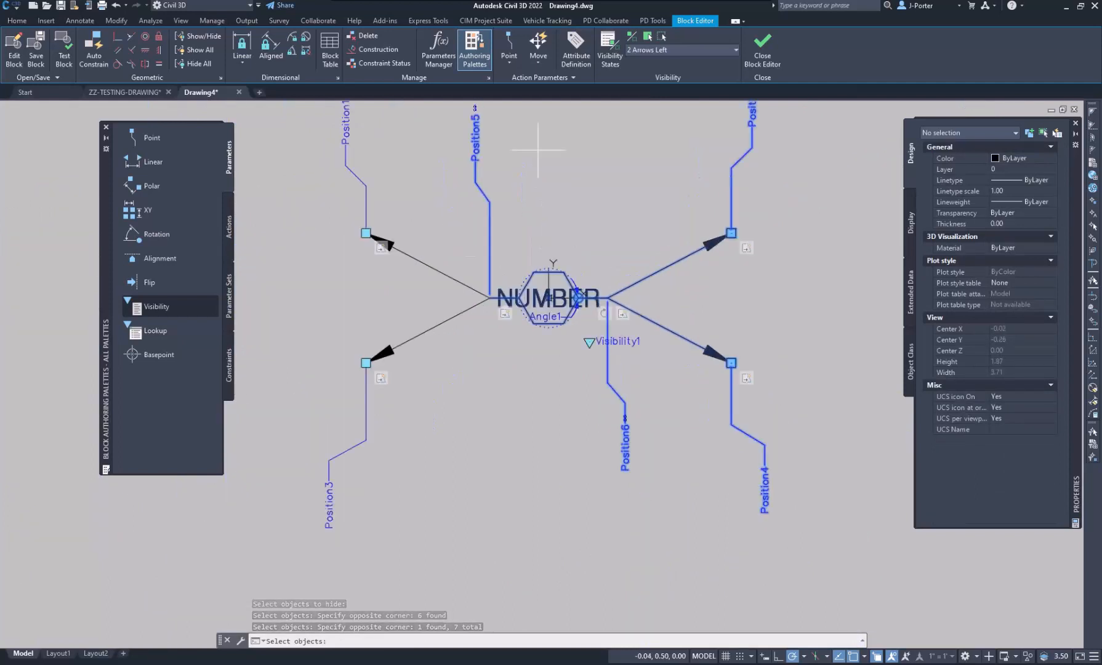
click(480, 208)
click(661, 402)
click(597, 450)
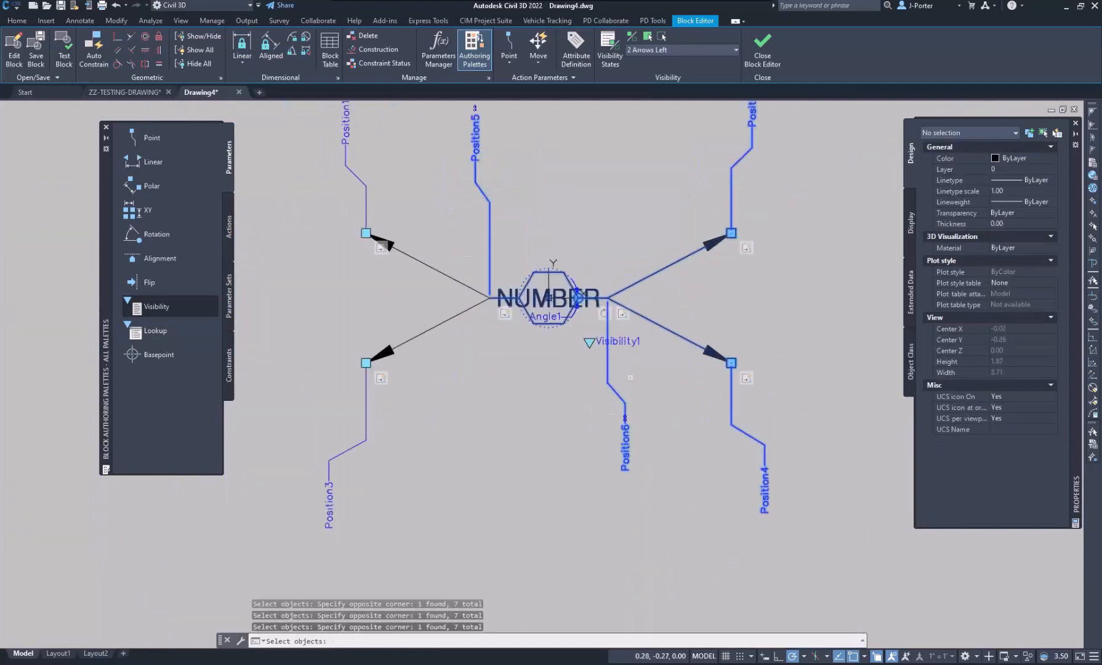
key(Return)
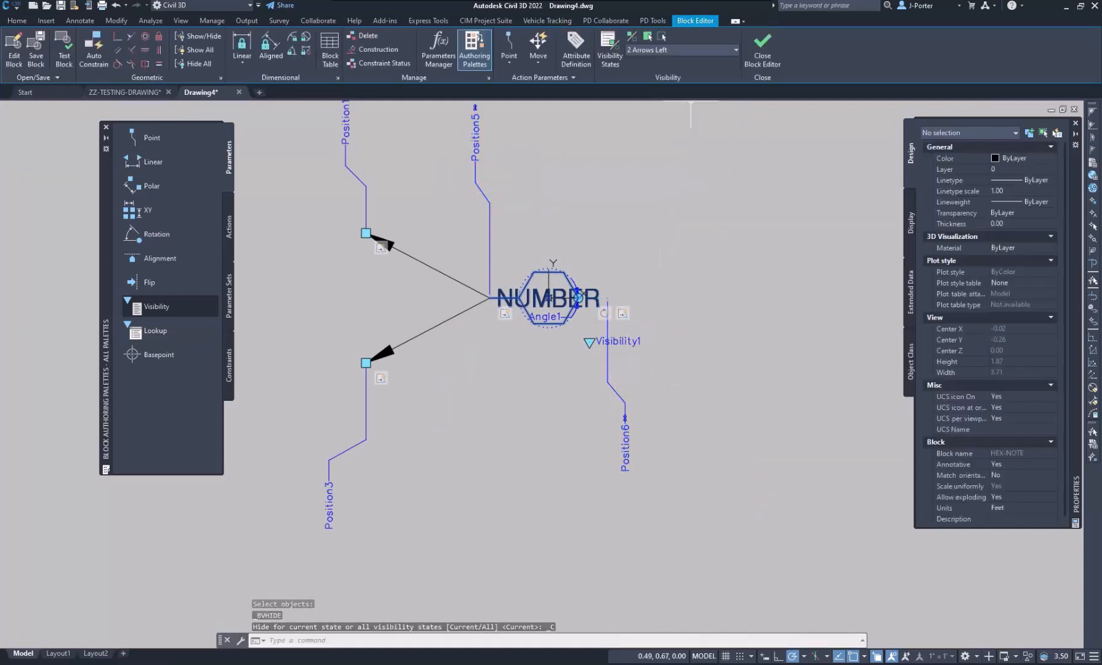
Hide the Position6 parameter in the 2 Arrows Left state
key(Return)
click(612, 384)
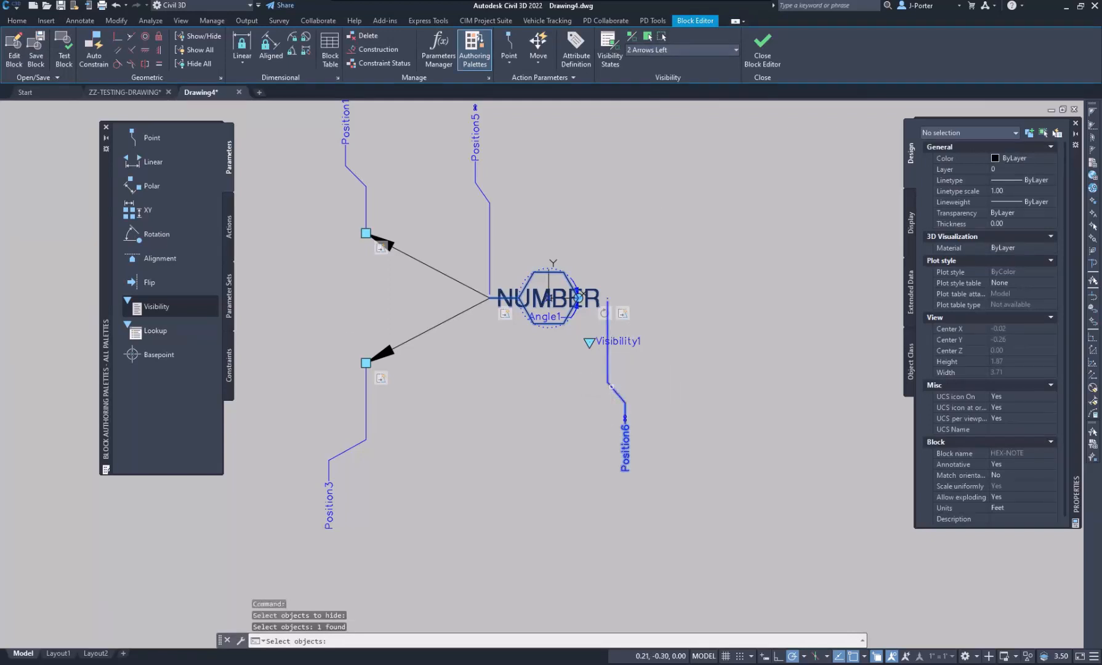
key(Return)
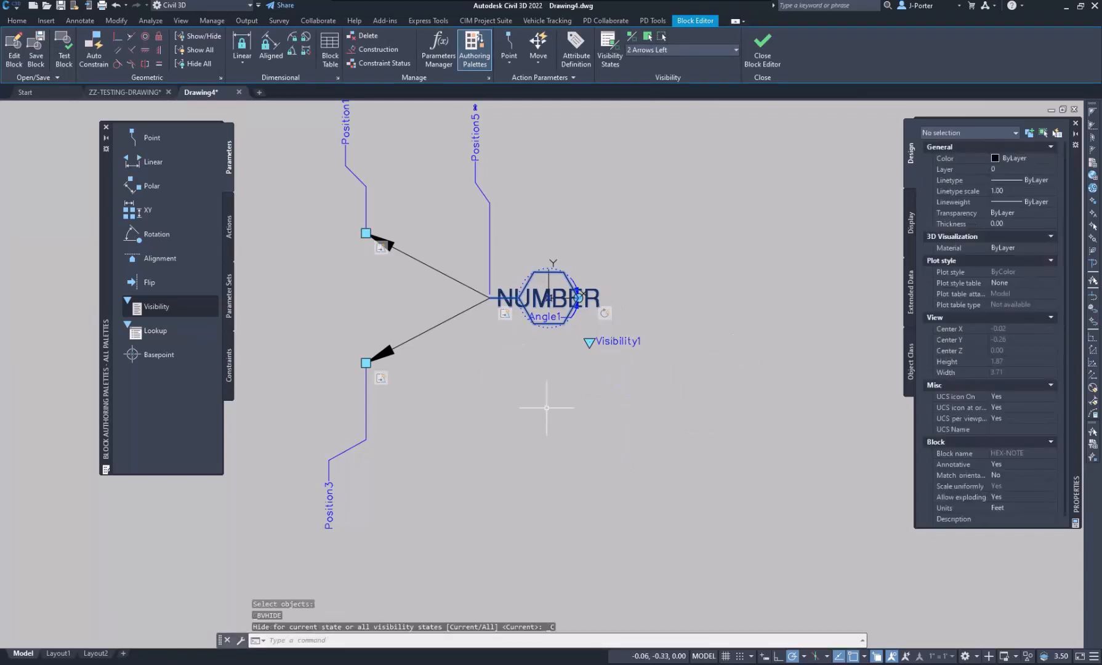
scroll(567, 402, down, 2)
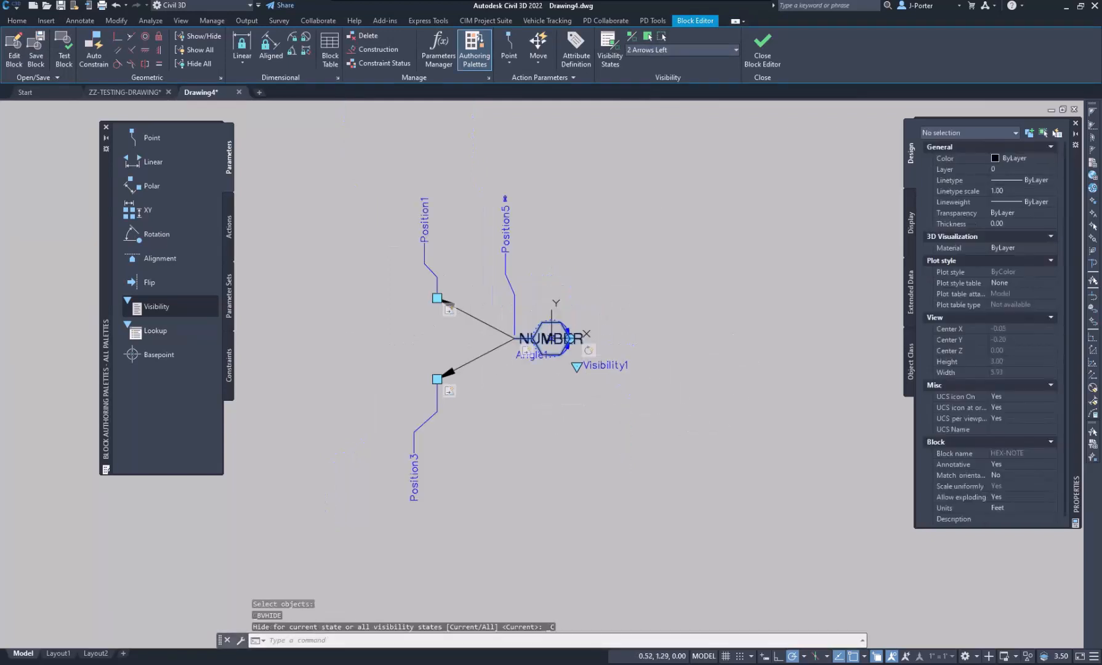
In the 2 Arrows Right state, hide both left arrows, the left short horizontal line and the Position1, Position3 and Position5 parameters
click(735, 50)
click(677, 87)
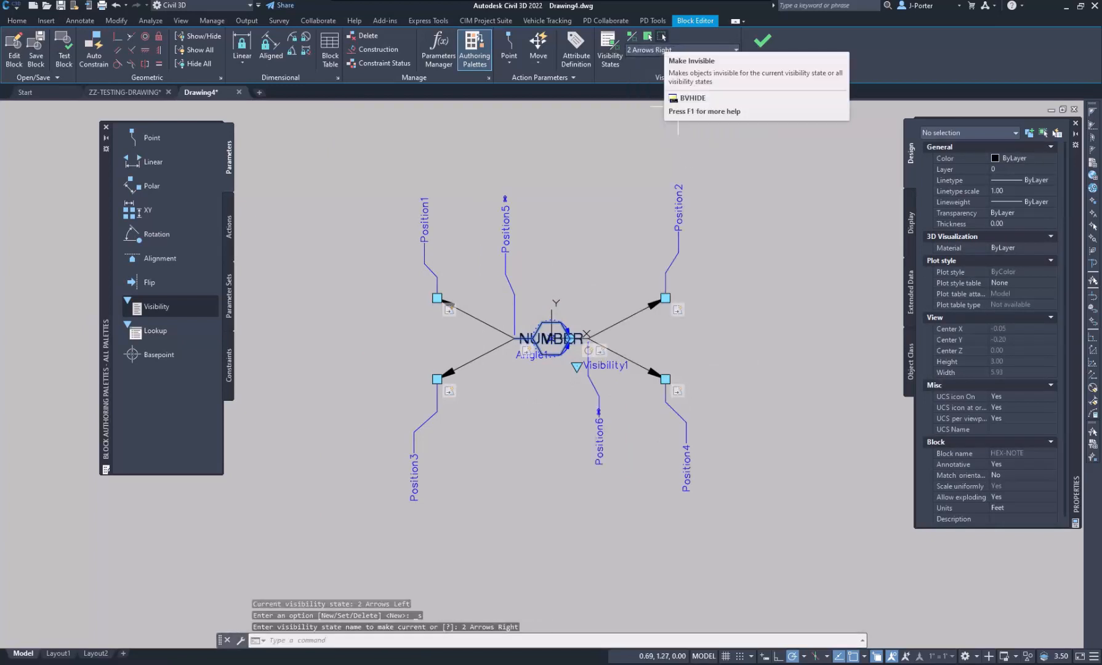
click(662, 35)
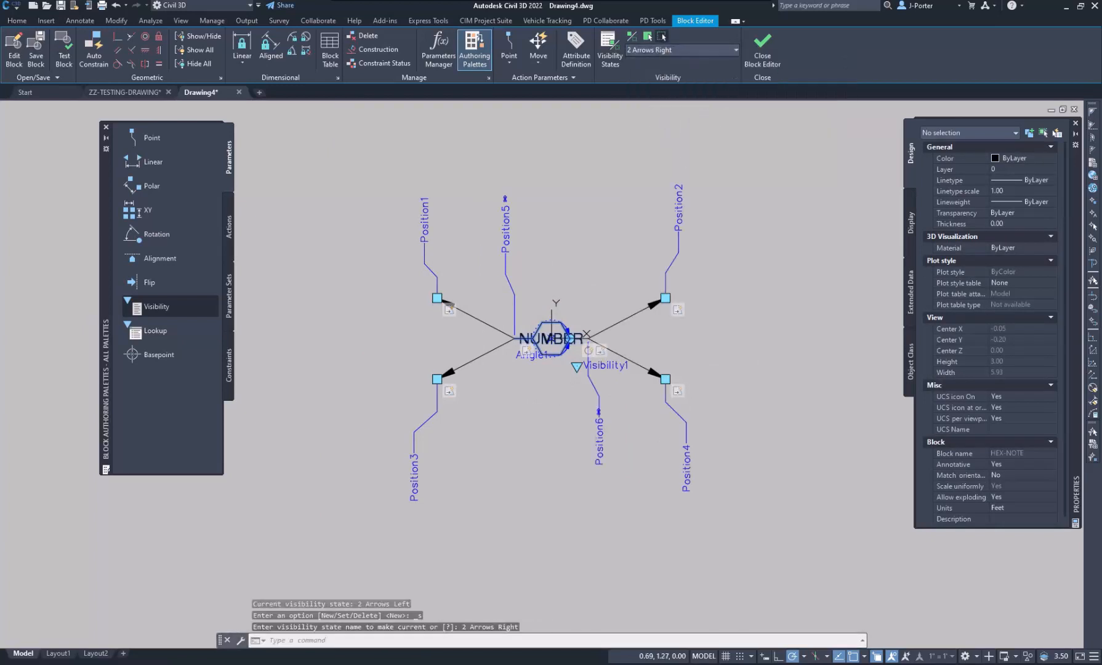
click(479, 174)
click(379, 524)
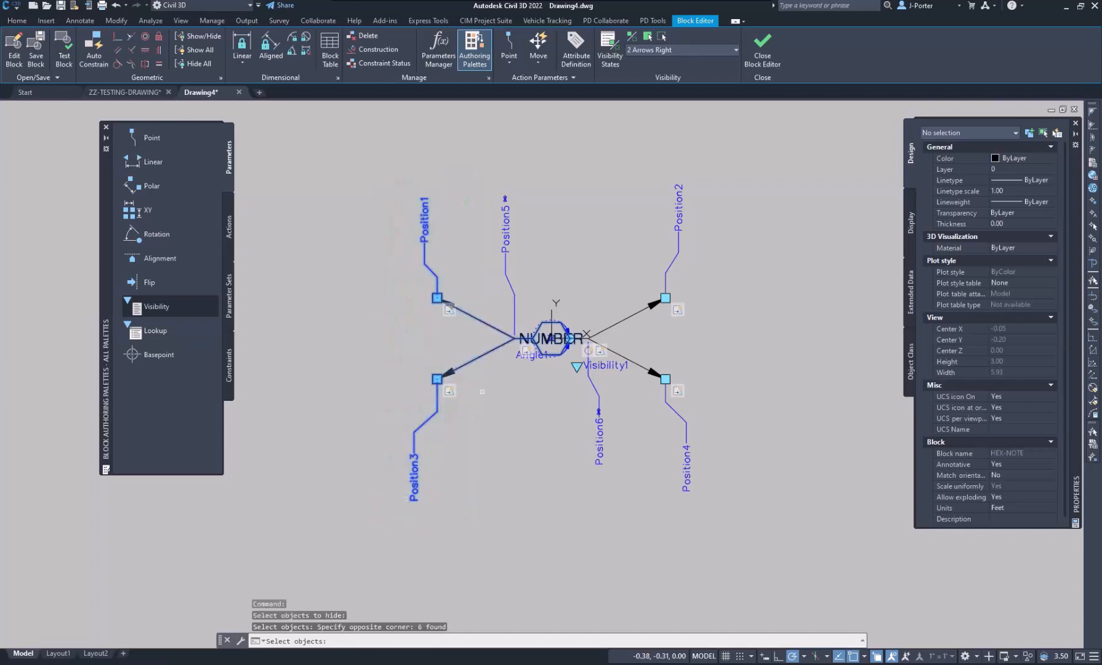
scroll(509, 342, up, 6)
click(520, 280)
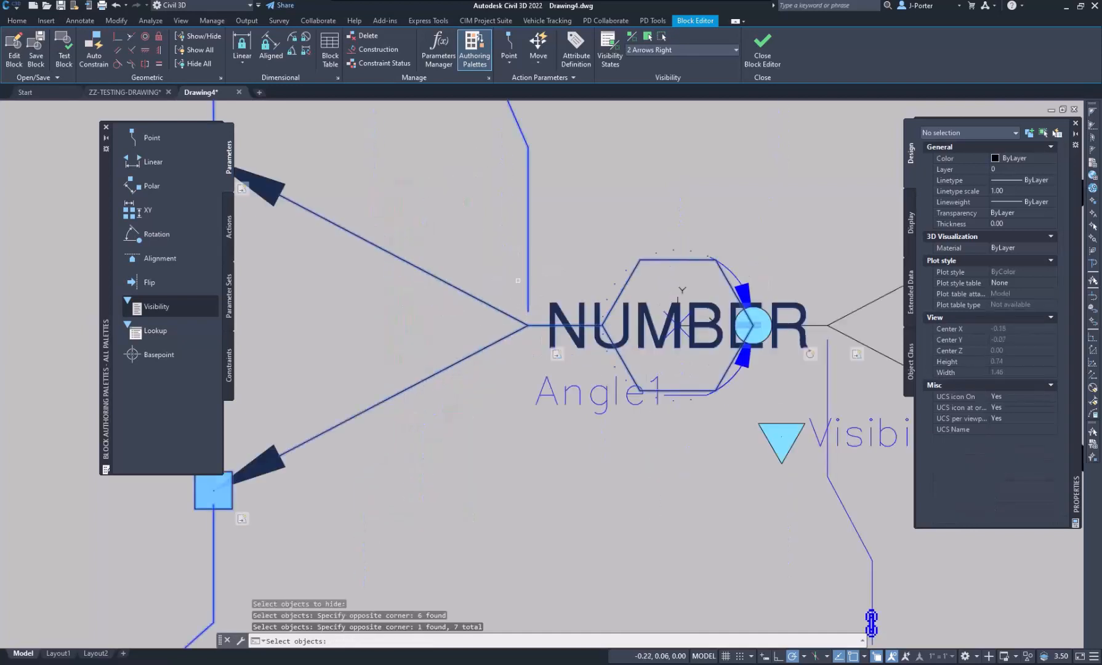
click(530, 315)
click(443, 368)
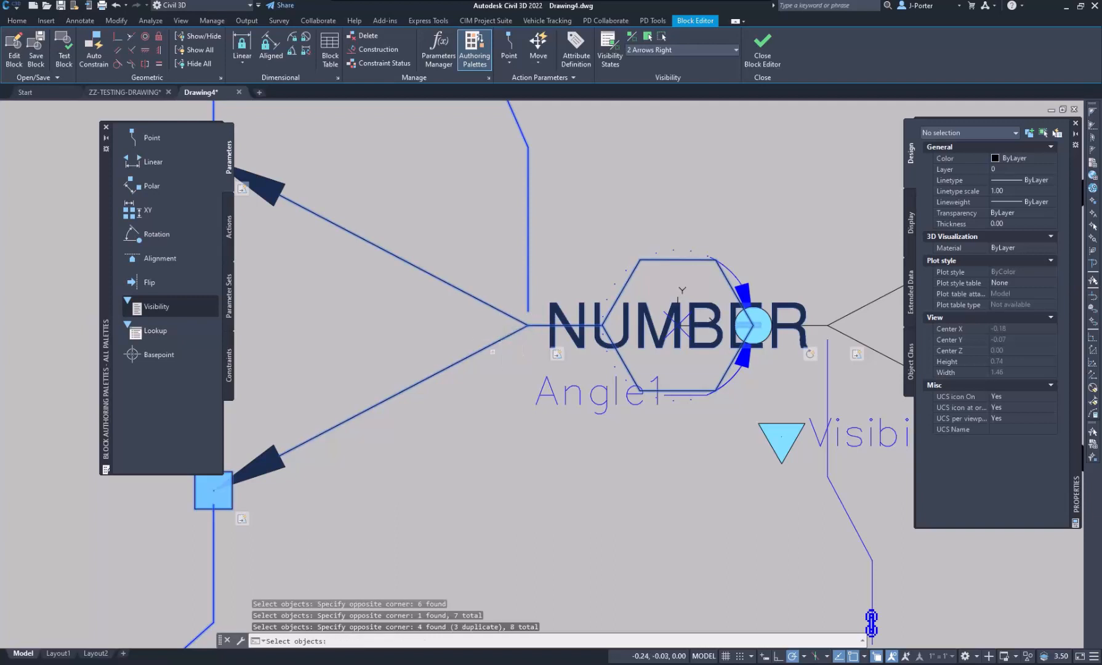
scroll(441, 369, down, 6)
key(Return)
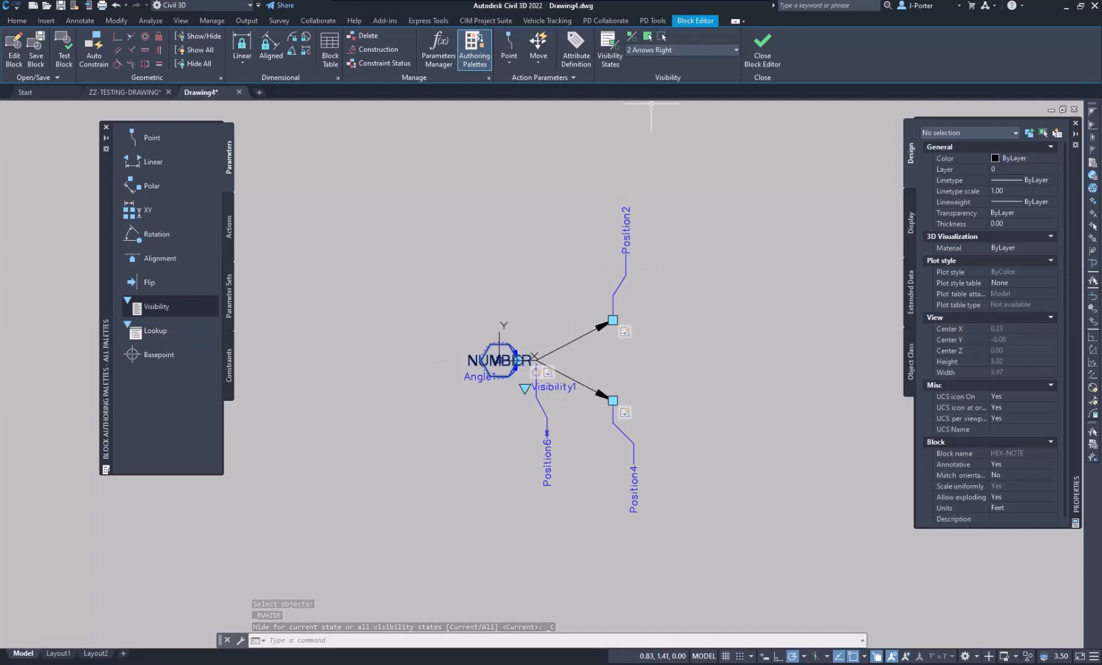
In the 1 Arrow Left state, hide the lower left arrow, both right arrows, the right short line and parameters Position2, Position3, Position4 and Position6
click(680, 50)
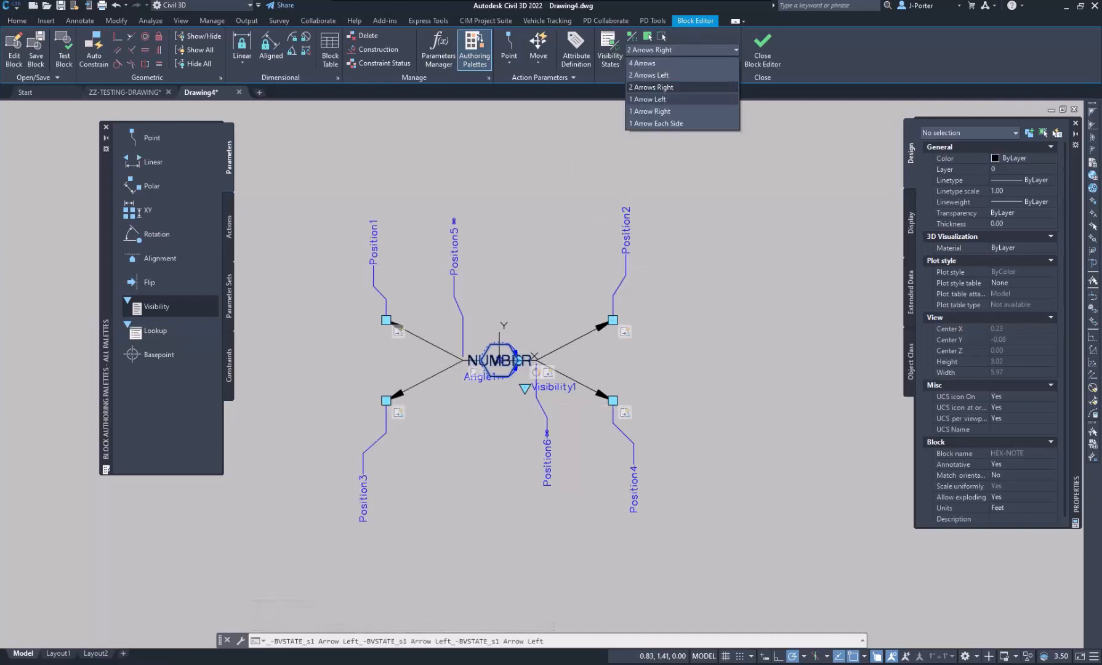
click(650, 100)
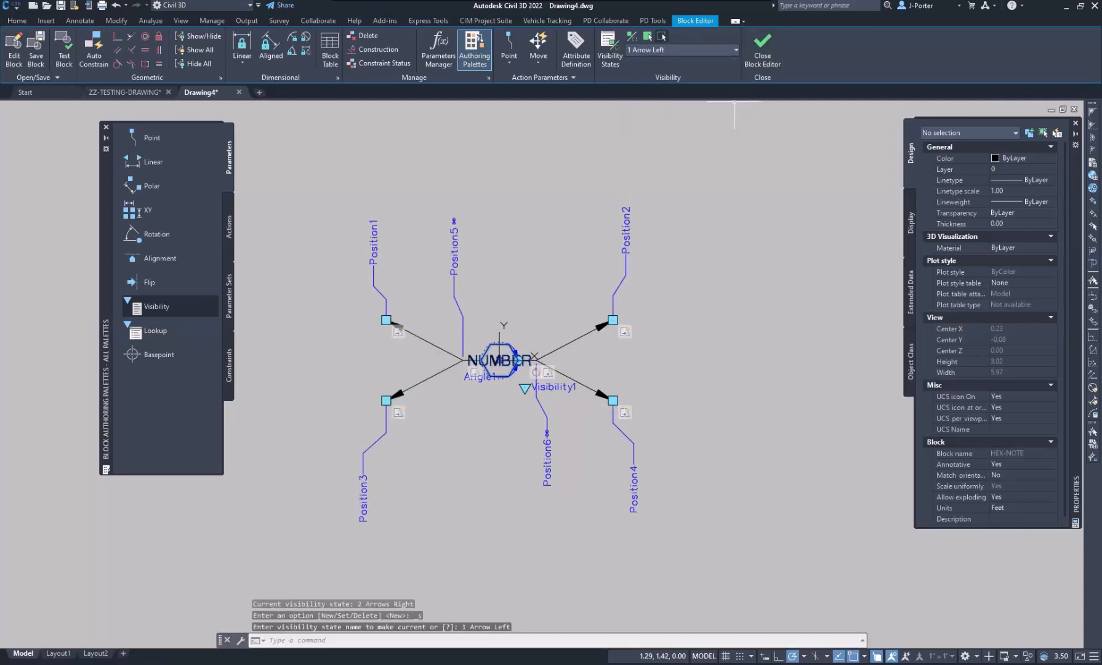
click(661, 35)
click(419, 366)
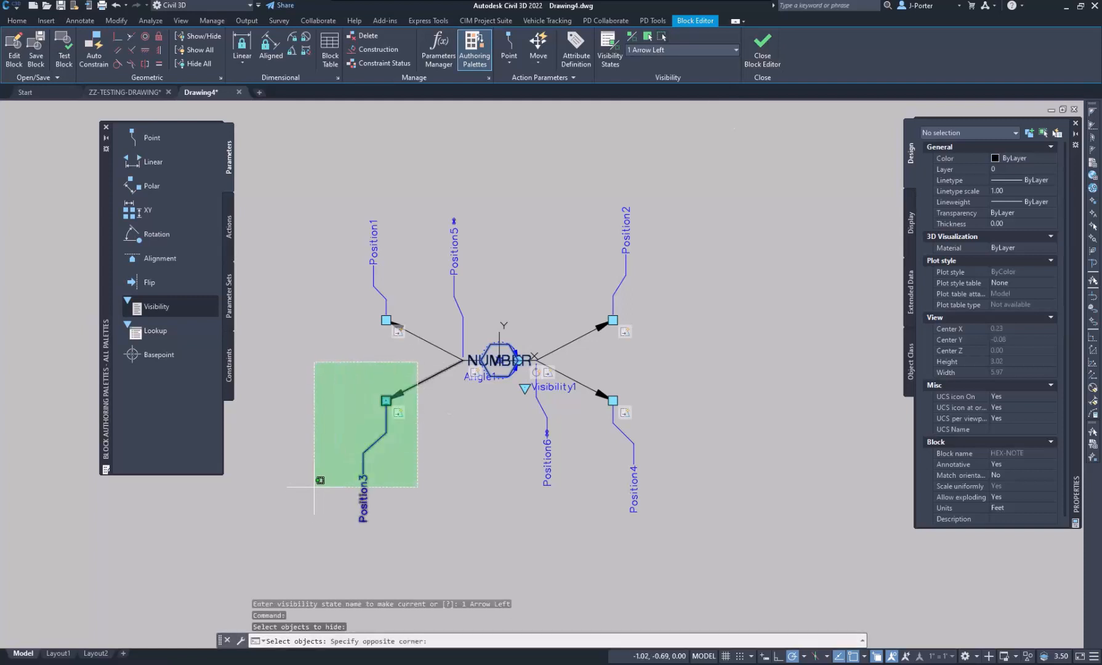
click(320, 522)
click(477, 295)
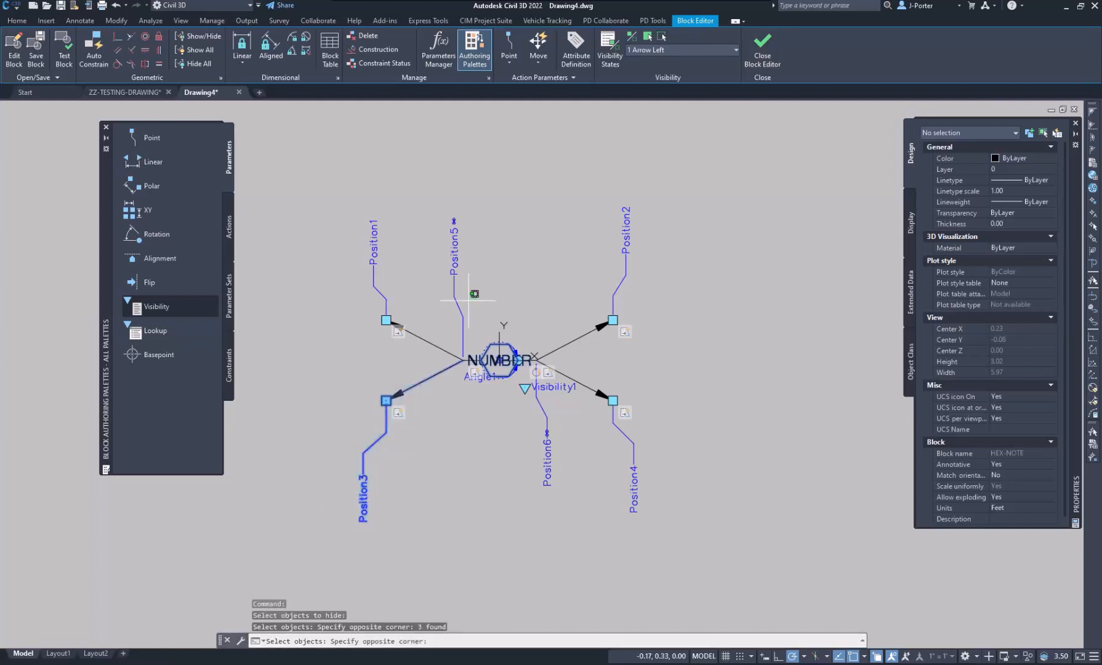
click(468, 300)
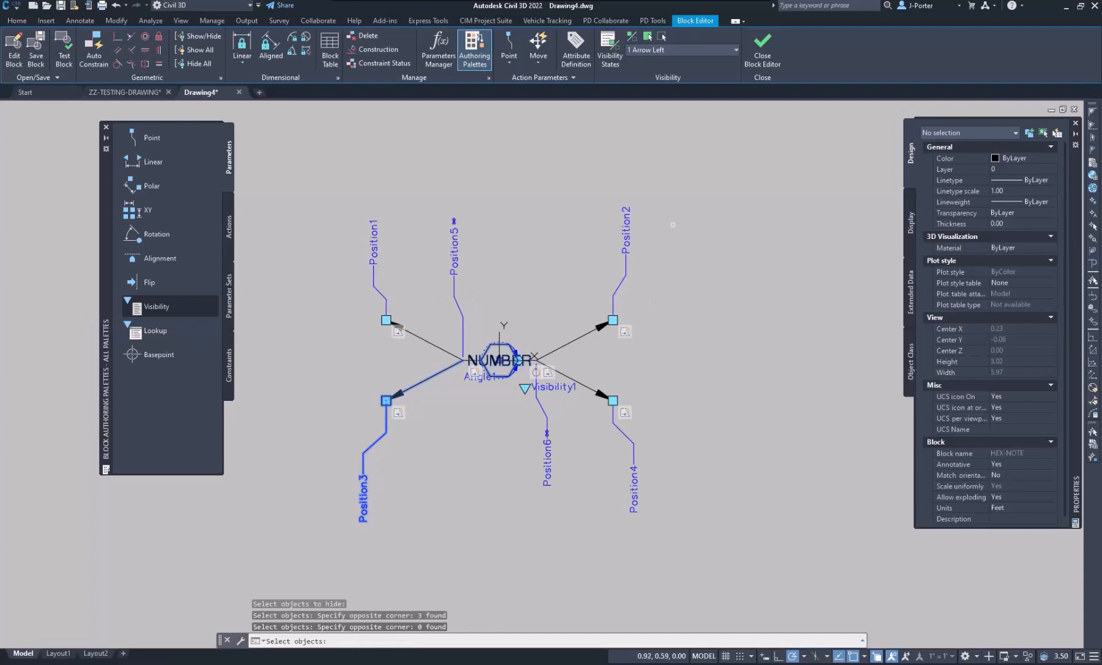
click(673, 225)
click(580, 534)
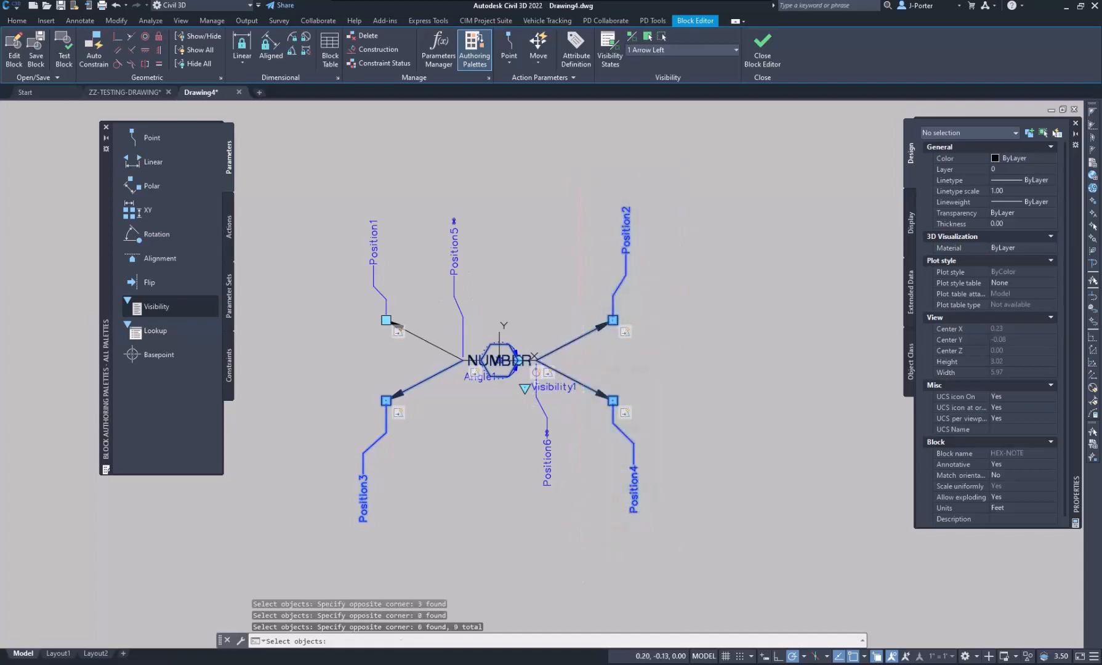
scroll(542, 372, up, 3)
click(551, 310)
click(526, 351)
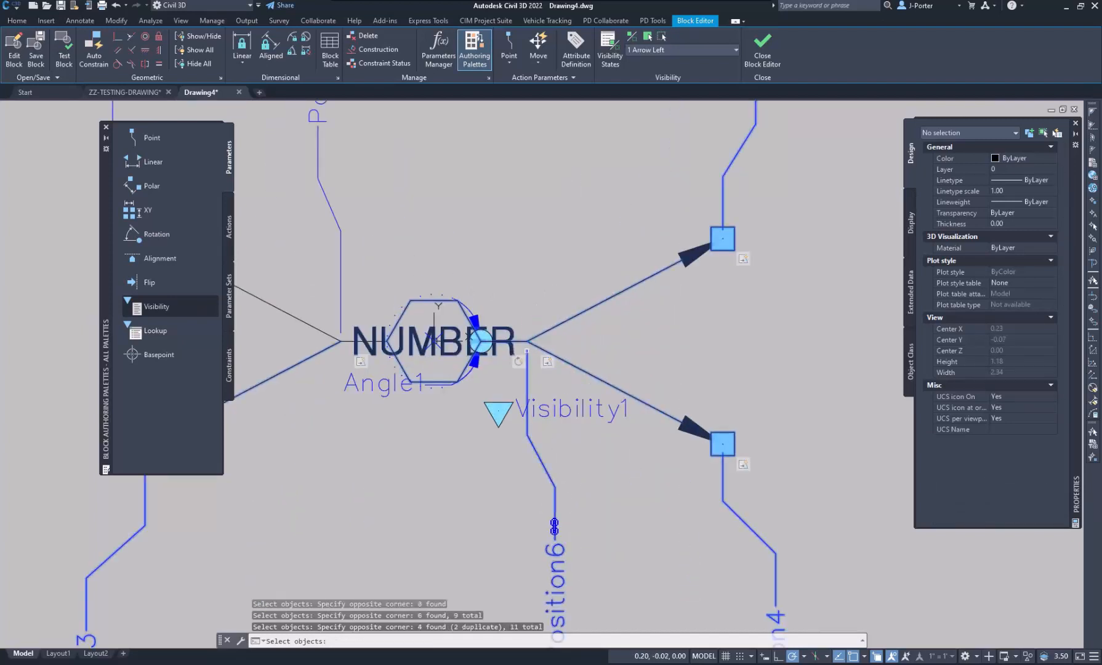
scroll(564, 309, down, 6)
key(Return)
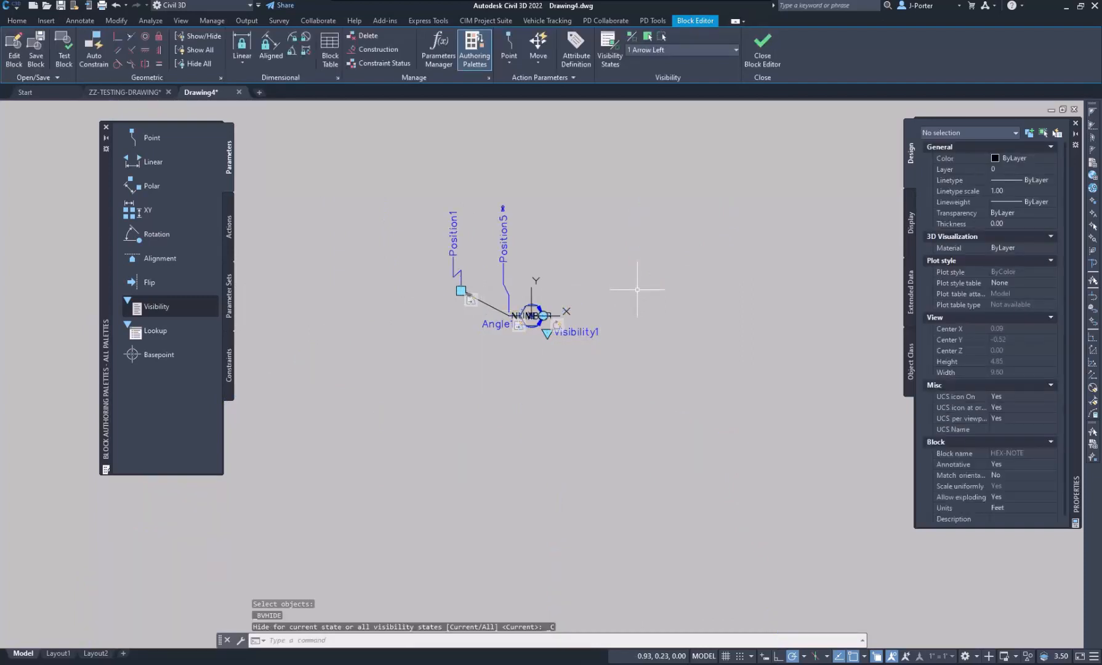
In the 1 Arrow Right state, hide both left arrows, the left short line, the upper right arrow and parameters Position1, Position2, Position3 and Position5
click(683, 50)
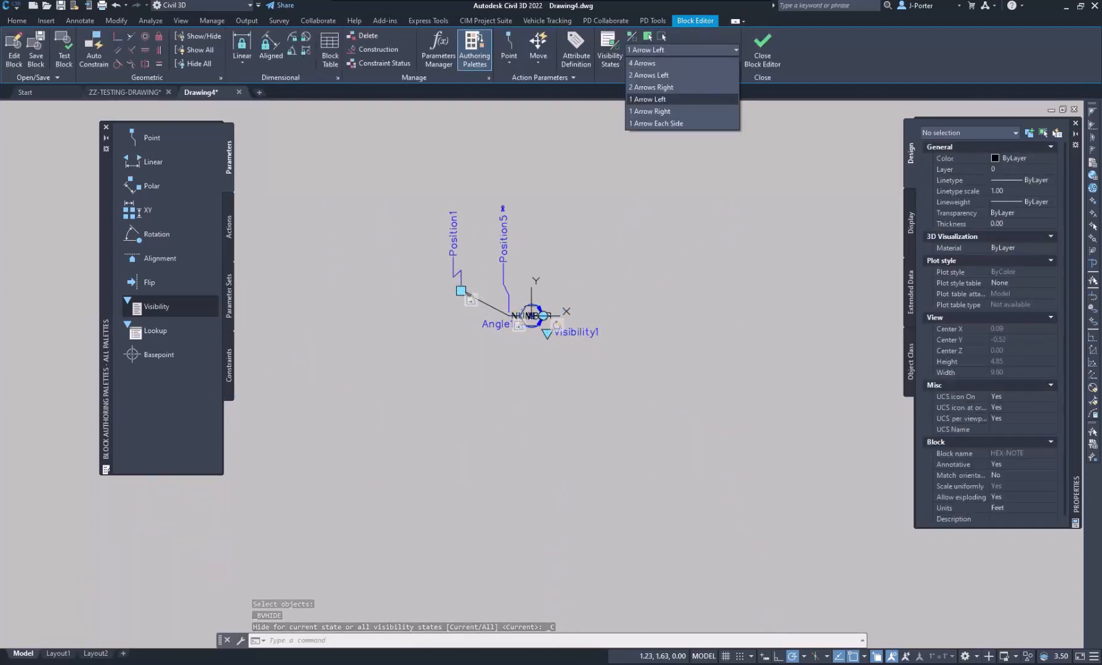
click(653, 111)
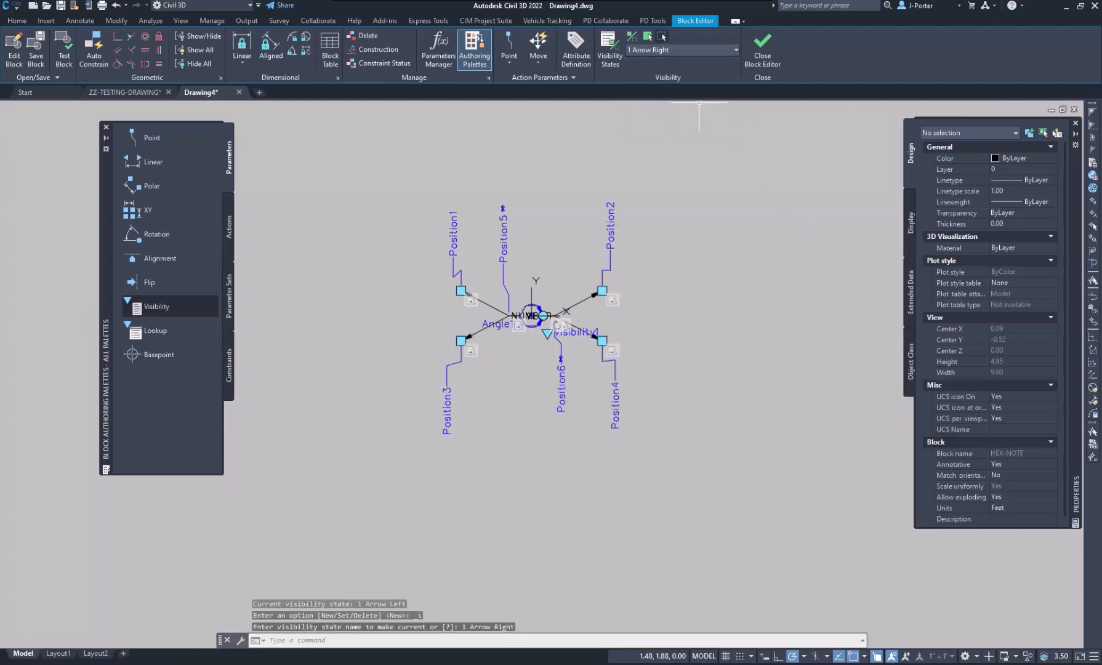
click(661, 36)
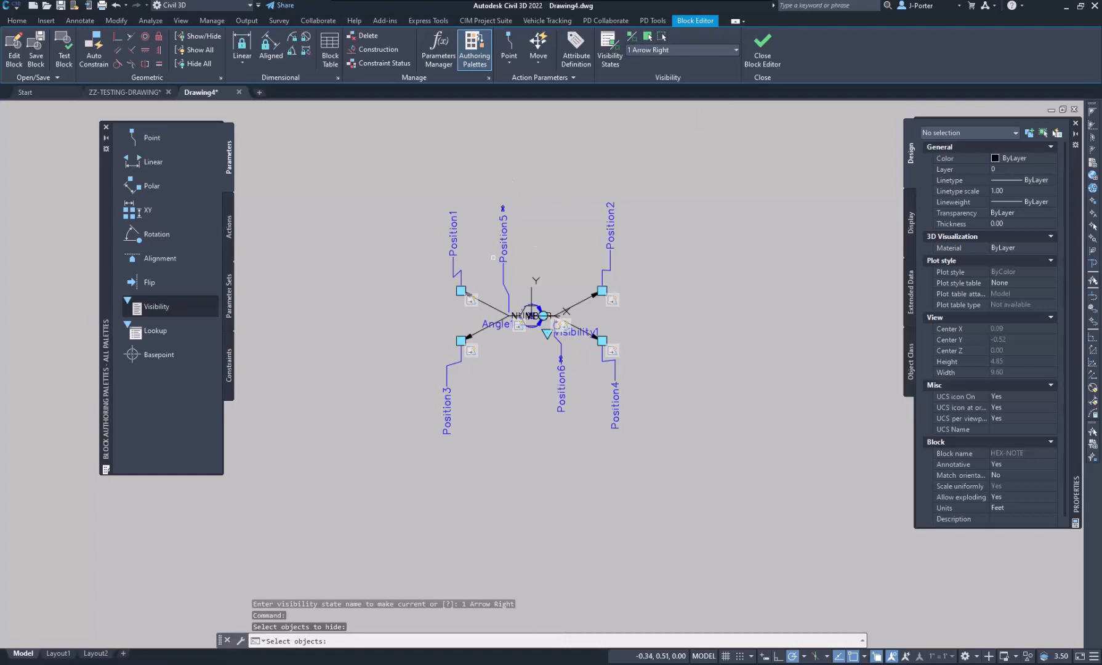
scroll(493, 257, up, 2)
click(480, 172)
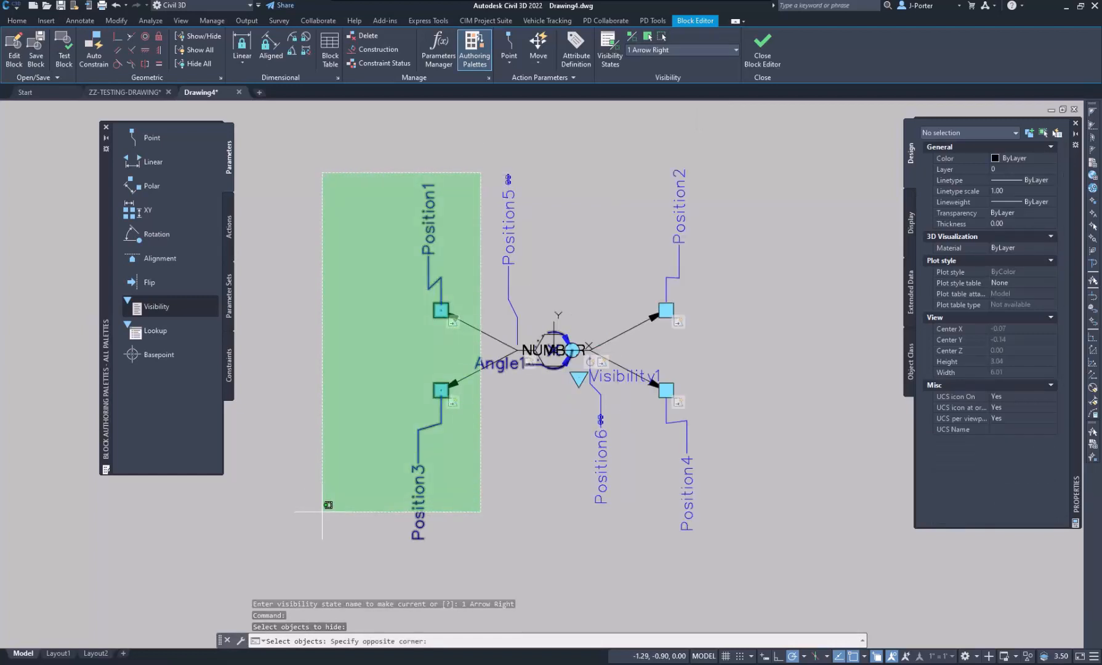
click(322, 511)
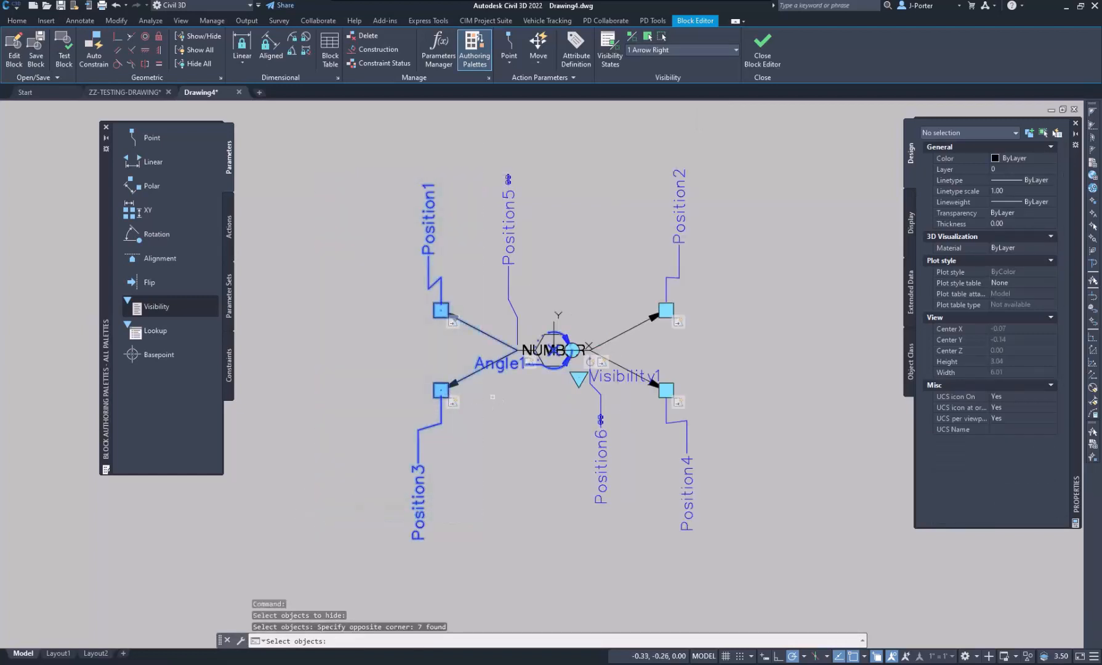
shift+click(528, 361)
click(542, 322)
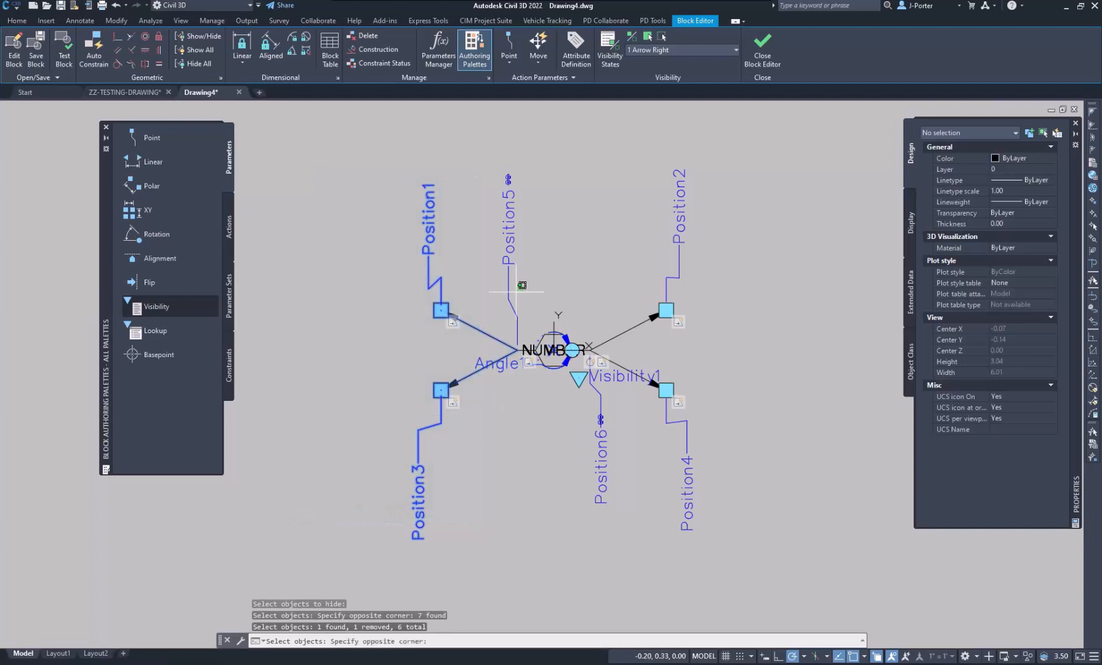
click(490, 265)
scroll(520, 363, up, 5)
click(506, 297)
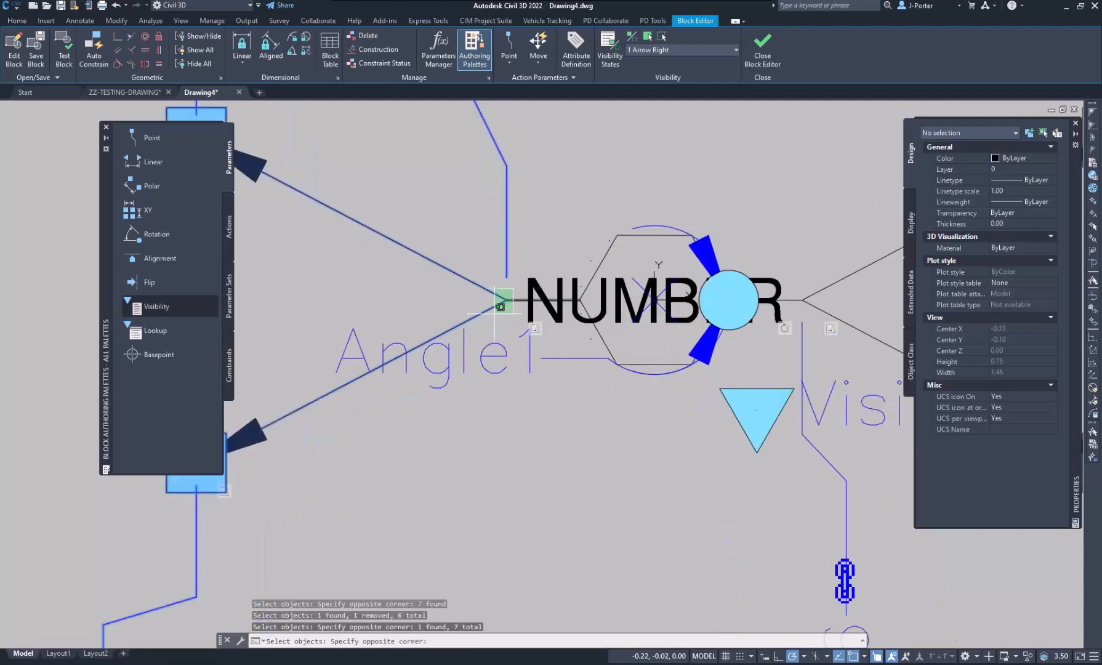
click(482, 312)
scroll(482, 313, down, 4)
scroll(483, 314, down, 2)
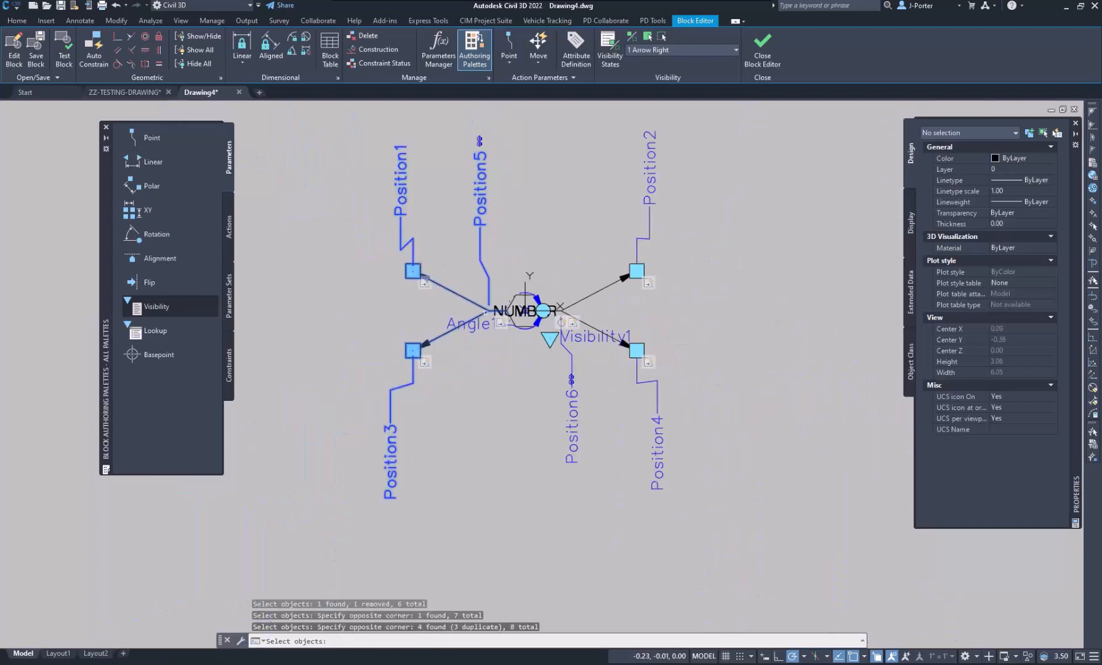
click(698, 126)
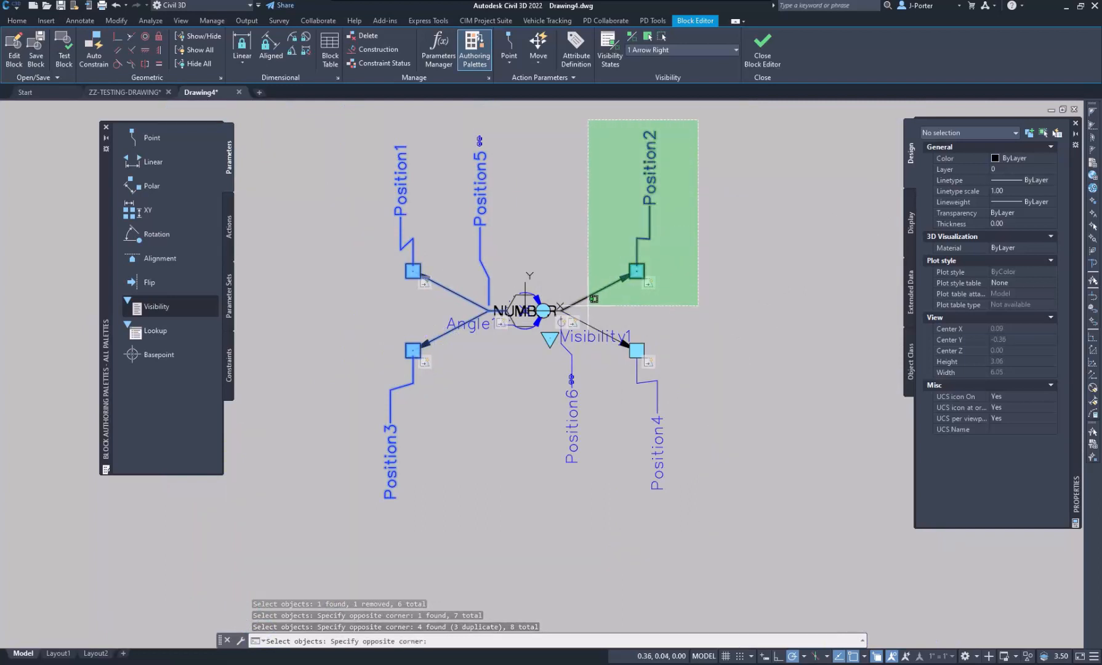
click(587, 305)
key(Return)
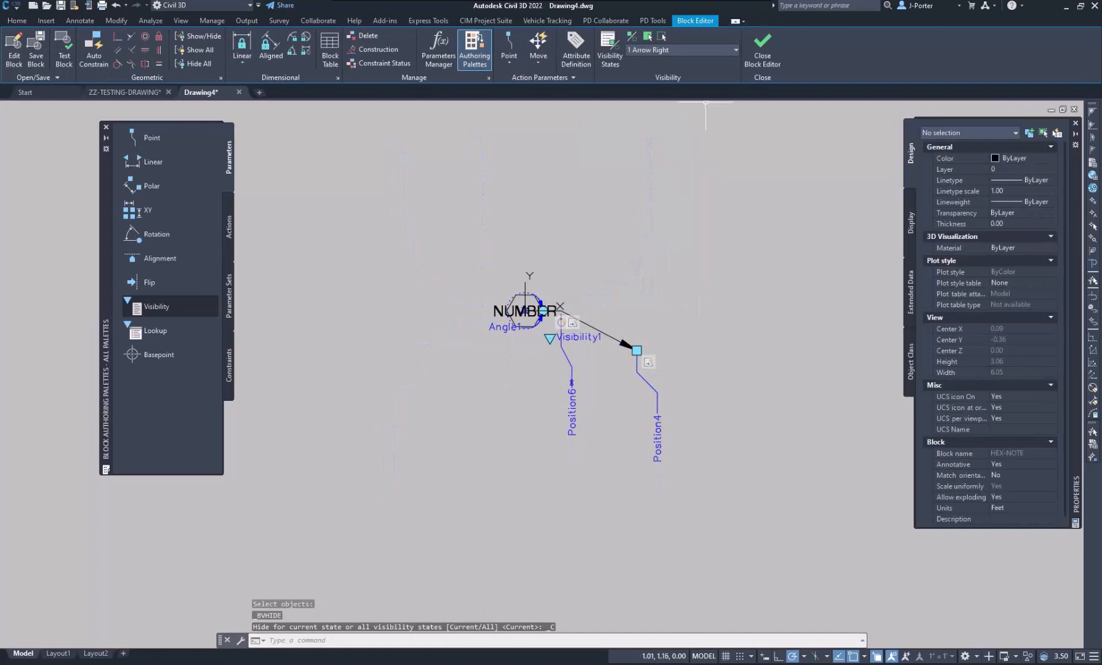
In the 1 Arrow Each Side state, hide the lower left arrow with Position3 and the upper right arrow with Position2
click(683, 50)
click(652, 123)
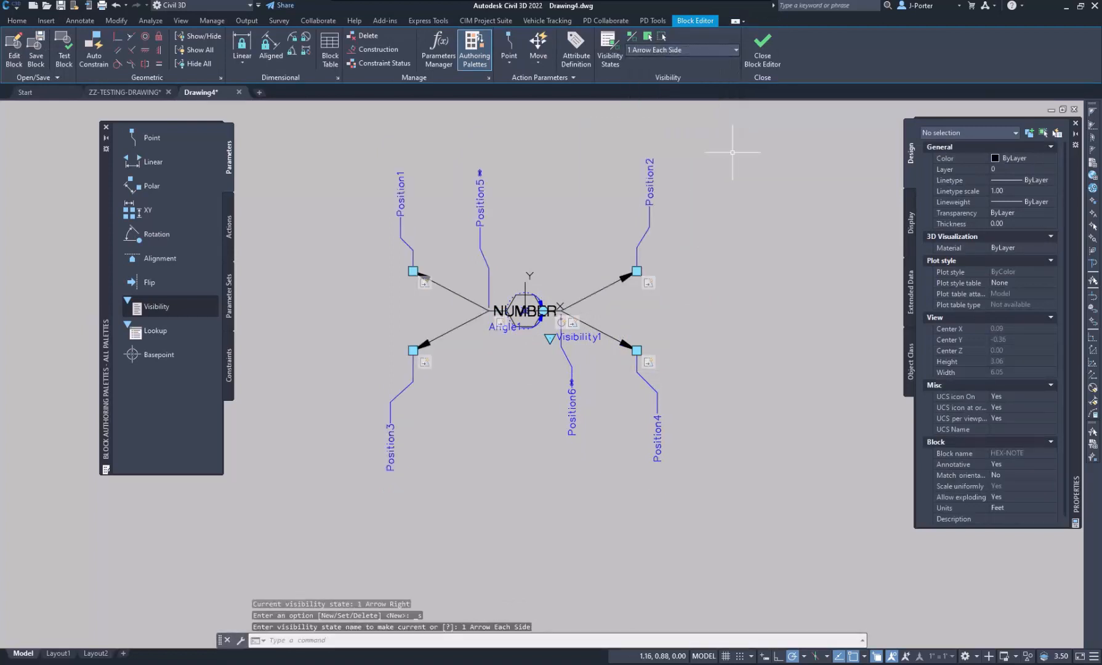
click(647, 36)
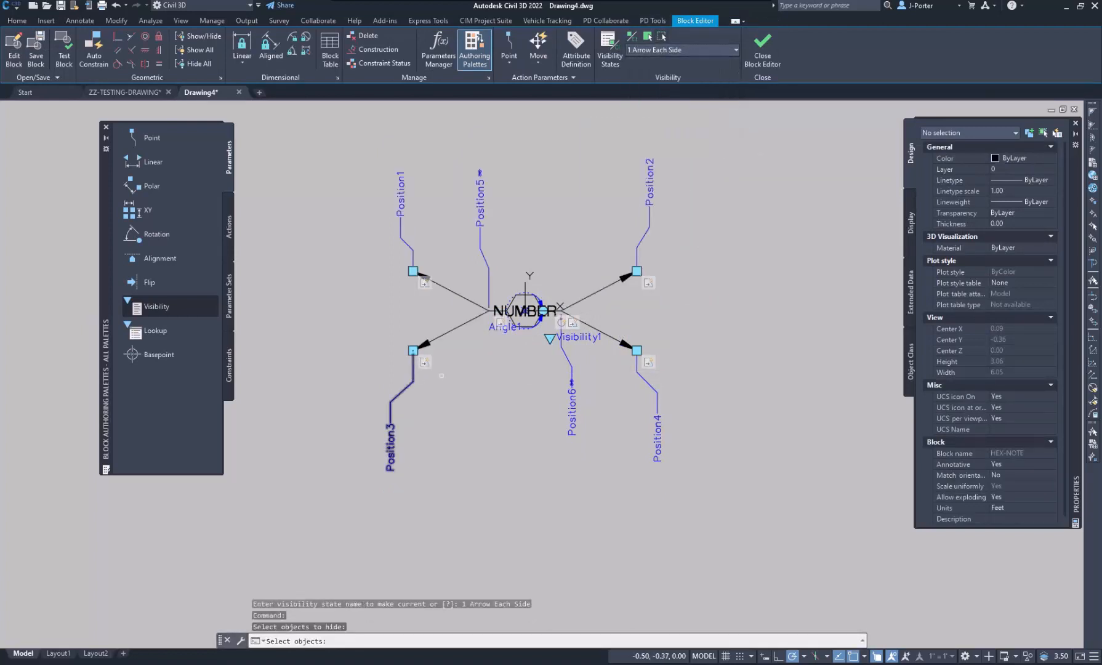
click(464, 402)
click(385, 310)
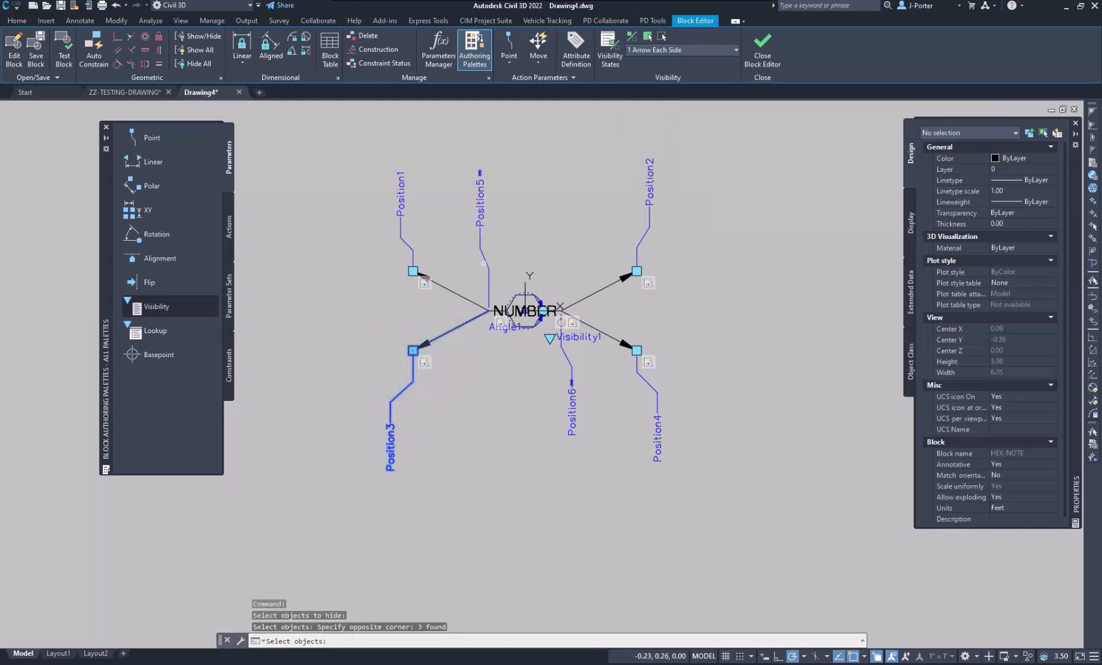
click(691, 132)
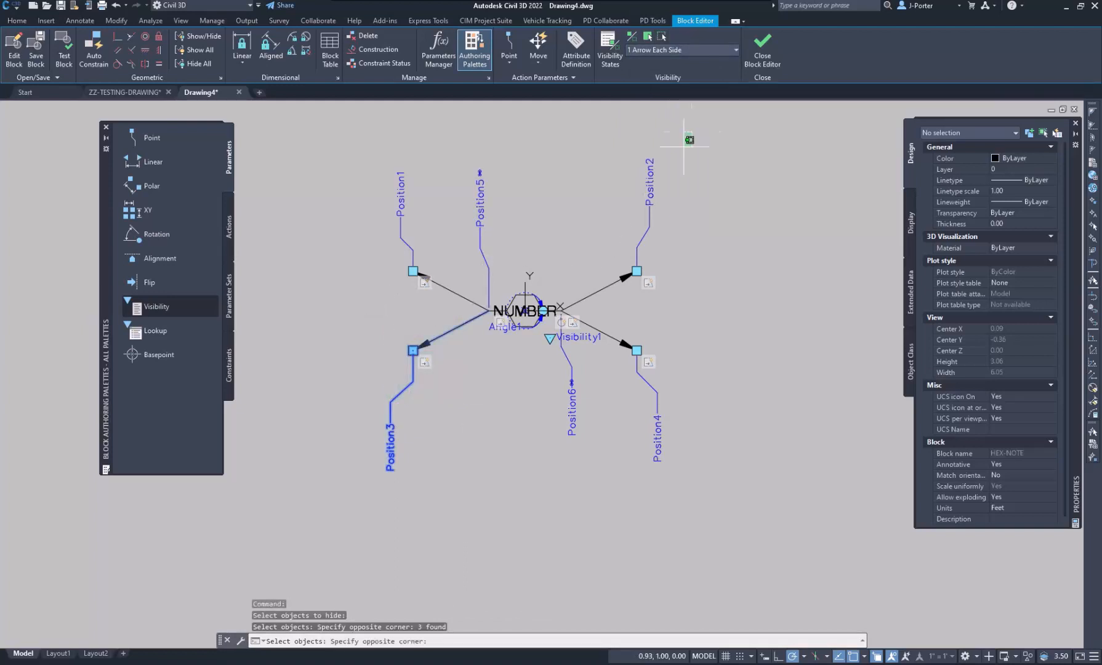
click(610, 295)
key(Return)
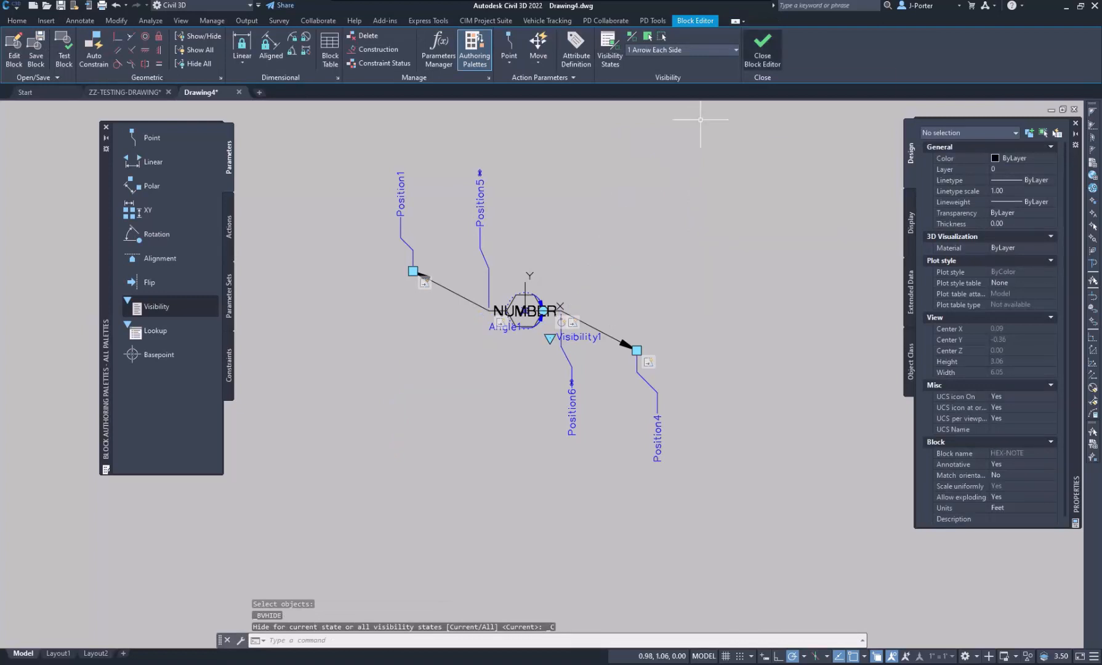
Close the block editor, saving the changes, and select the HEX-NOTE block in the drawing
click(762, 49)
key(Return)
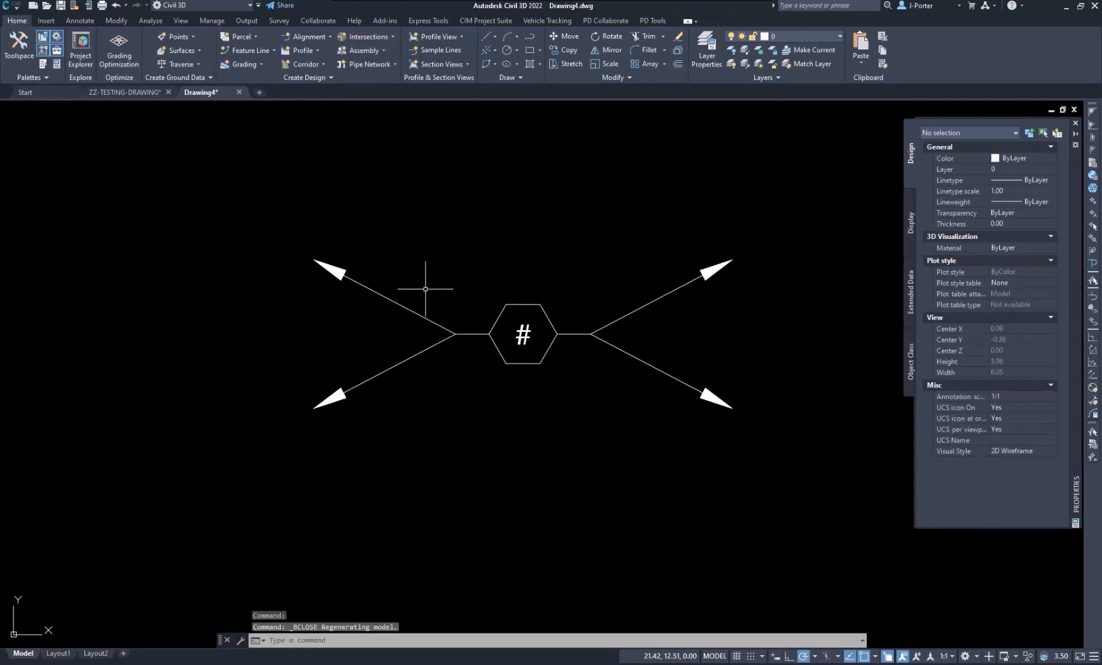
middle_drag(562, 337, 547, 282)
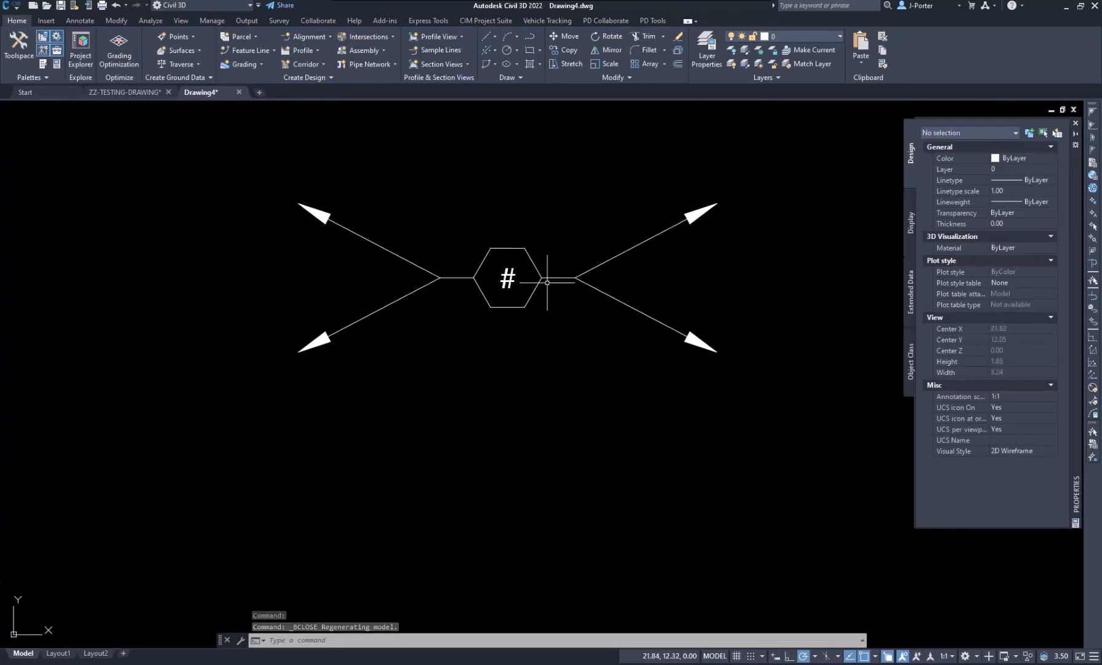
click(541, 278)
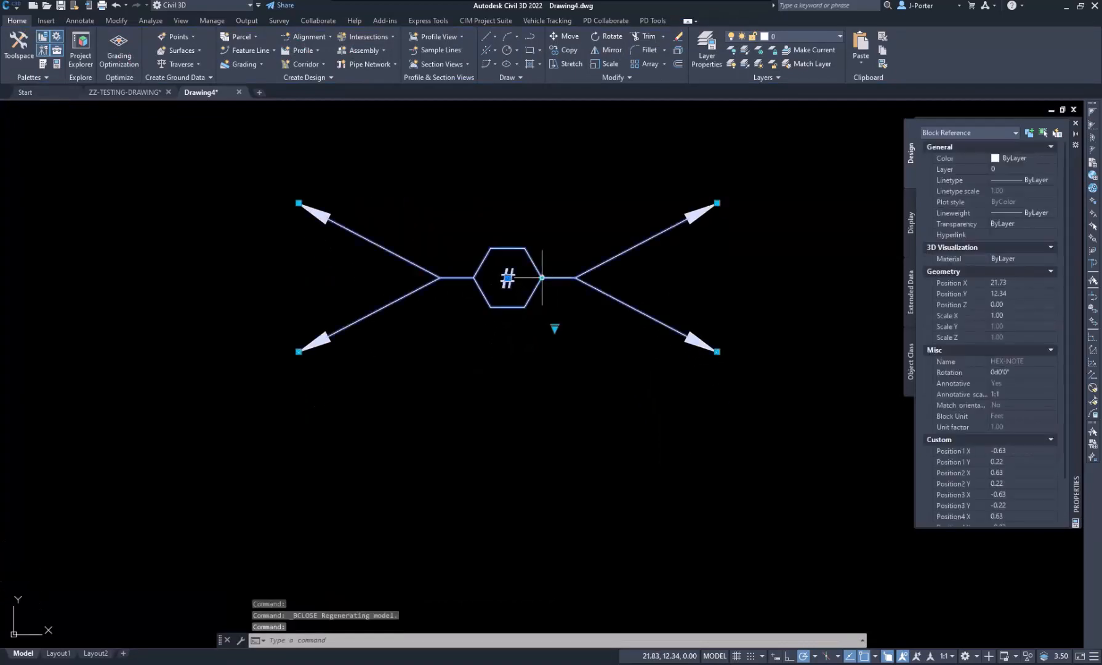
Test the HEX-NOTE block's visibility by switching it to 2 Arrows Left and 2 Arrows Right
click(555, 328)
click(595, 348)
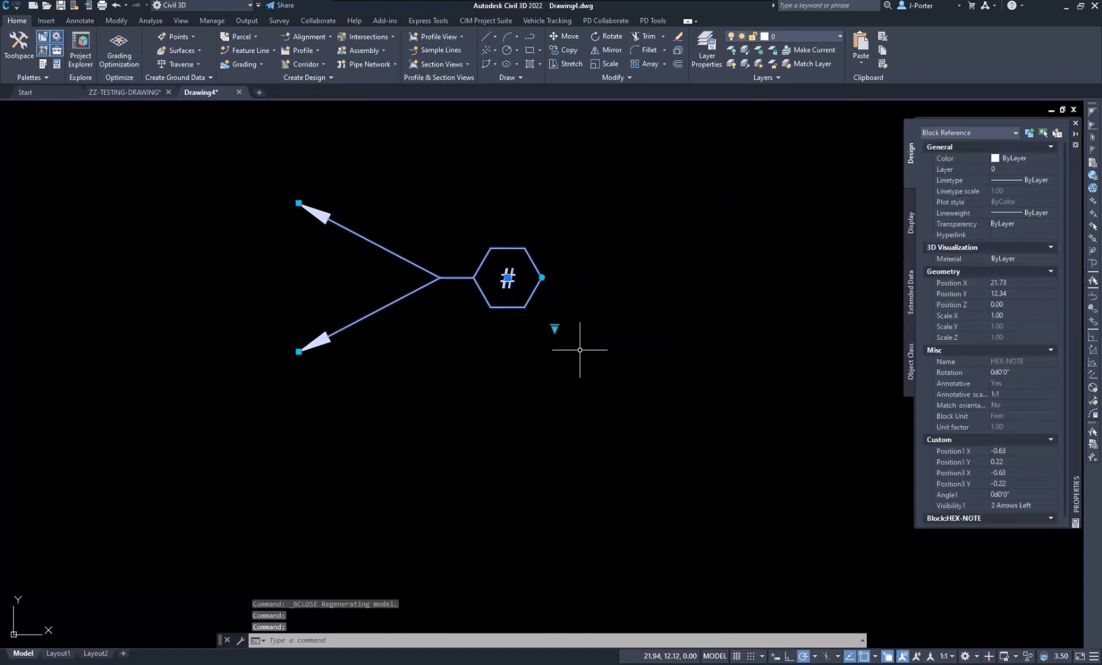
click(550, 330)
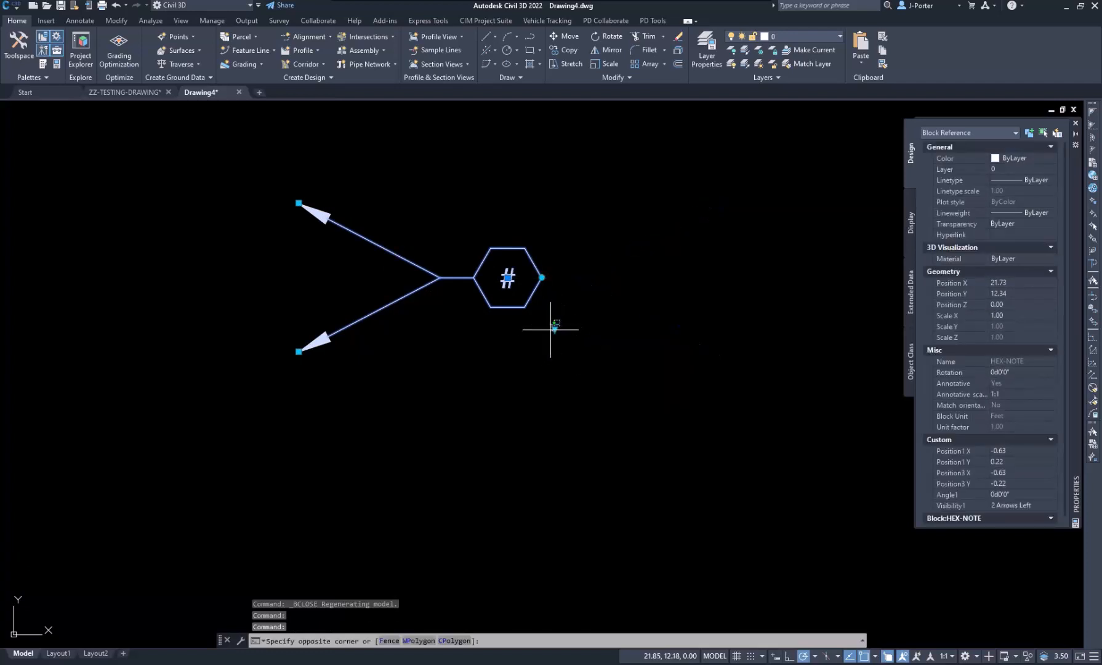
click(553, 326)
click(555, 326)
click(595, 361)
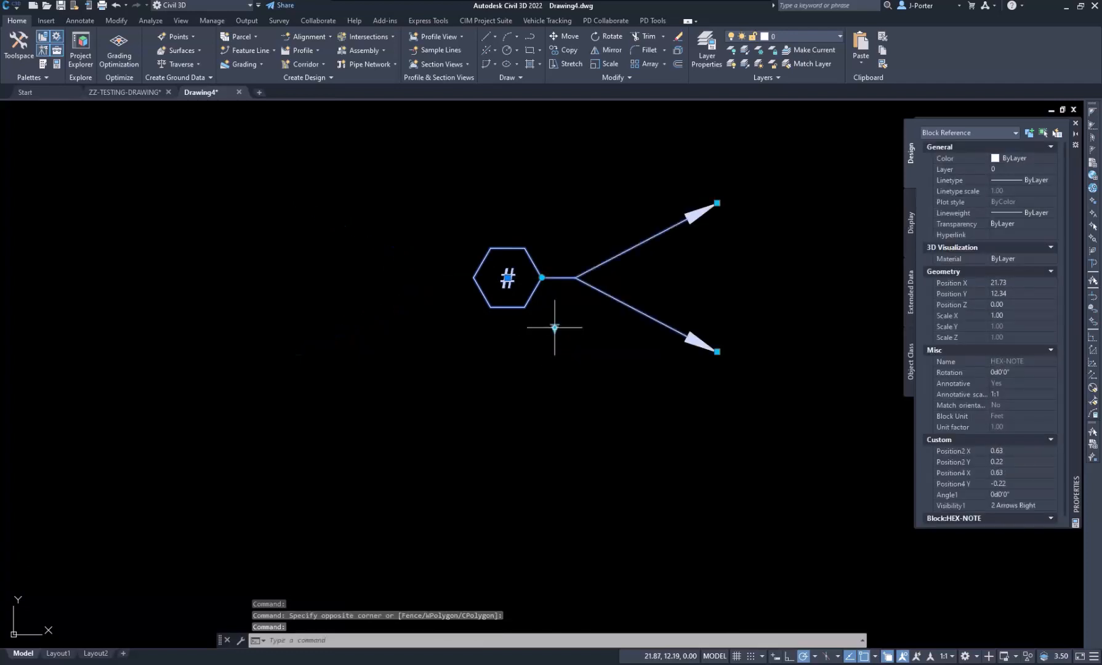
Cycle the block's visibility through 1 Arrow Left, 1 Arrow Right and 1 Arrow Each Side, ending on 4 Arrows
click(555, 326)
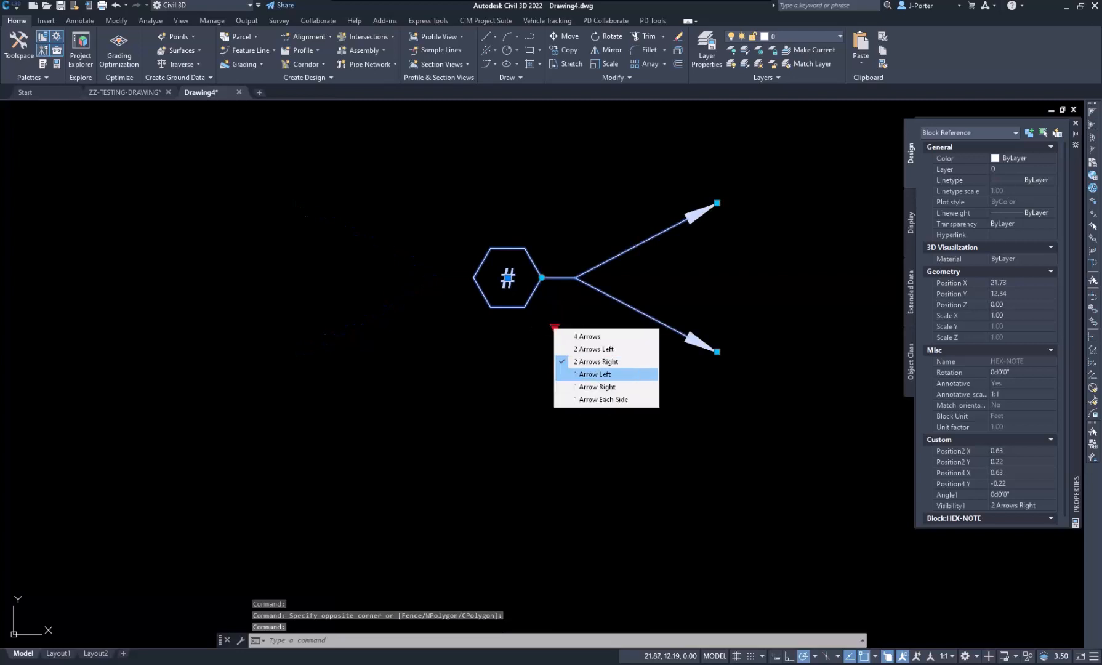
click(592, 374)
click(554, 326)
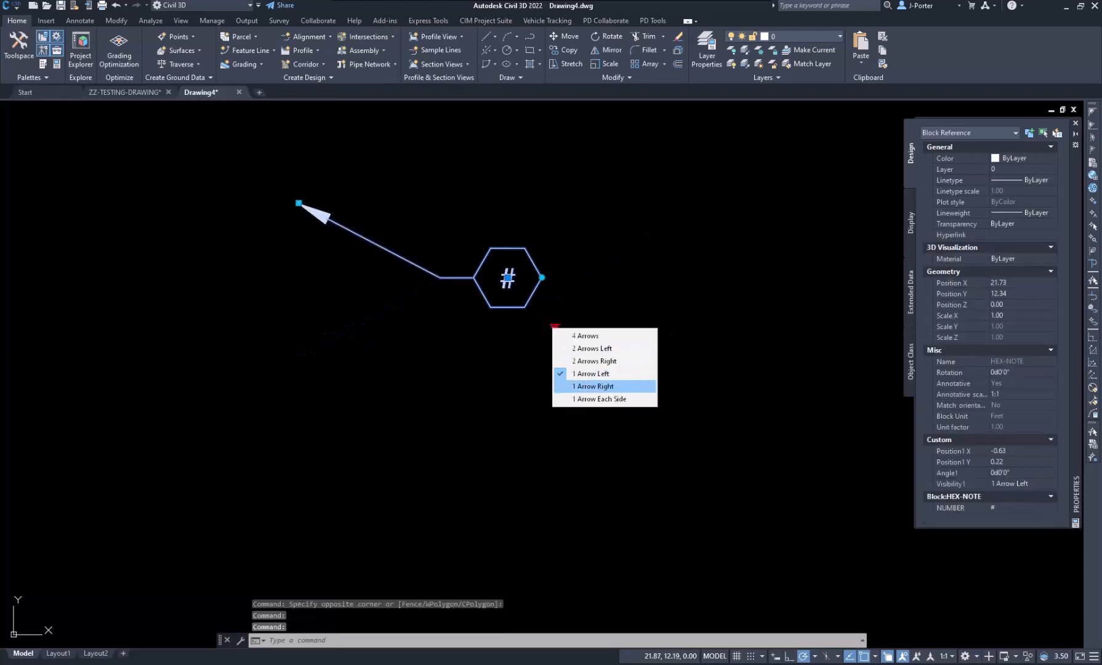
click(595, 386)
click(581, 399)
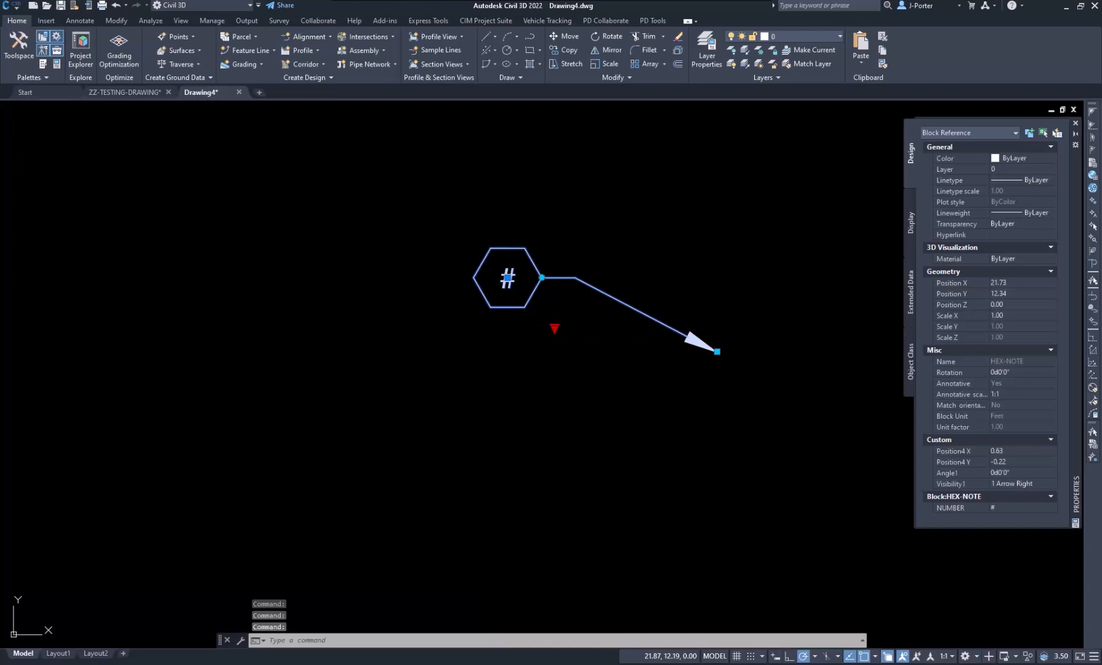
click(554, 327)
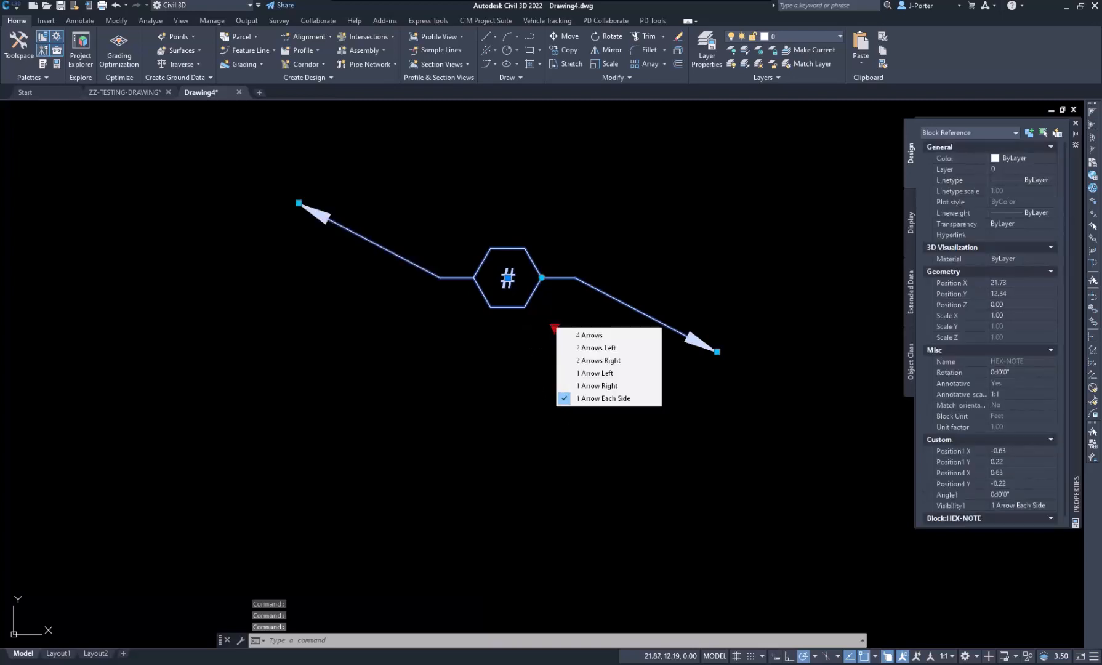
click(588, 400)
Stretch the upper left arrow tip to about -0.43, 0.66 and the lower left tip far down and outward, and deselect the block
scroll(465, 369, down, 2)
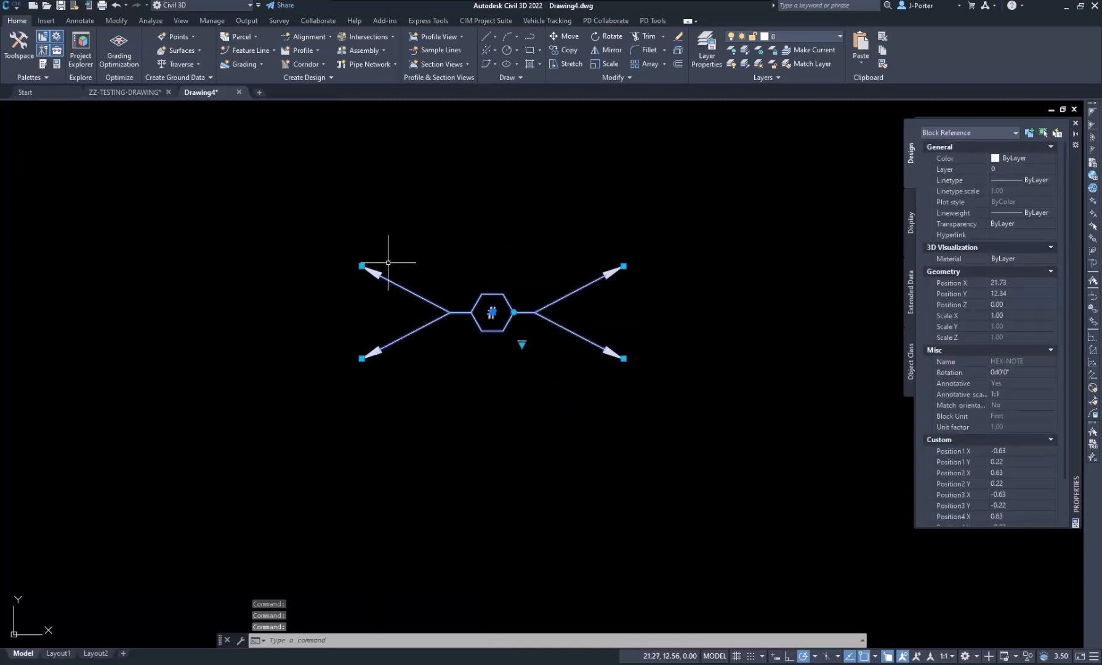
click(362, 266)
click(403, 174)
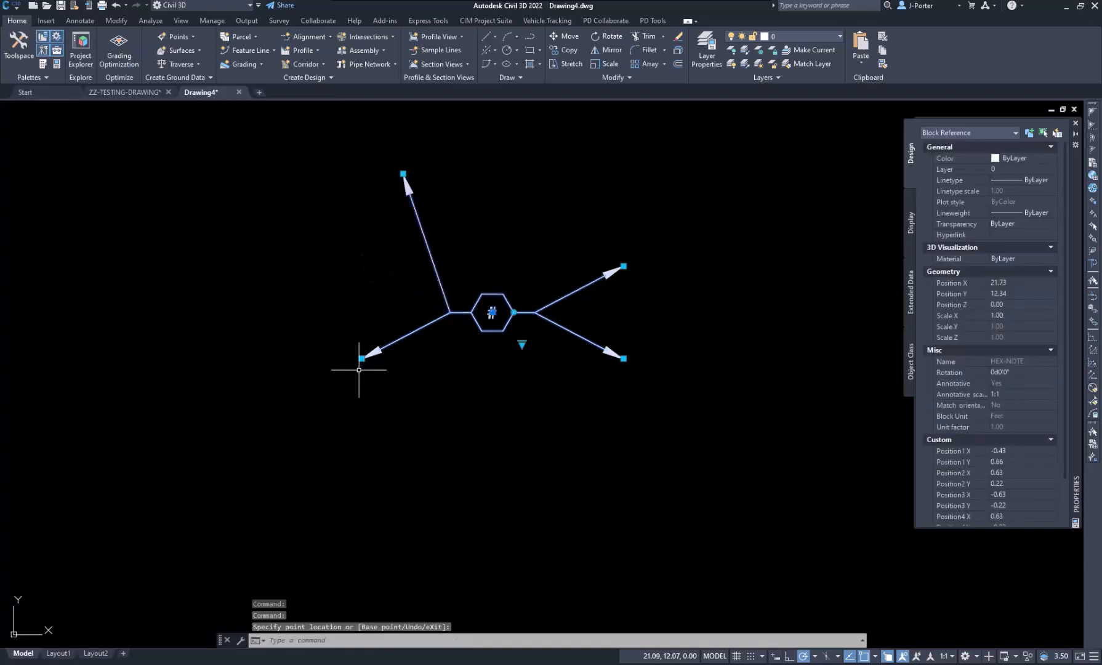
click(360, 367)
click(362, 358)
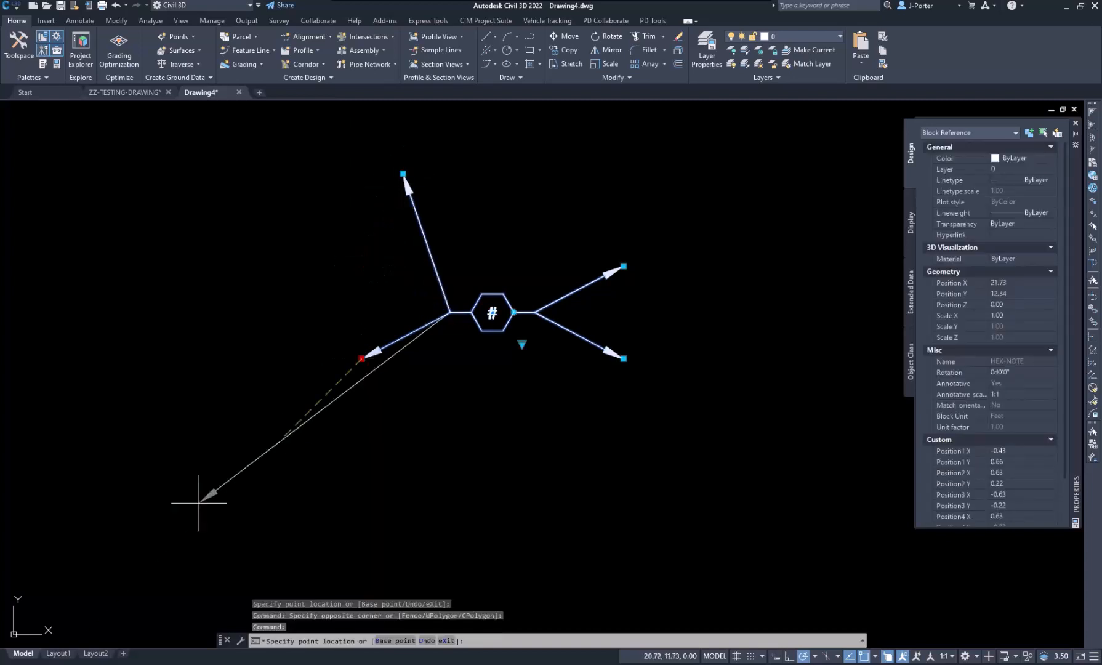
click(171, 522)
key(Escape)
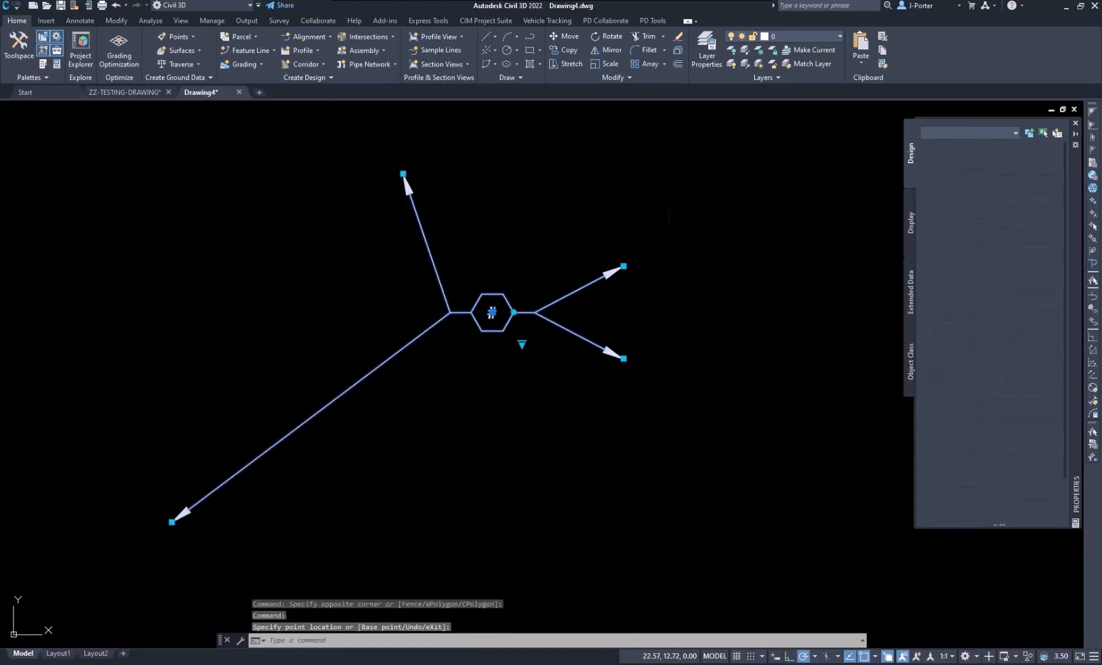
key(Escape)
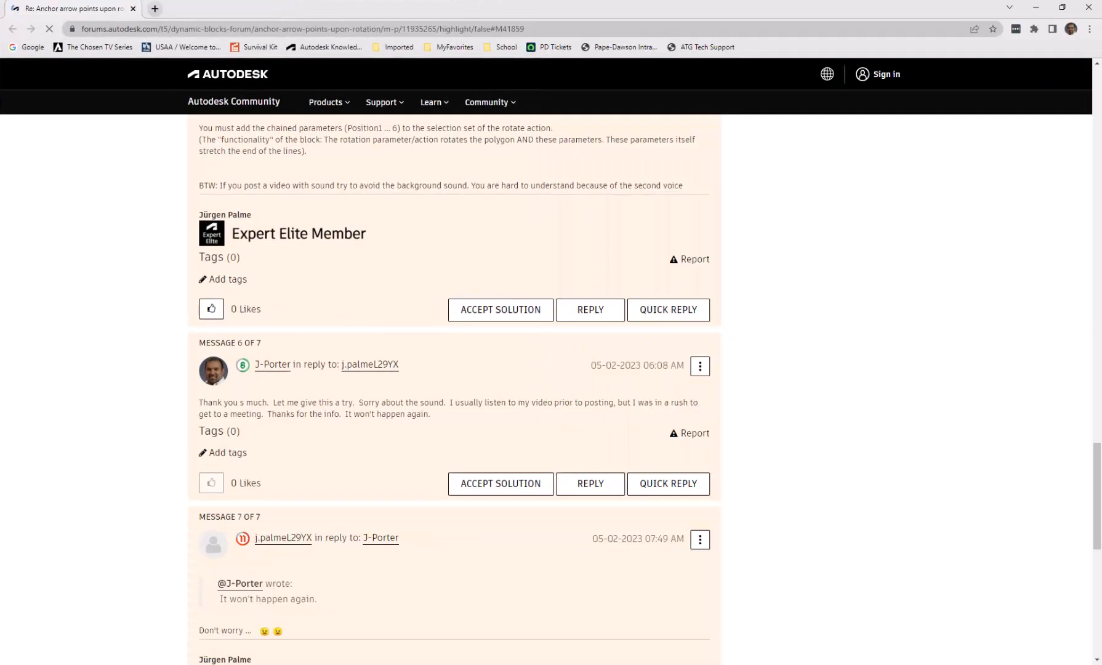
Examine the posts and replies in the Autodesk Community thread on anchoring arrow points upon rotation in the browser, and return to the Civil 3D drawing
scroll(453, 389, up, 3)
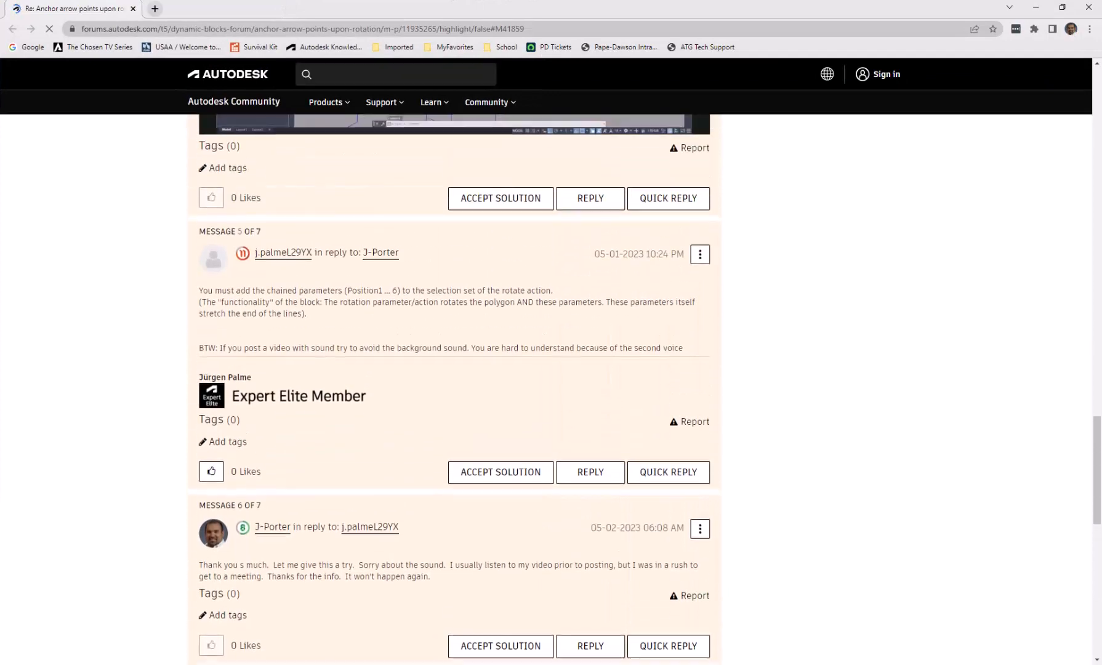
scroll(454, 389, up, 8)
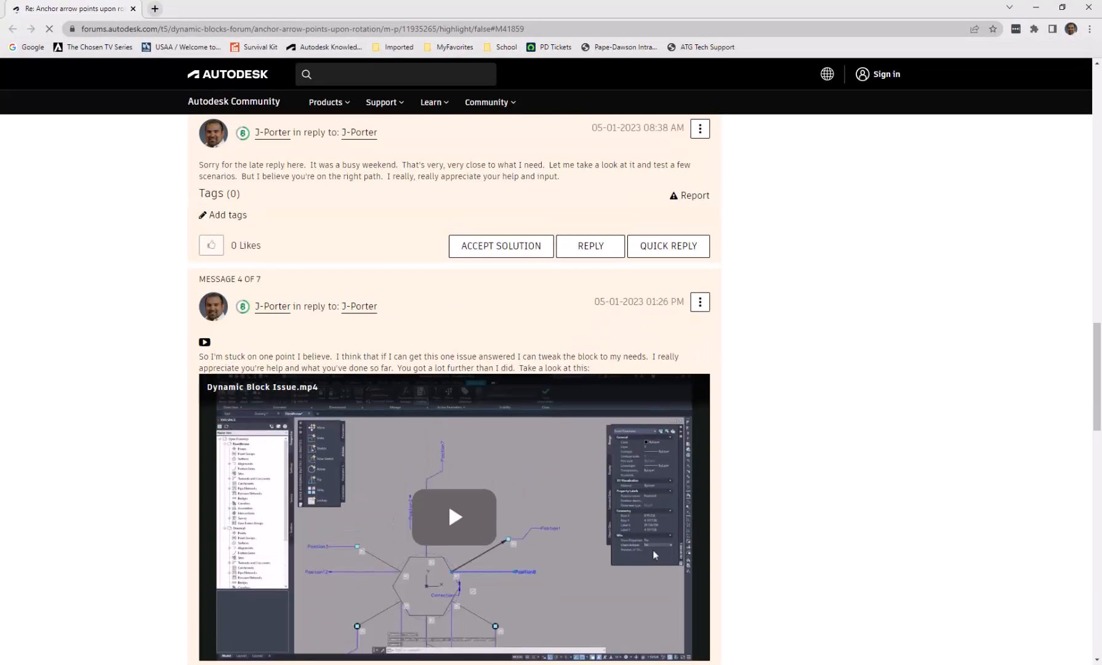
scroll(453, 388, down, 8)
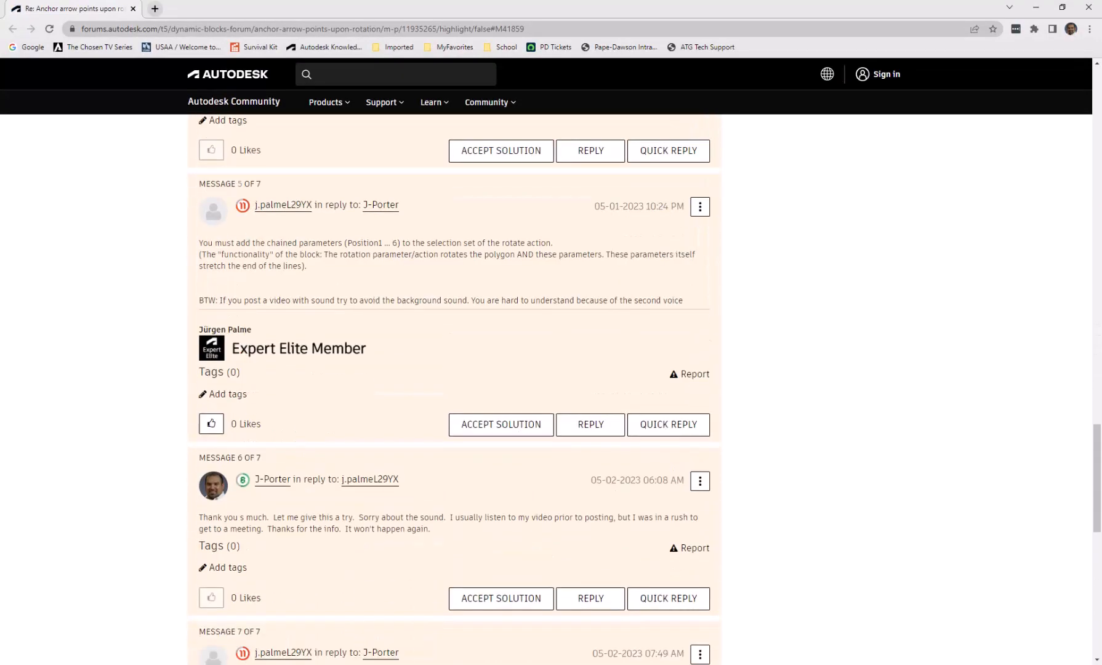
scroll(454, 389, down, 2)
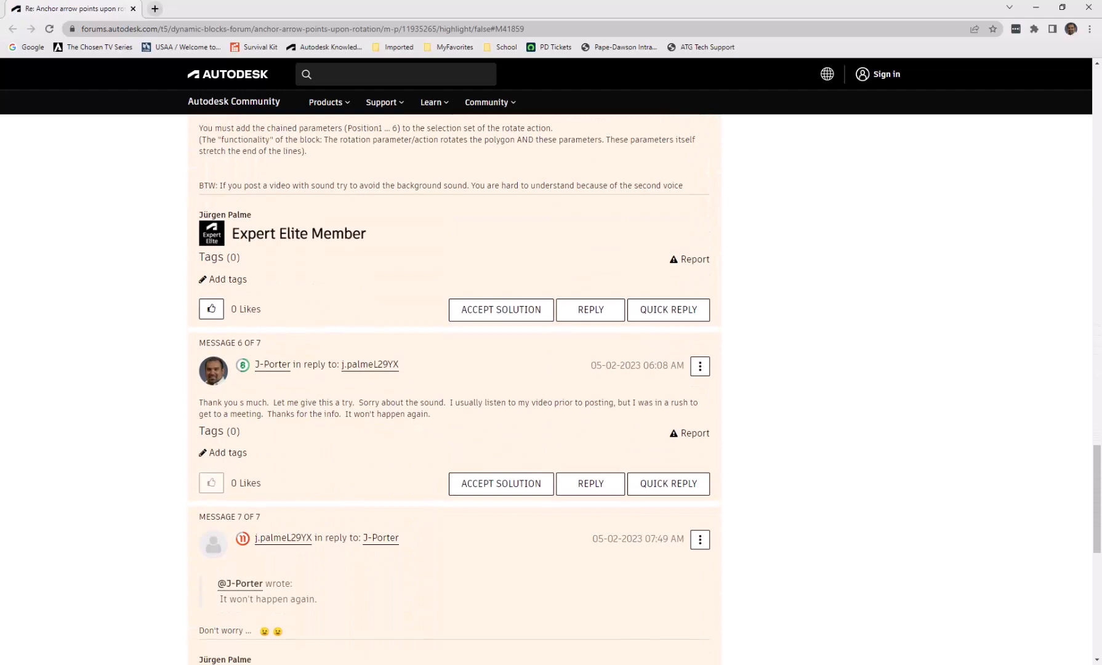
drag(252, 214, 198, 214)
scroll(454, 389, down, 2)
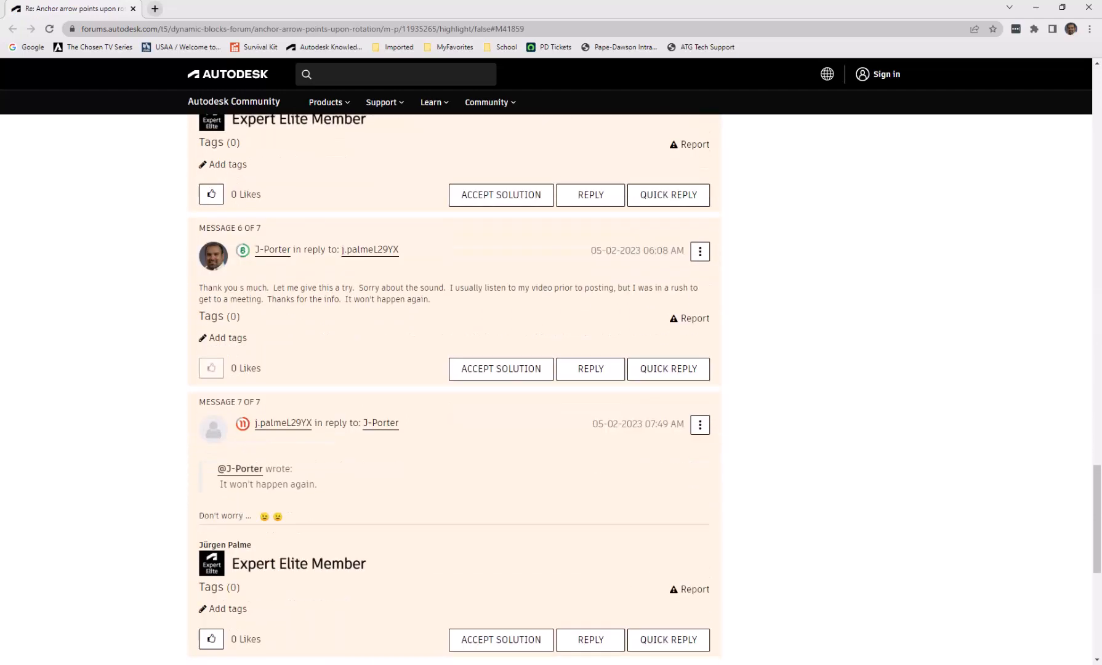
scroll(453, 389, down, 5)
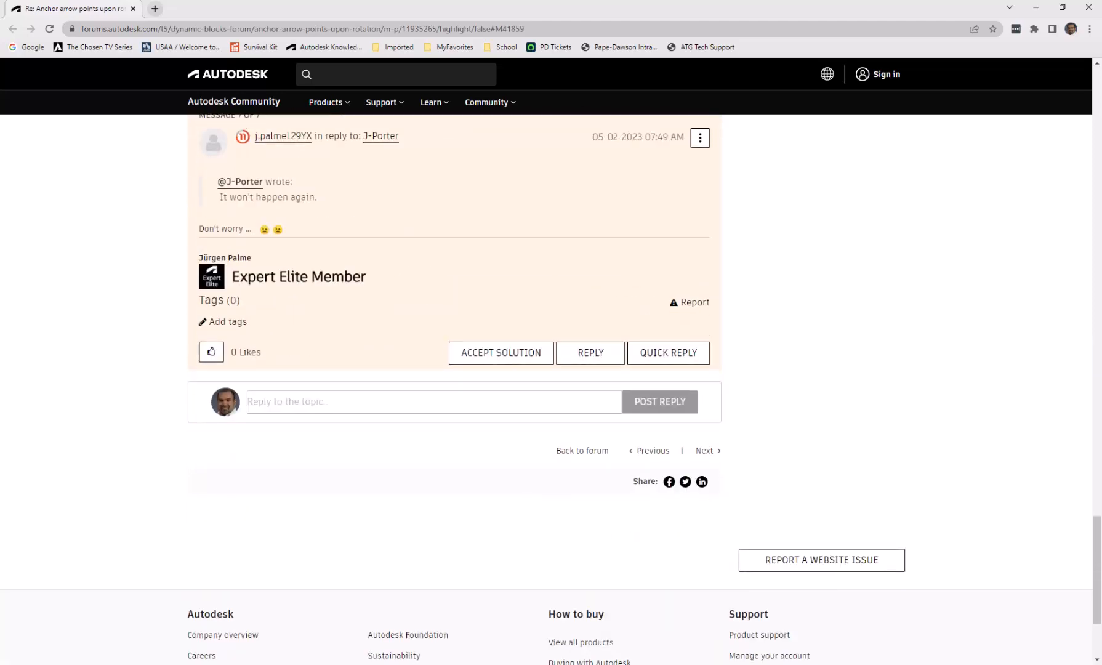
scroll(454, 389, up, 20)
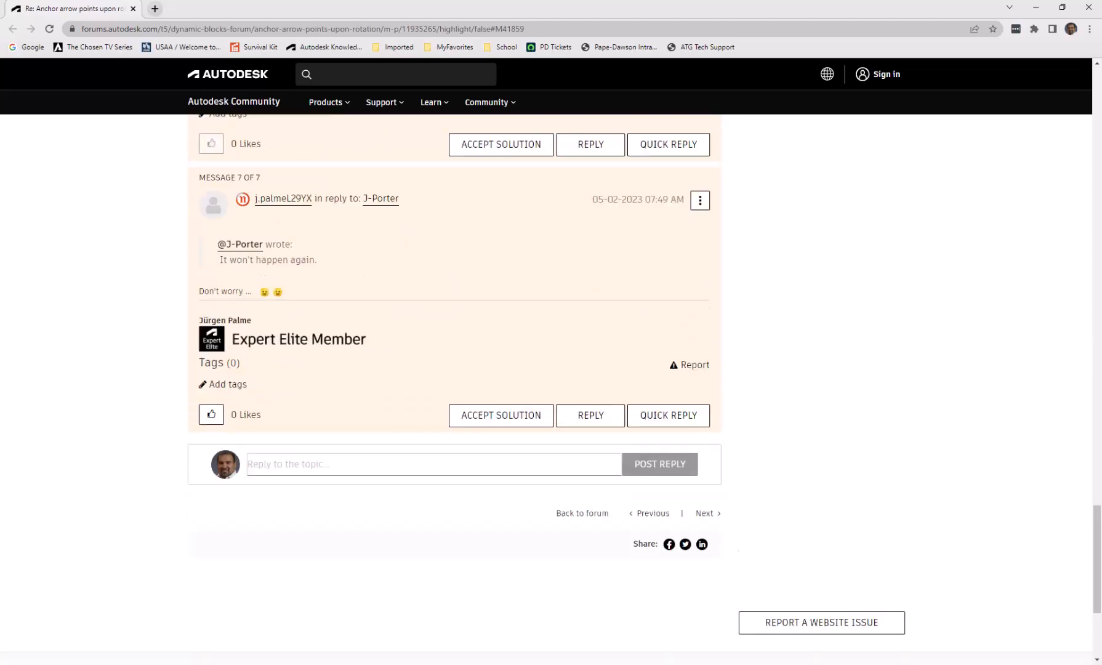
scroll(454, 389, up, 1)
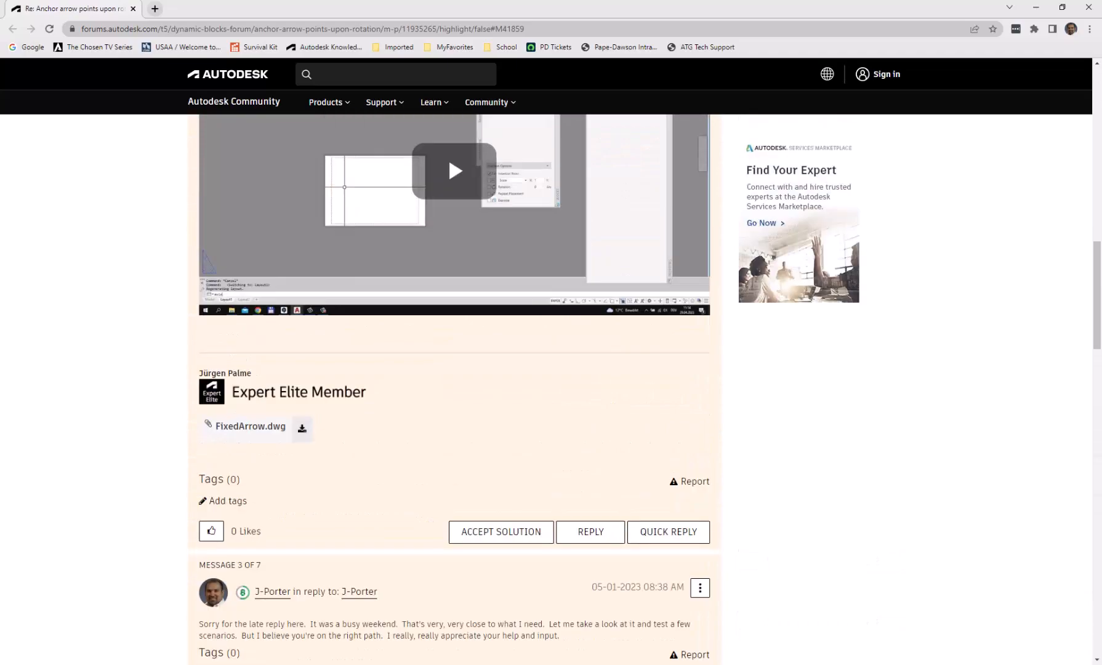
drag(824, 7, 0, 265)
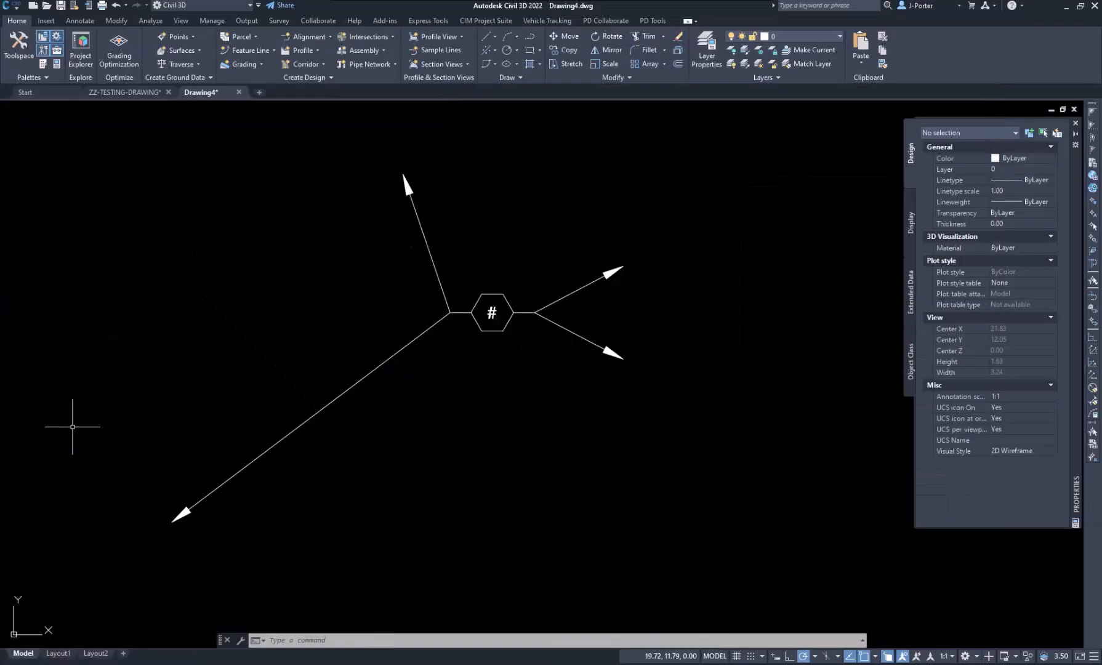